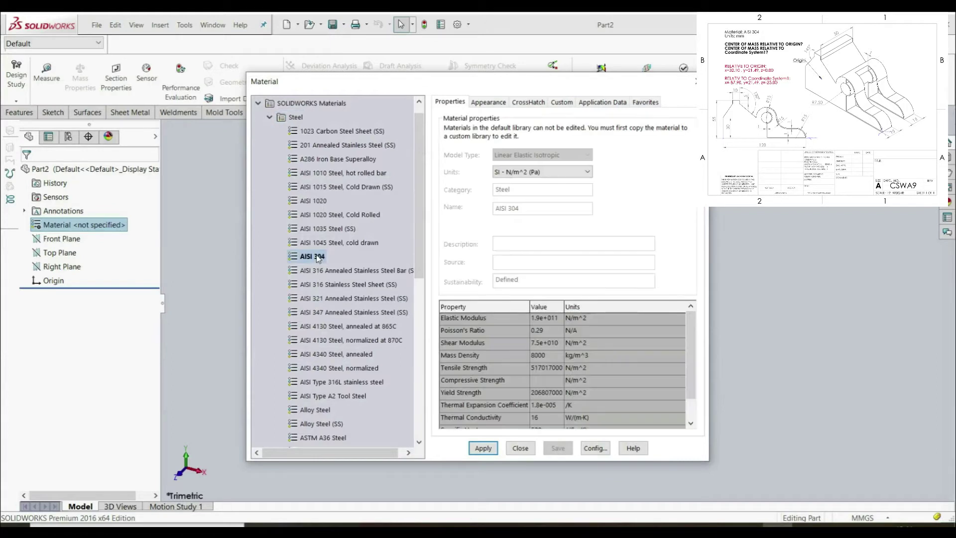
Step: Apply the AISI 304 steel material to the part and finish the material setup
click(490, 448)
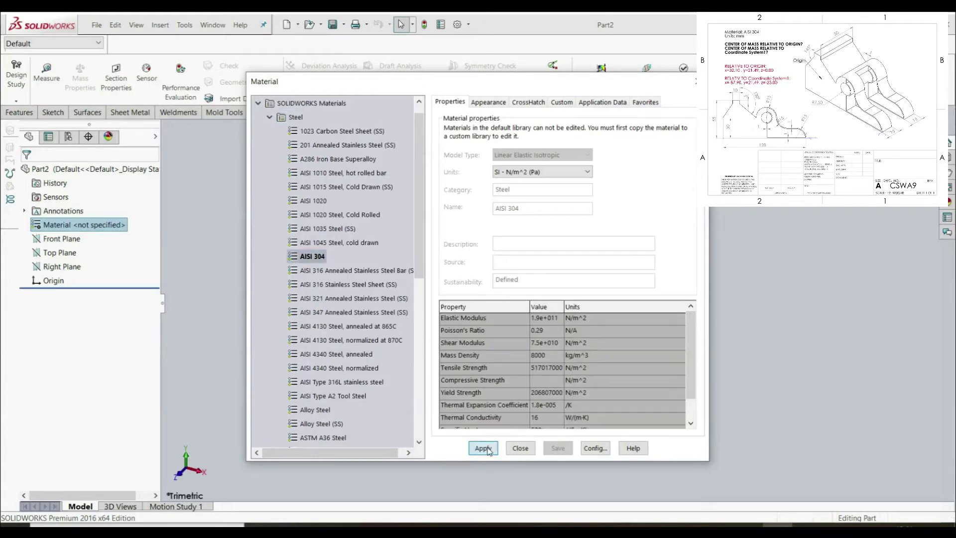
click(518, 448)
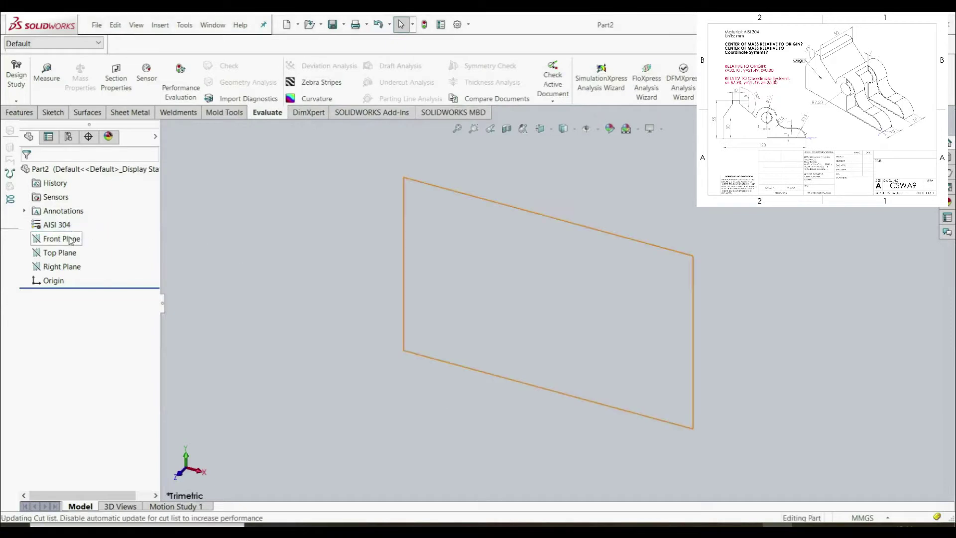
Step: Start a new sketch on the Front Plane
click(60, 239)
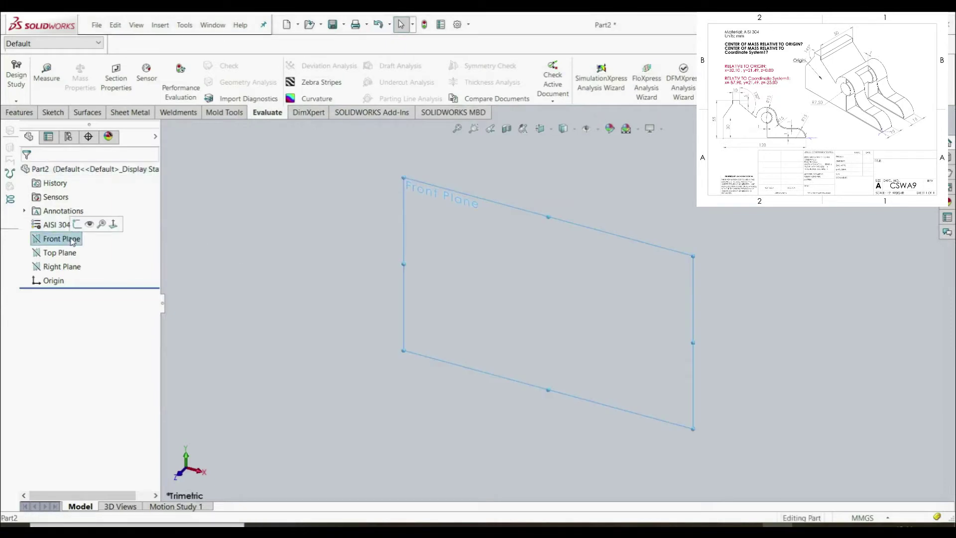
click(54, 113)
click(15, 72)
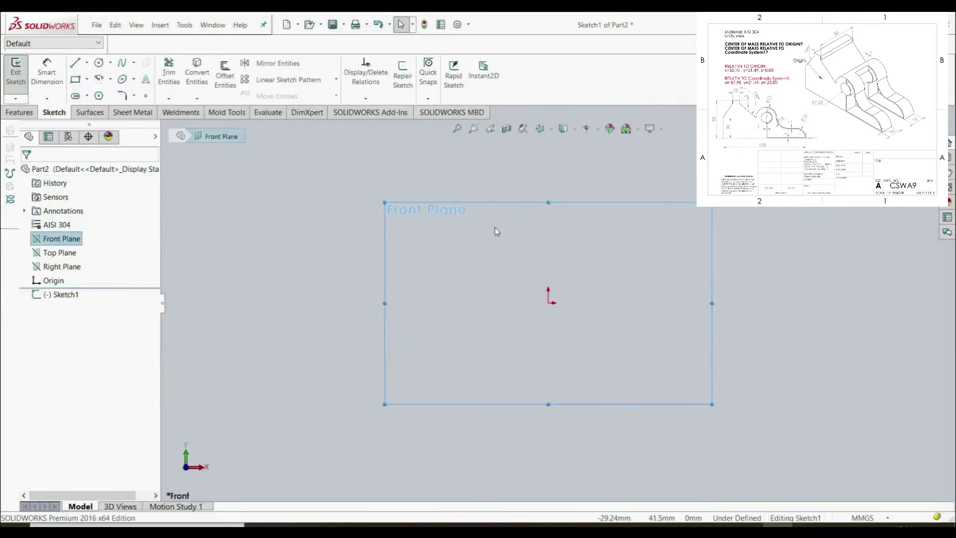
scroll(524, 301, up, 3)
scroll(604, 286, down, 5)
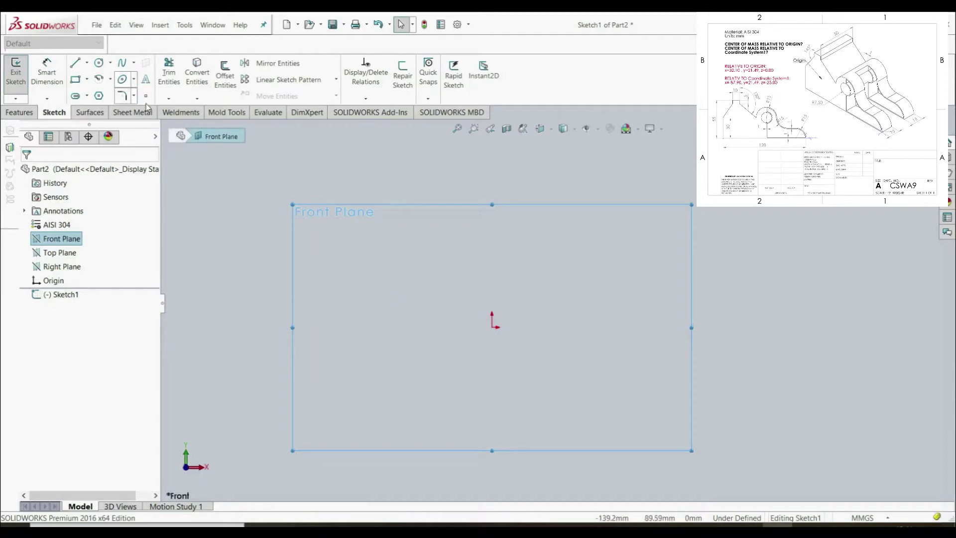
Step: Sketch connected lines from the origin: vertical edge, upward slope, short raised tab with a horizontal top about 12 mm wide, then a downward slope
click(75, 62)
click(492, 326)
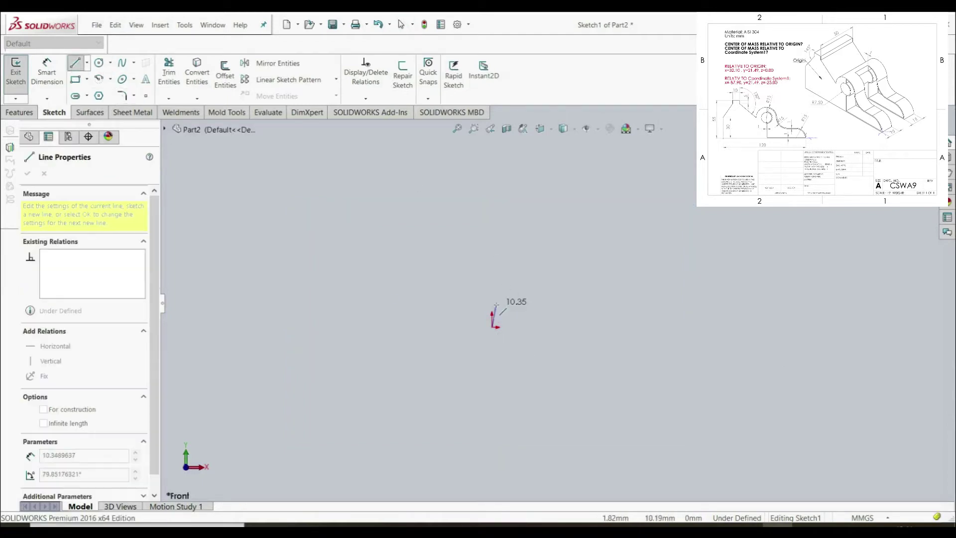
click(491, 226)
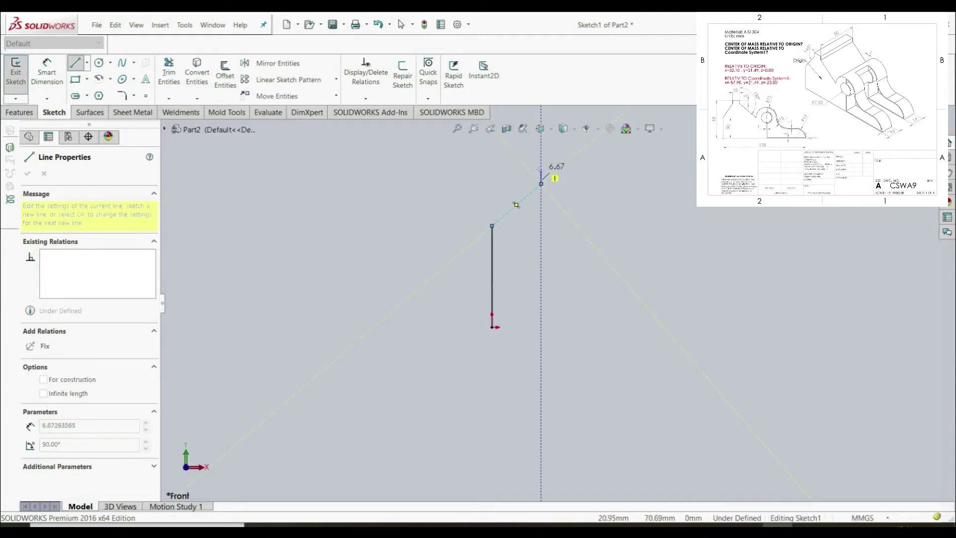
click(541, 169)
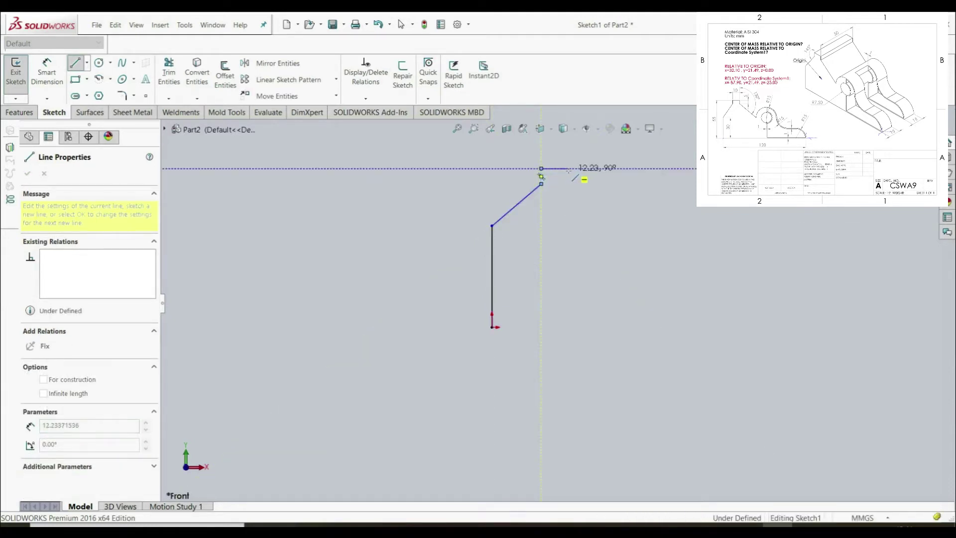
click(569, 169)
click(569, 184)
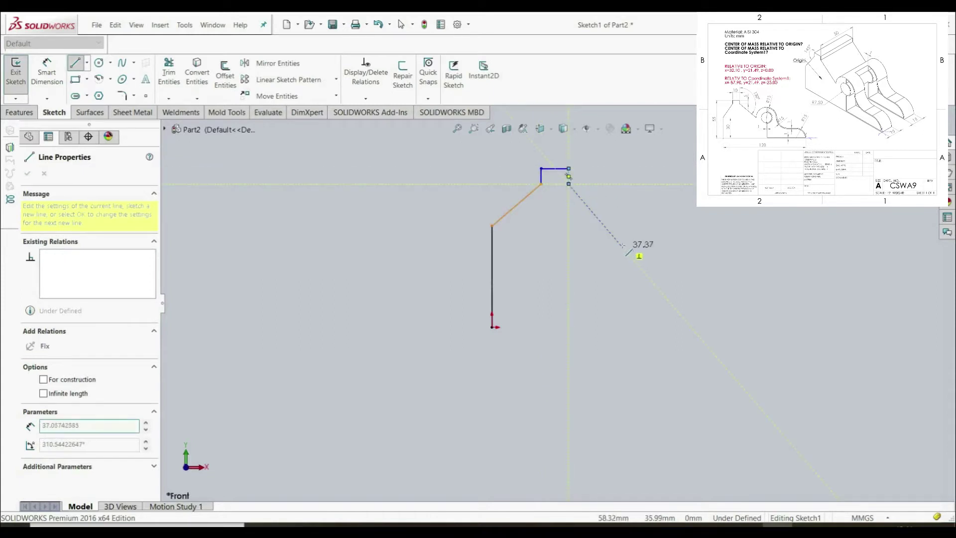
click(622, 238)
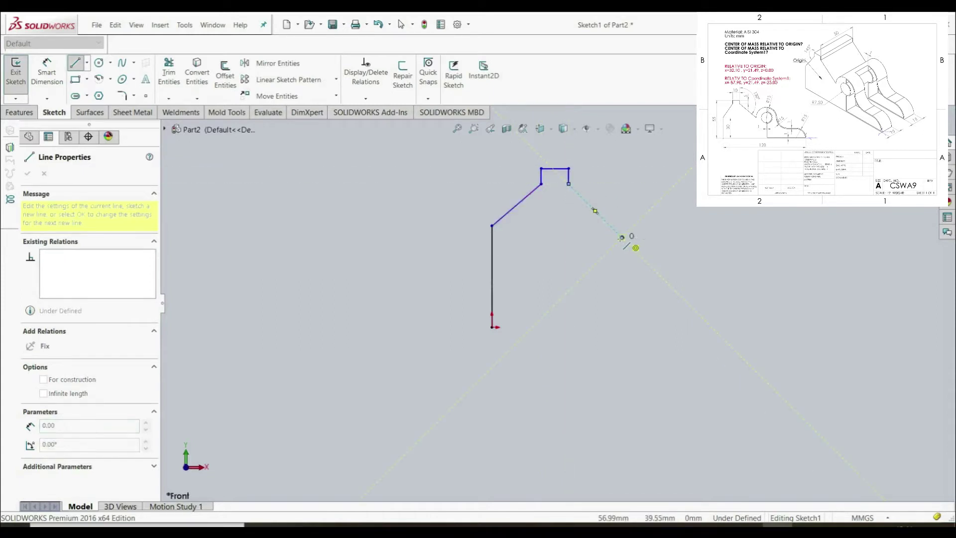
key(Escape)
key(Escape)
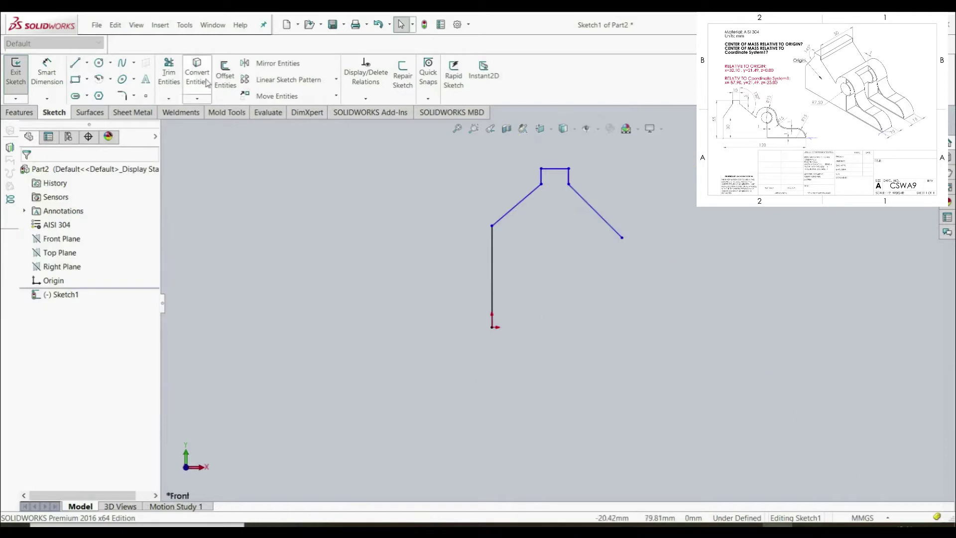
Step: Draw an upper 180° centerpoint arc, radius about 18 mm, starting at the lower end of the downward slope
click(103, 78)
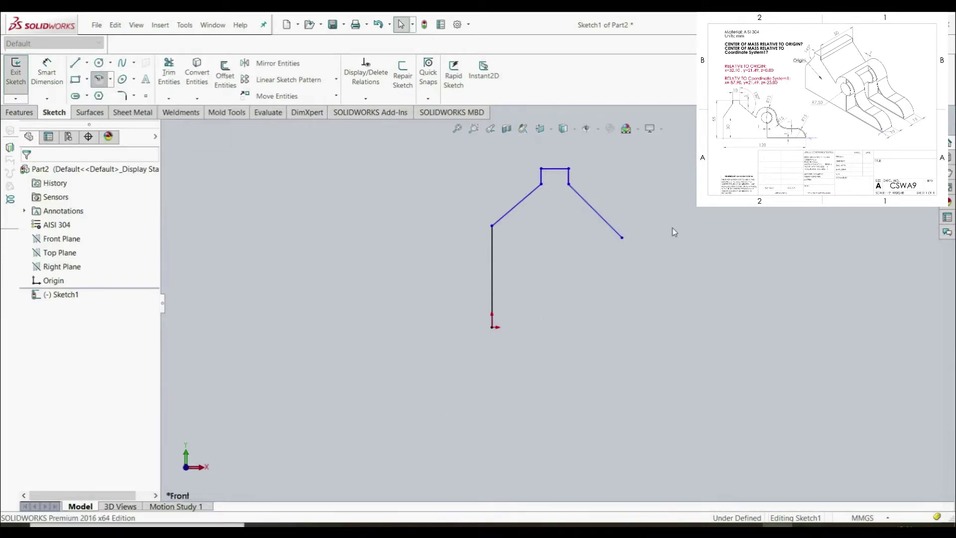
click(663, 237)
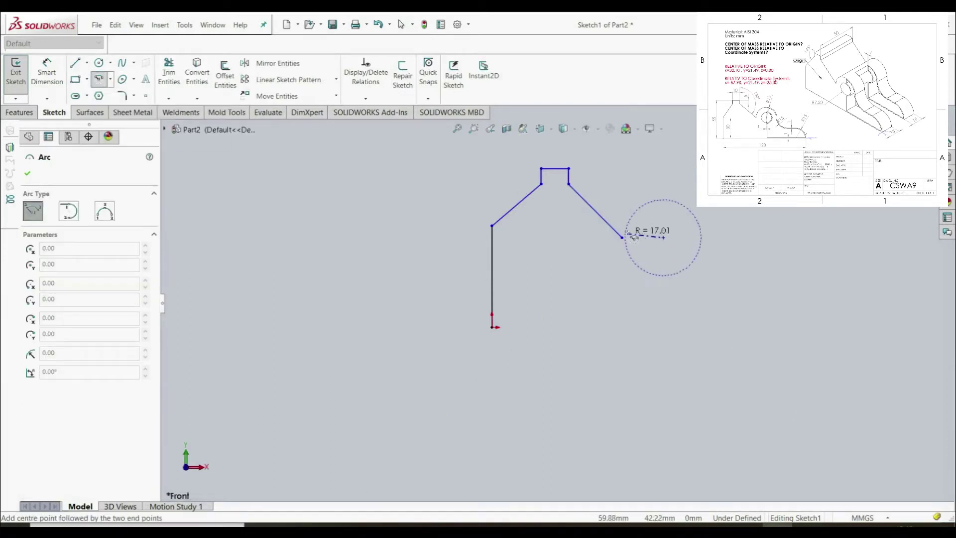
click(622, 237)
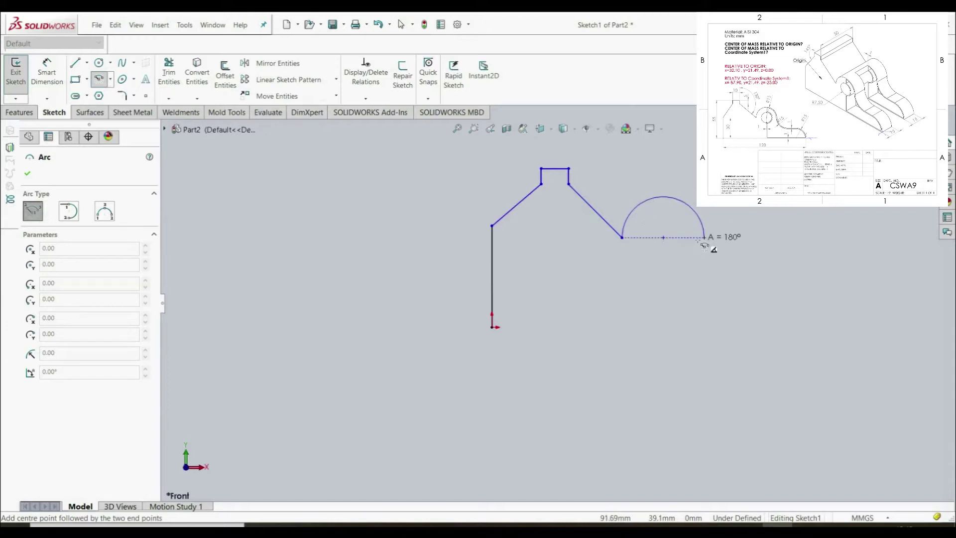
click(704, 238)
key(Escape)
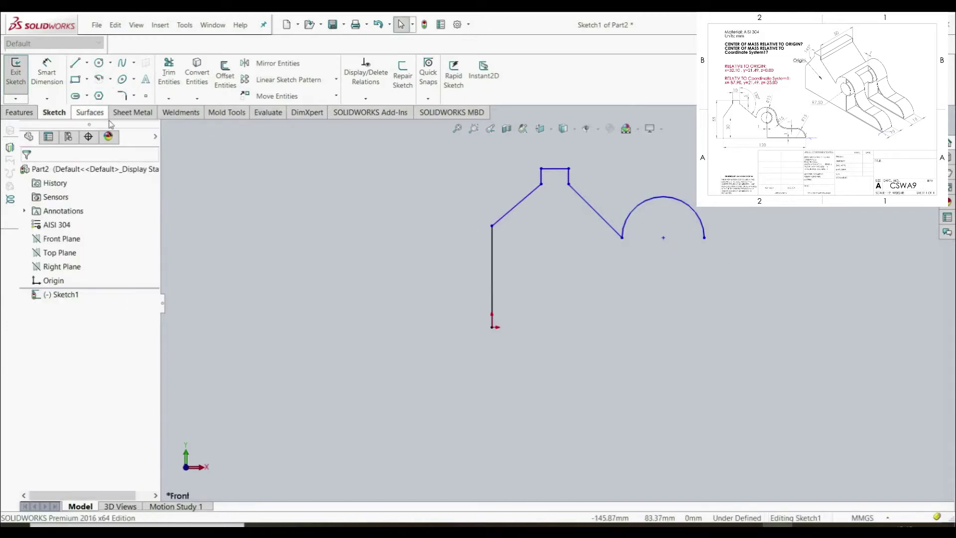
Step: Add a concave quarter centerpoint arc, radius about 22 mm, curving down from the semicircle's free end
click(99, 79)
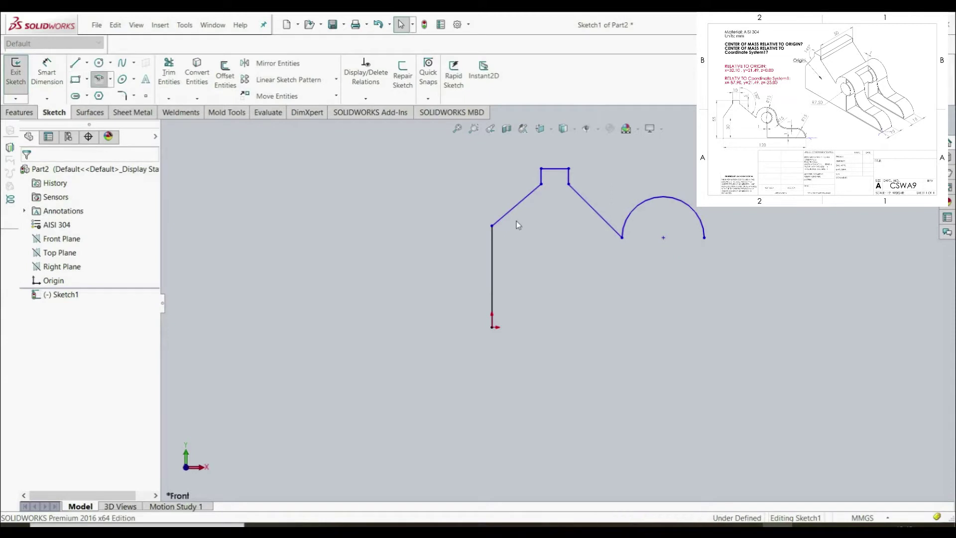
click(753, 238)
click(704, 238)
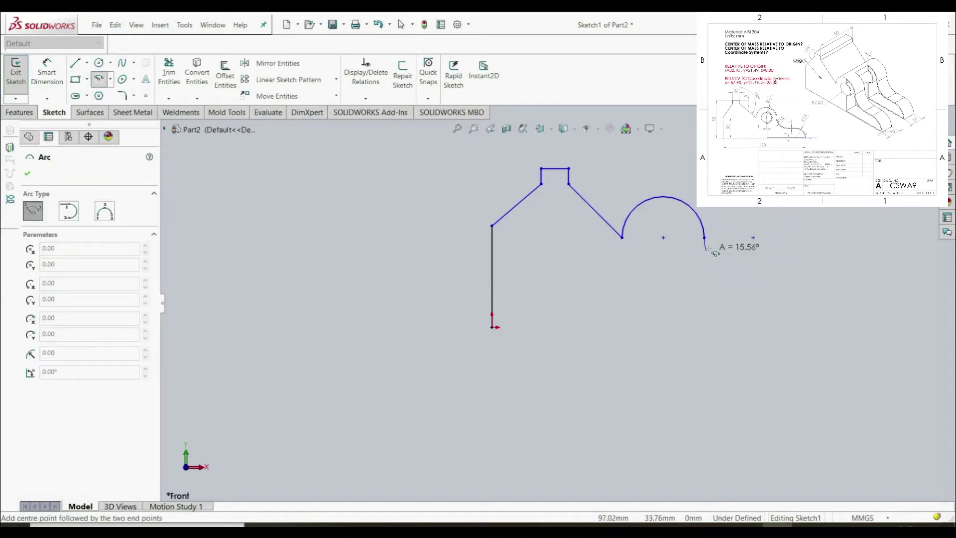
click(753, 286)
click(93, 81)
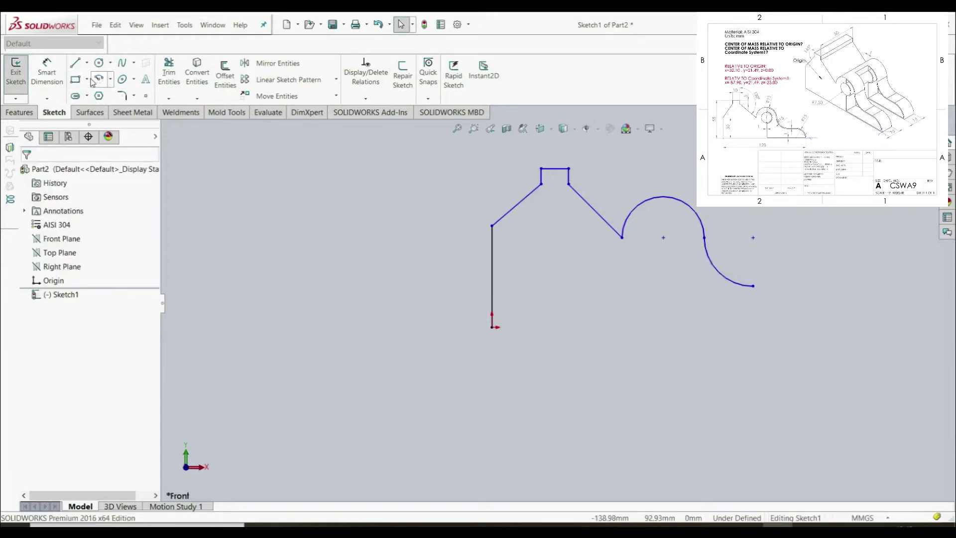
Step: Draw a short horizontal line outward from the lower end of the concave arc
click(75, 63)
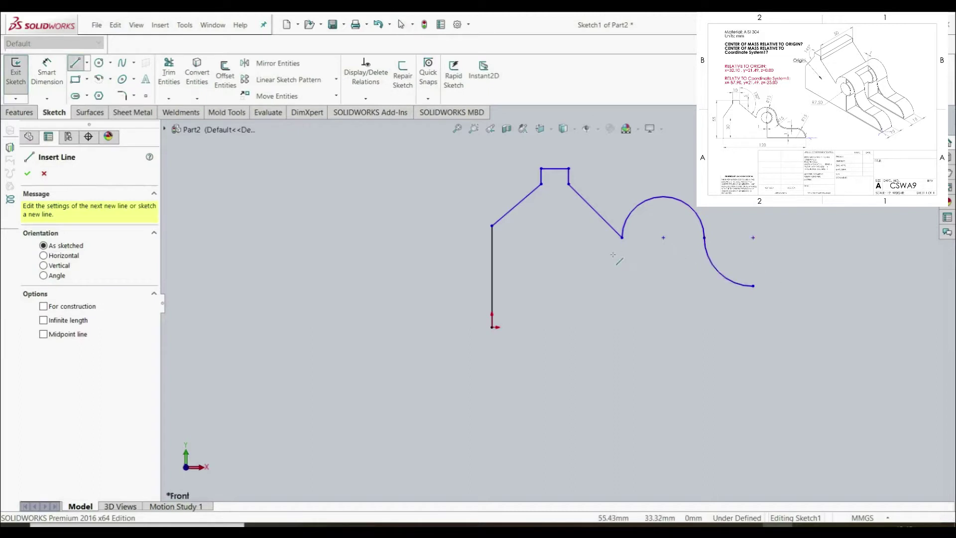
click(754, 286)
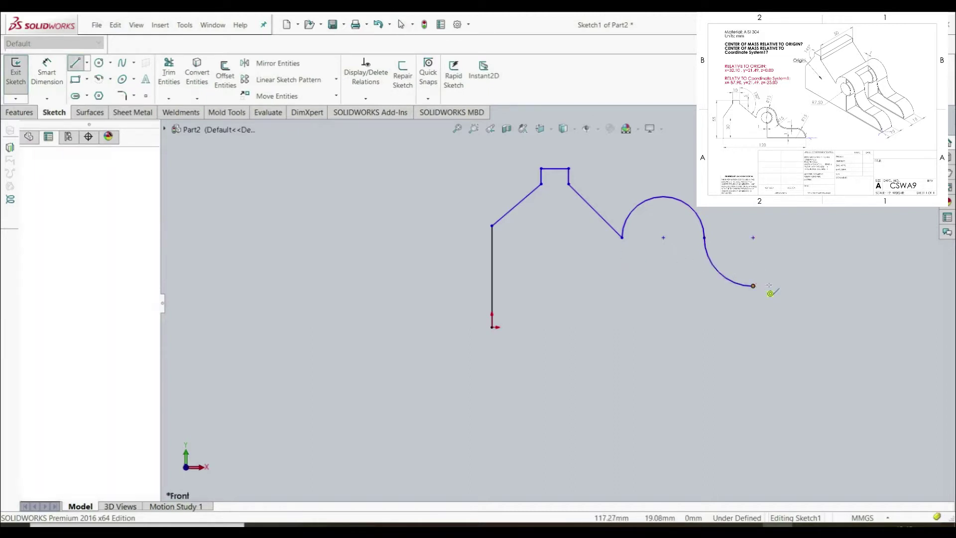
click(800, 286)
key(Escape)
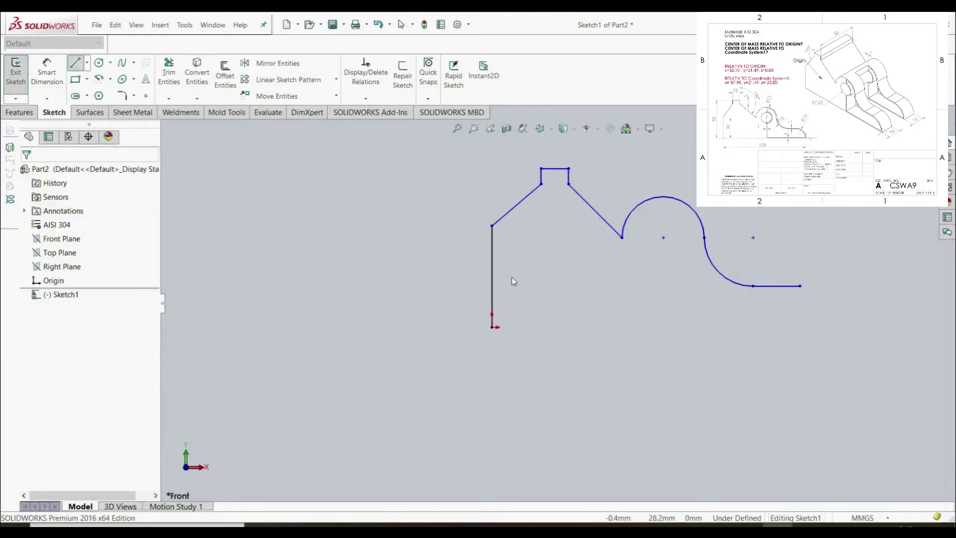
Step: Add a convex quarter centerpoint arc from the short horizontal line's free end down to the origin's level
click(101, 84)
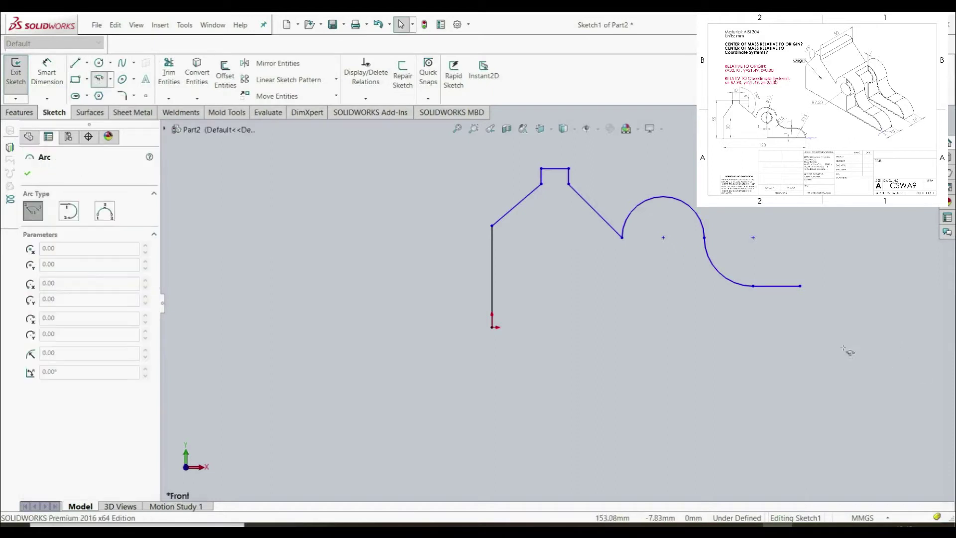
click(800, 327)
click(800, 286)
click(841, 326)
key(Escape)
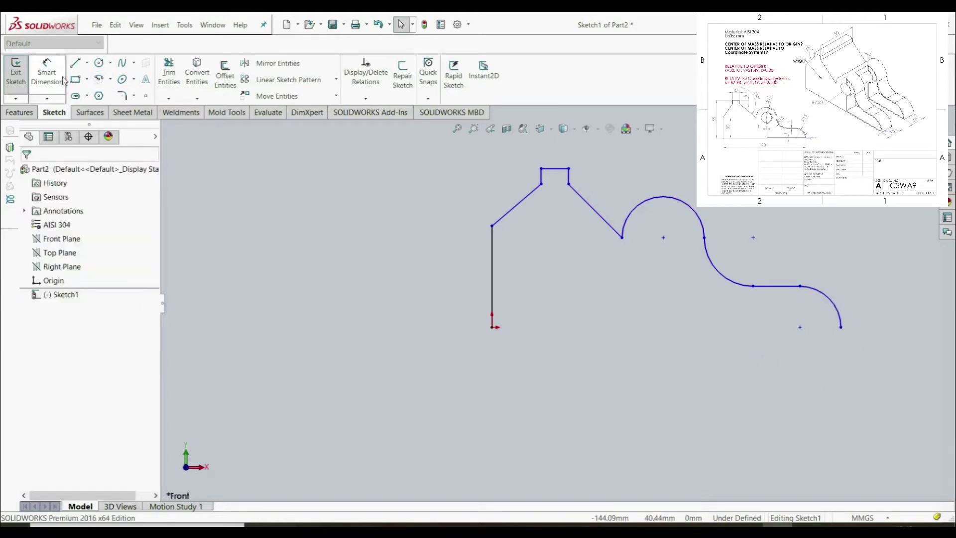
Step: Close the profile with a horizontal base line from the origin to the last arc's lower end
click(76, 62)
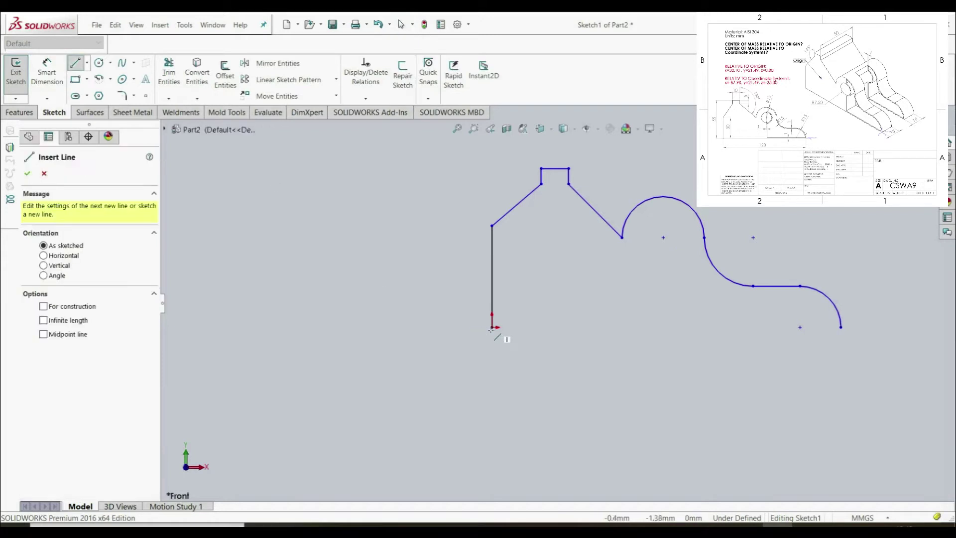
click(492, 328)
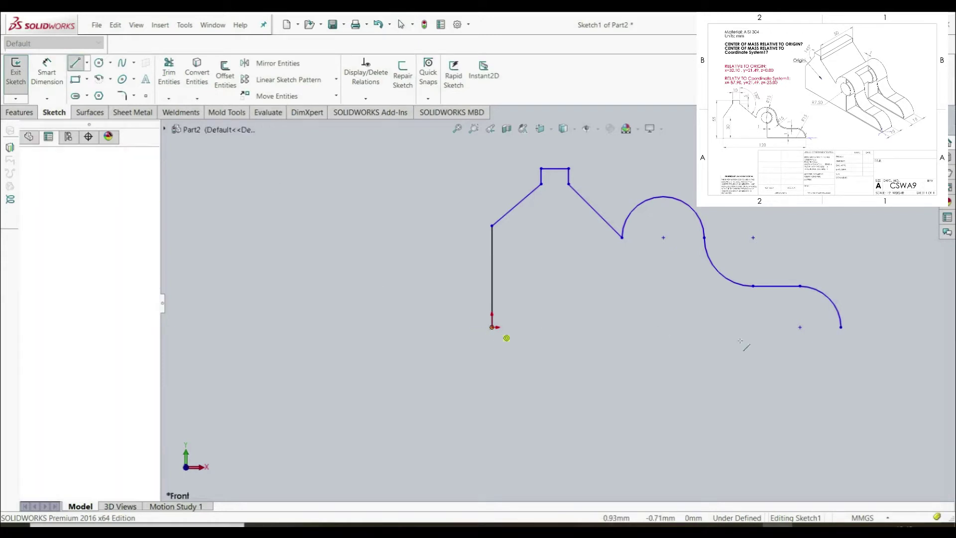
click(841, 327)
key(Escape)
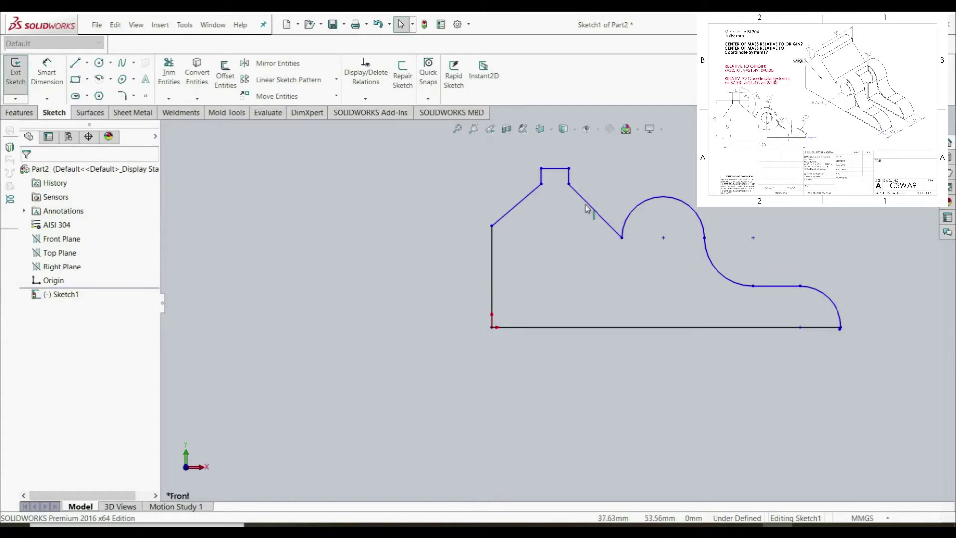
Step: Add a Horizontal relation between the two lower corners of the raised tab
click(541, 184)
ctrl+click(569, 185)
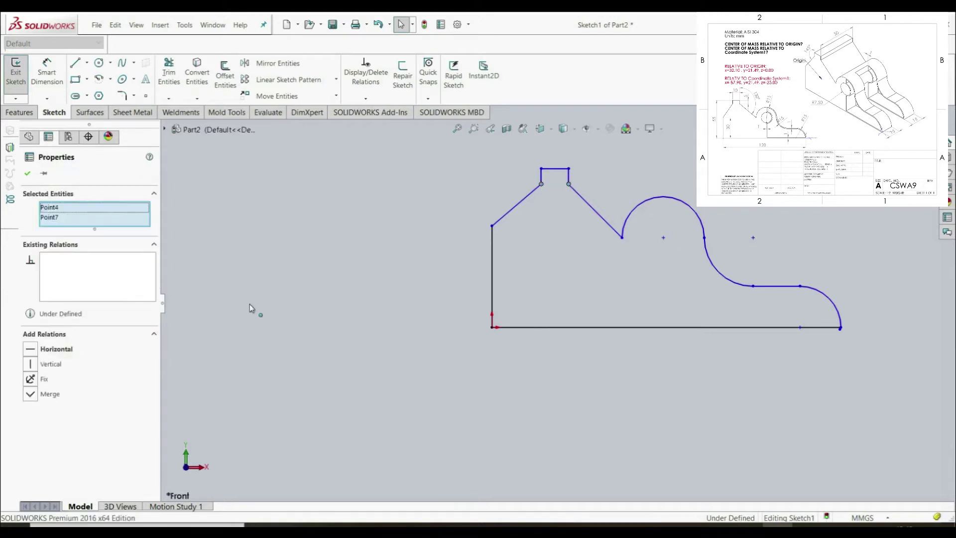
click(30, 350)
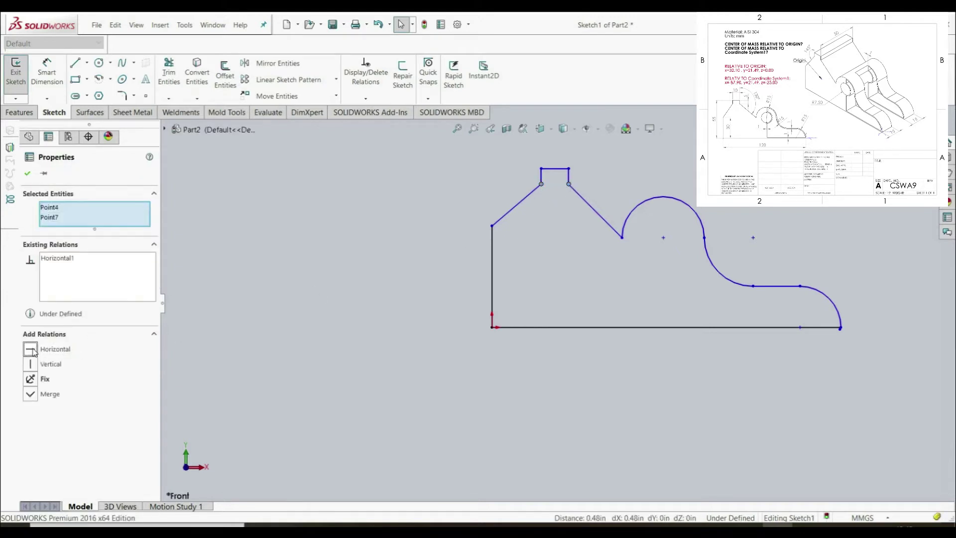
click(27, 173)
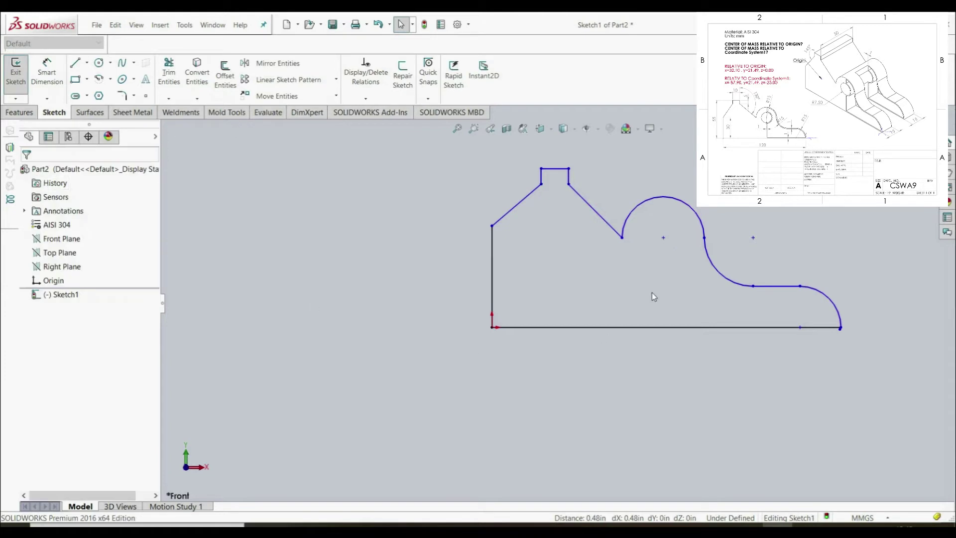
Step: Add a Horizontal relation between the semicircle's center and both of its endpoints
click(662, 240)
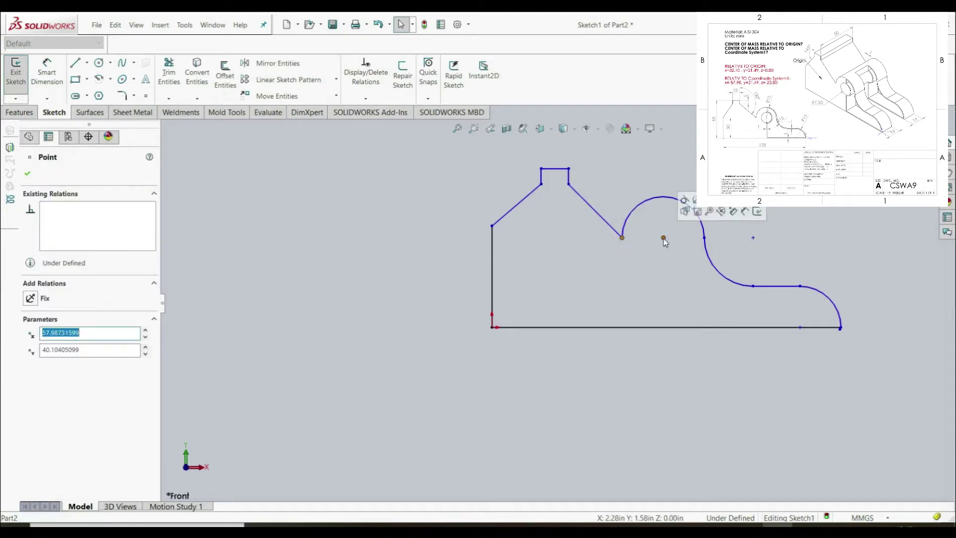
ctrl+click(705, 238)
ctrl+click(705, 238)
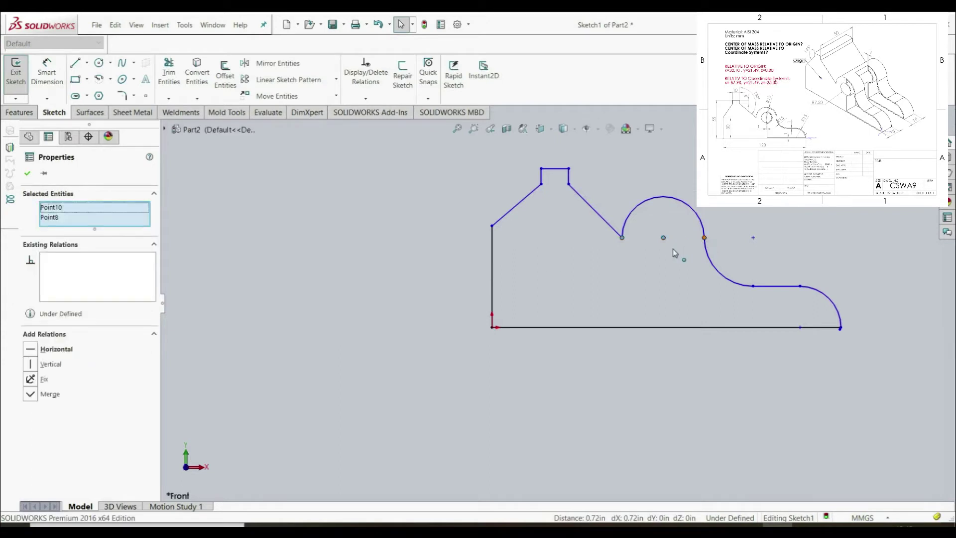
click(29, 361)
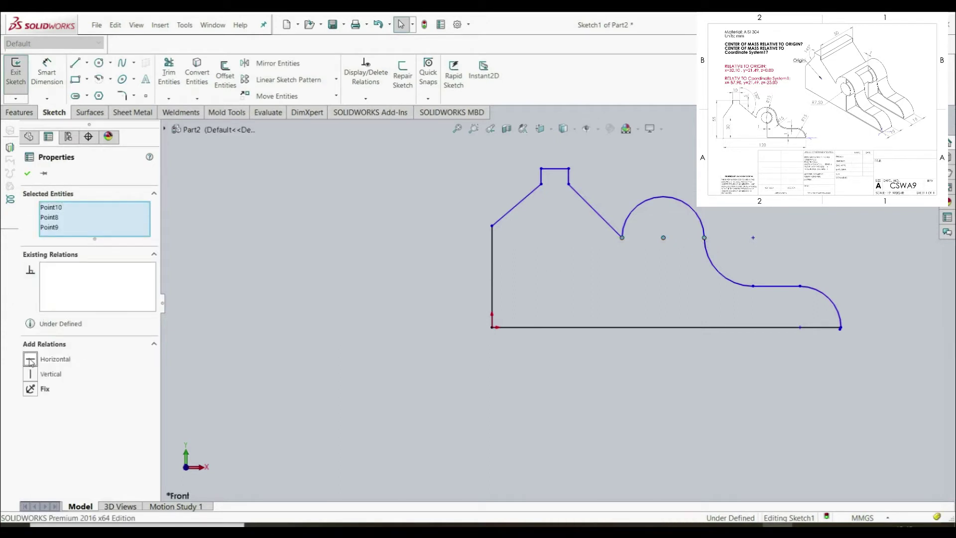
click(28, 173)
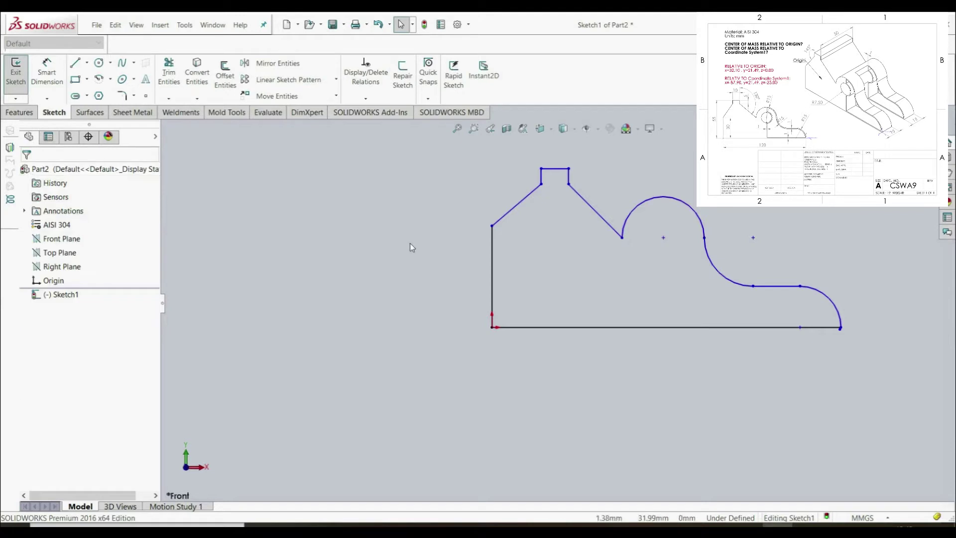
Step: Add a Horizontal relation between the concave arc's center and its junction with the semicircle
click(753, 238)
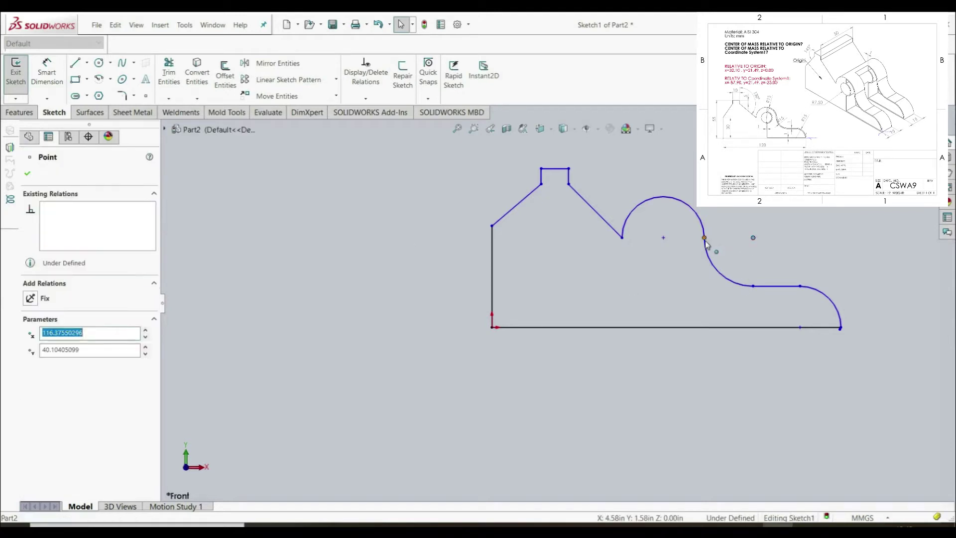
ctrl+click(704, 238)
click(30, 349)
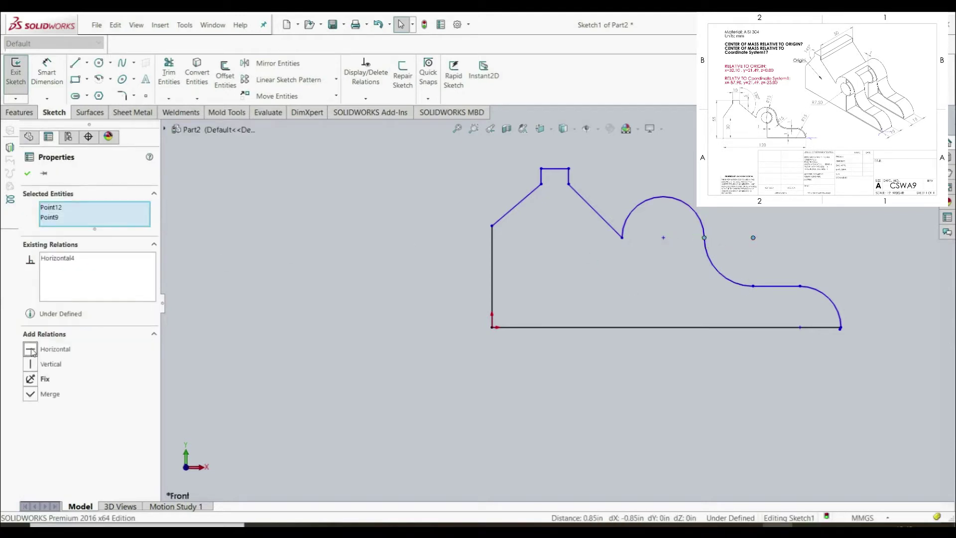
Step: Add a Vertical relation between the concave arc's center and its lower endpoint
click(29, 175)
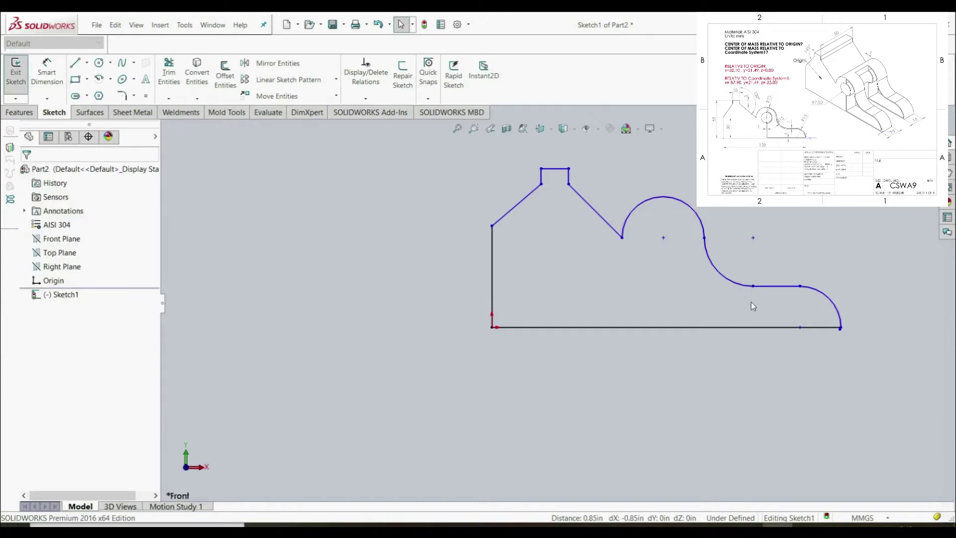
click(753, 237)
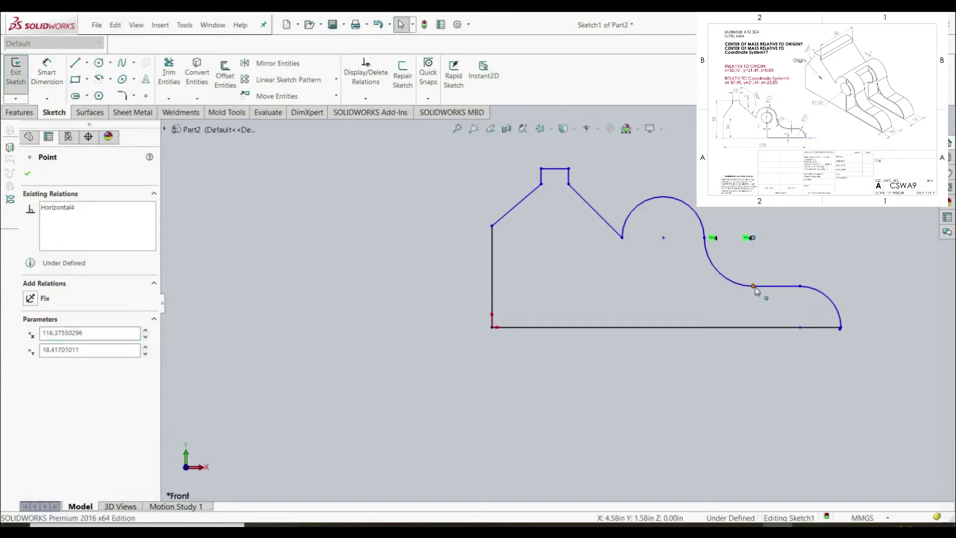
ctrl+click(753, 287)
click(31, 365)
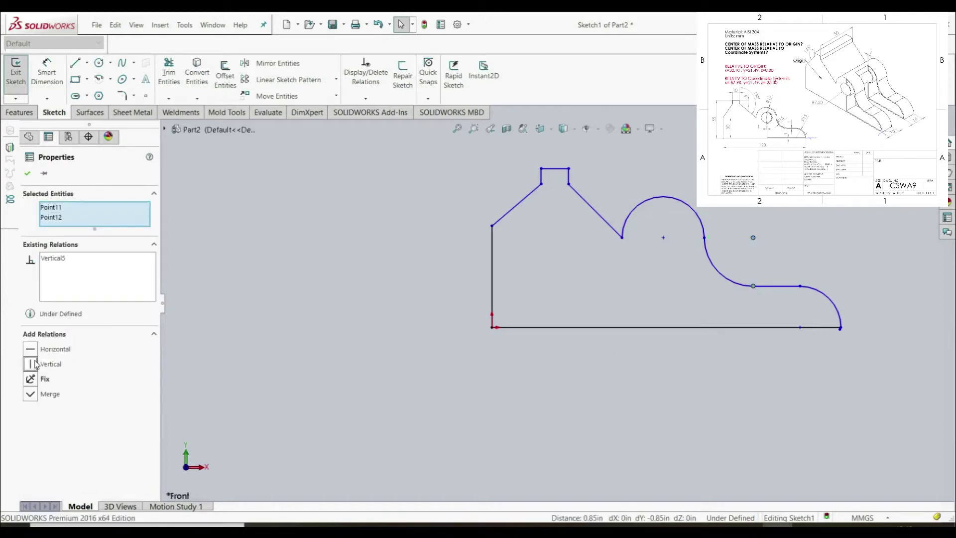
click(41, 172)
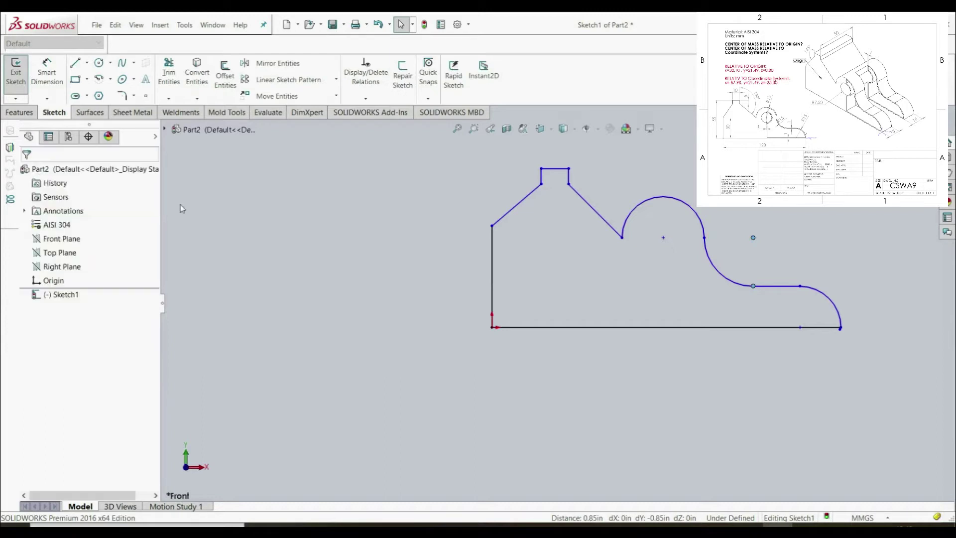
Step: Add a Vertical relation between the last convex arc's upper endpoint and its center
click(800, 287)
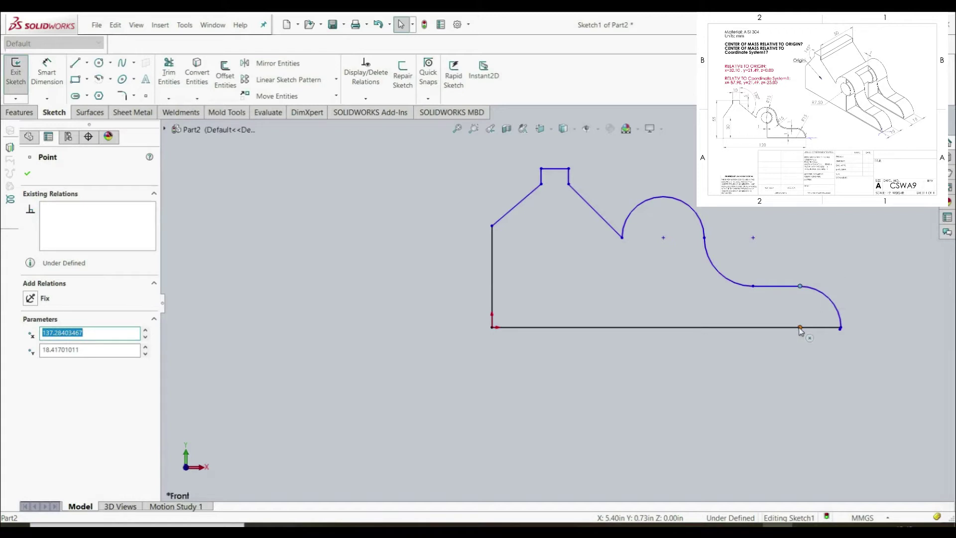
ctrl+click(799, 328)
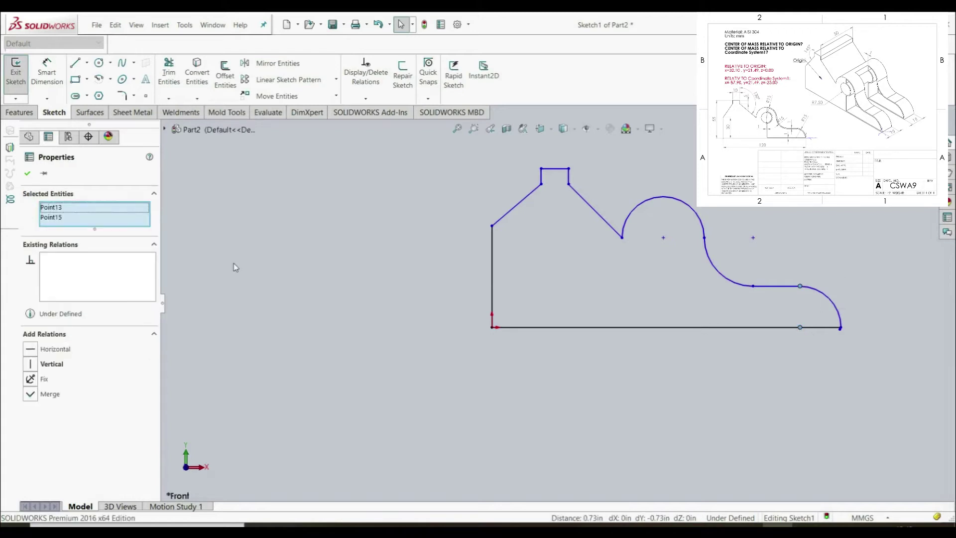
click(30, 365)
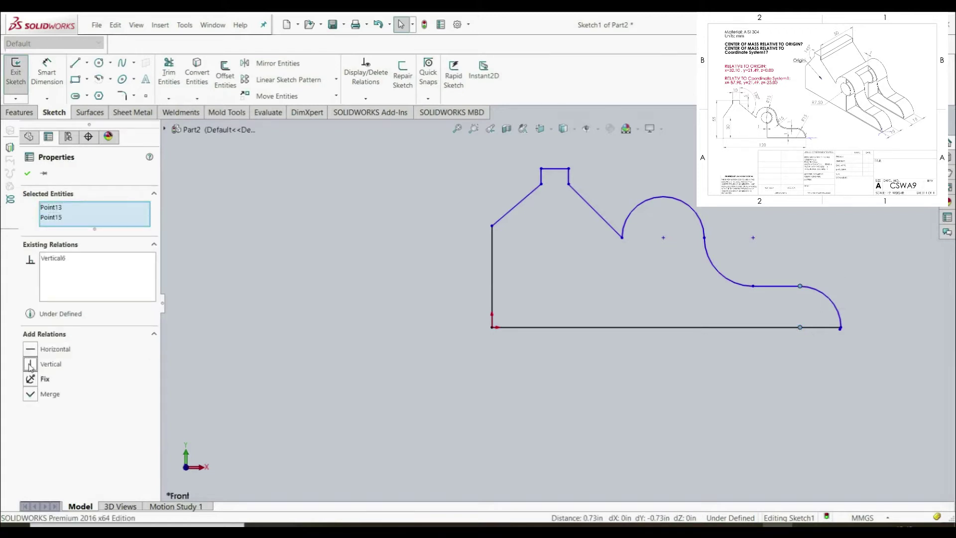
click(27, 174)
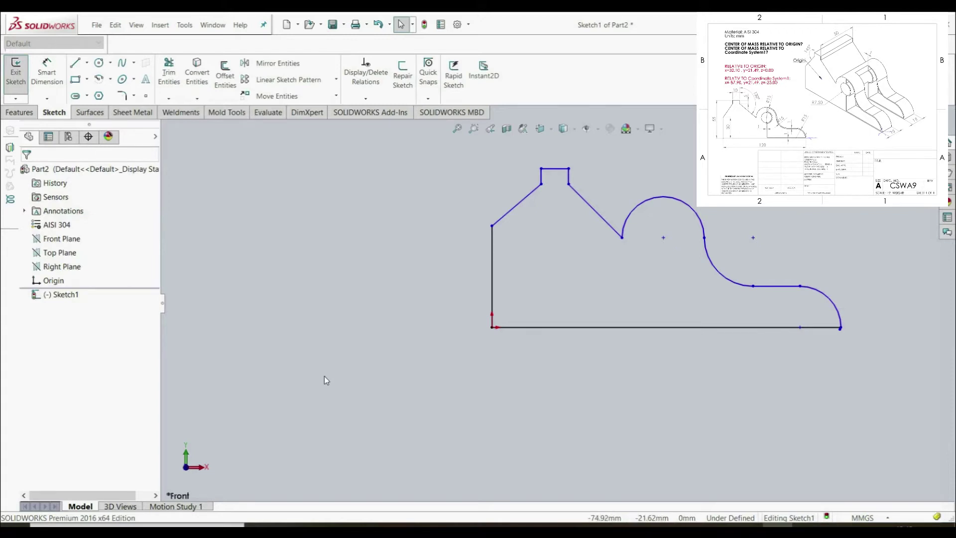
Step: Make the short horizontal line tangent to the last convex arc and to the concave arc
click(815, 294)
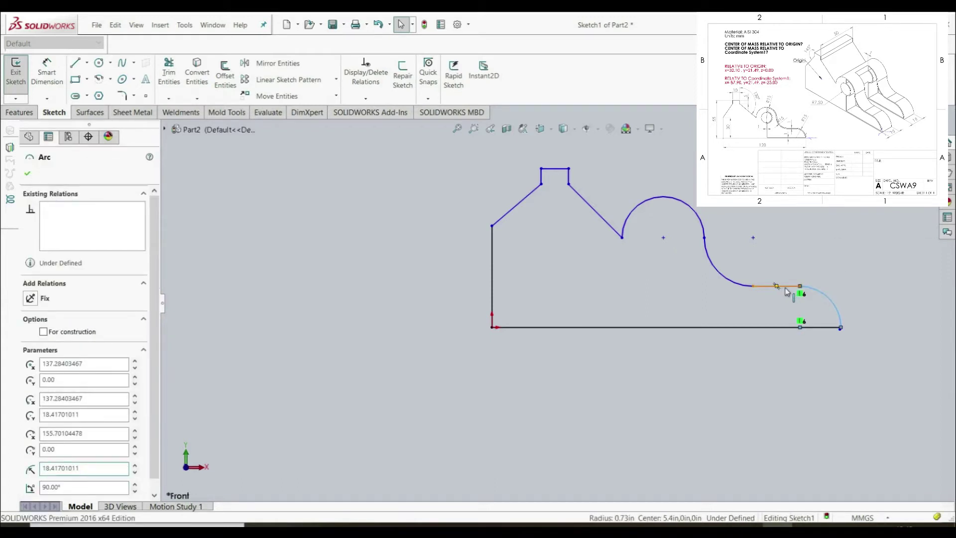
click(789, 288)
ctrl+click(832, 304)
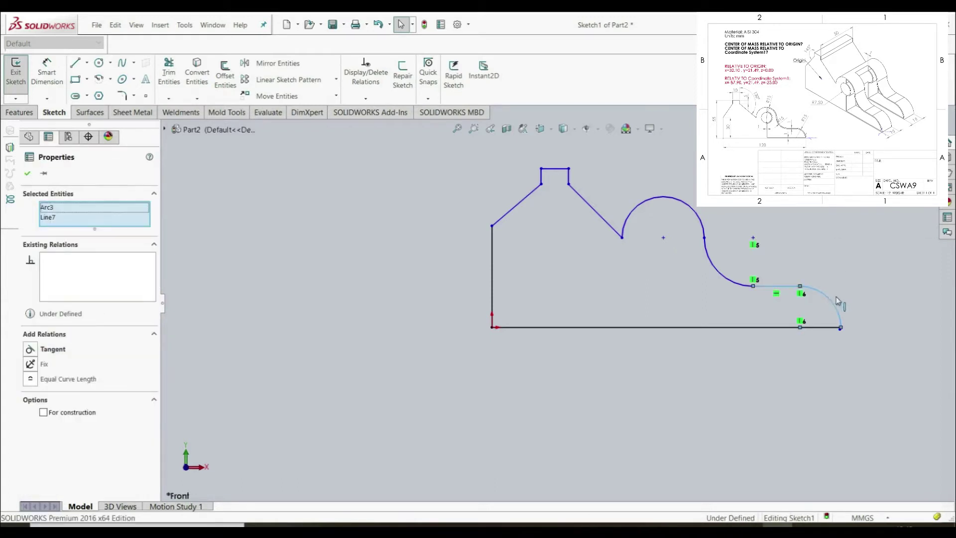
click(30, 348)
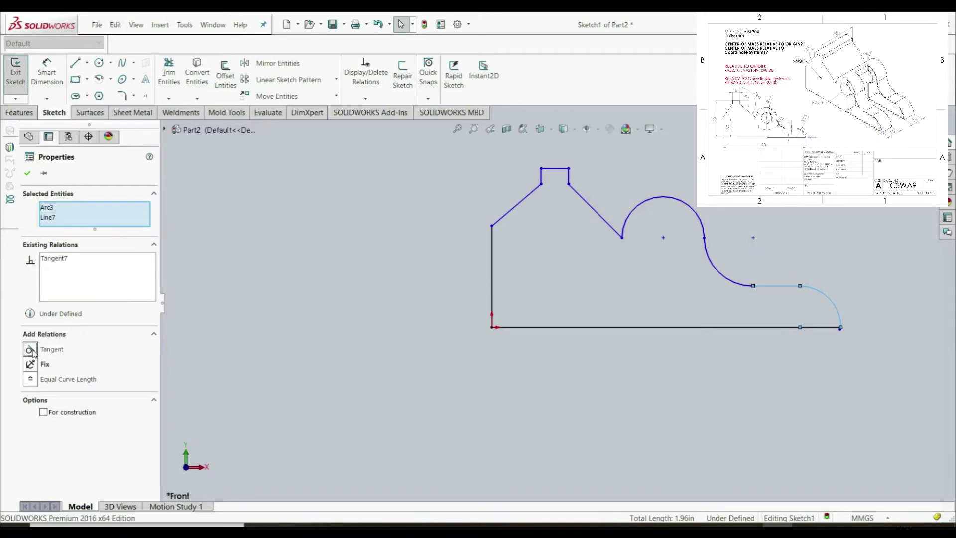
click(27, 173)
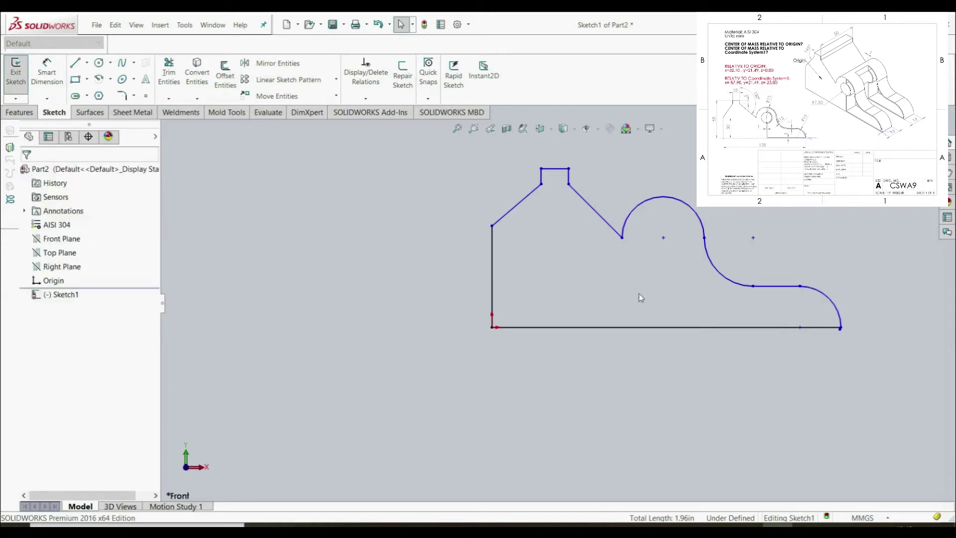
click(767, 287)
ctrl+click(731, 283)
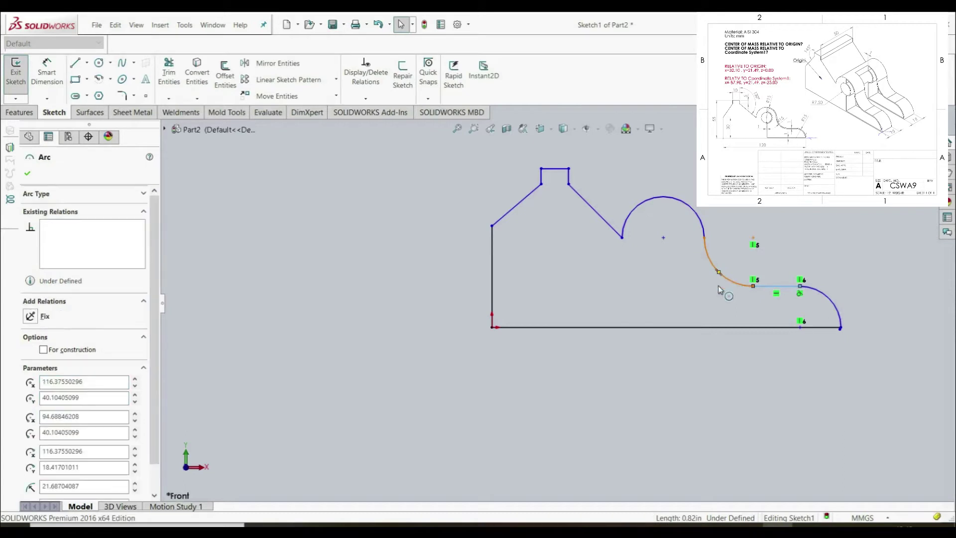
click(37, 350)
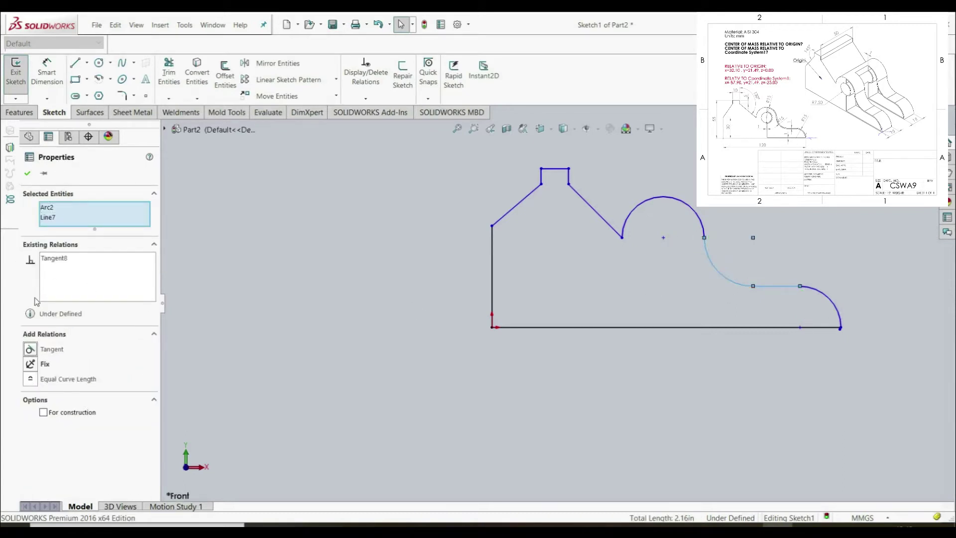
click(28, 173)
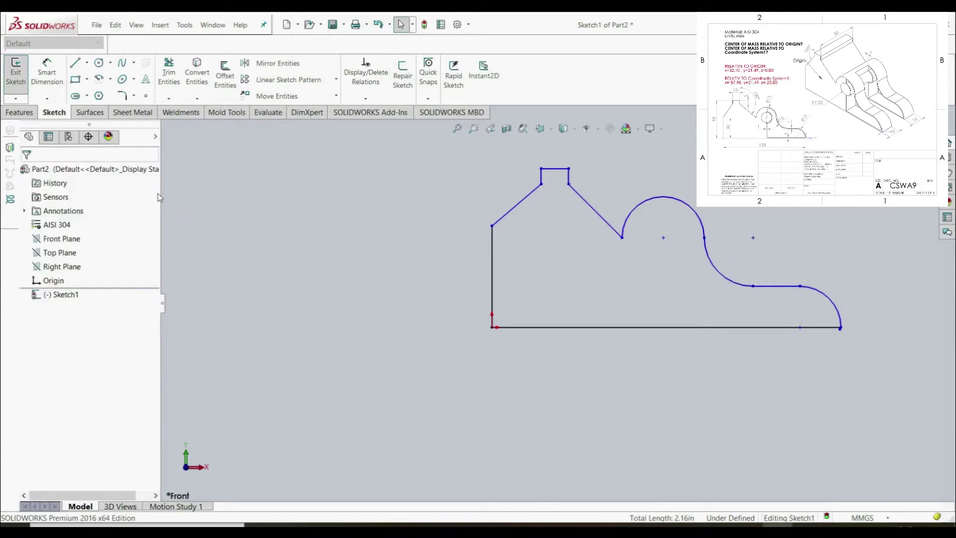
Step: Add a Tangent relation between the concave arc and the semicircle
click(708, 255)
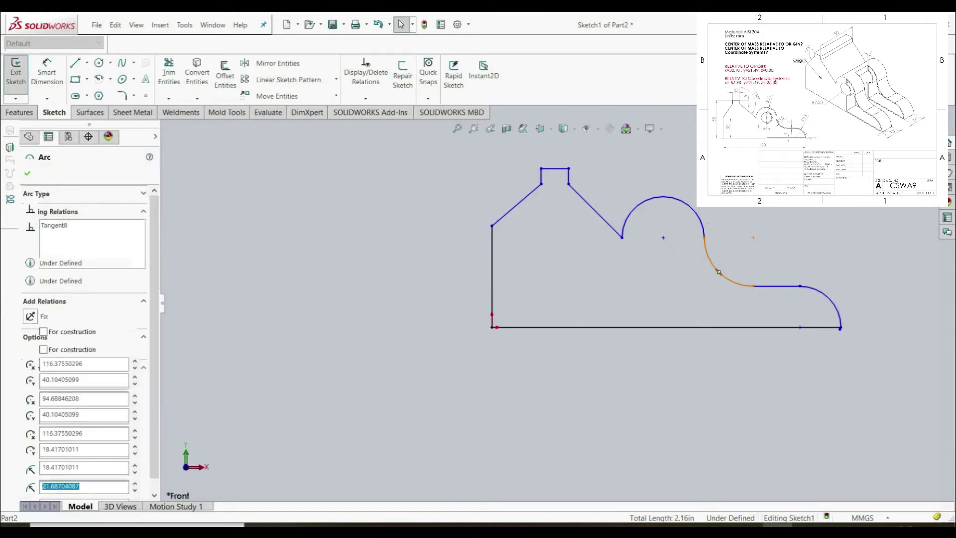
ctrl+click(700, 220)
click(31, 364)
click(29, 173)
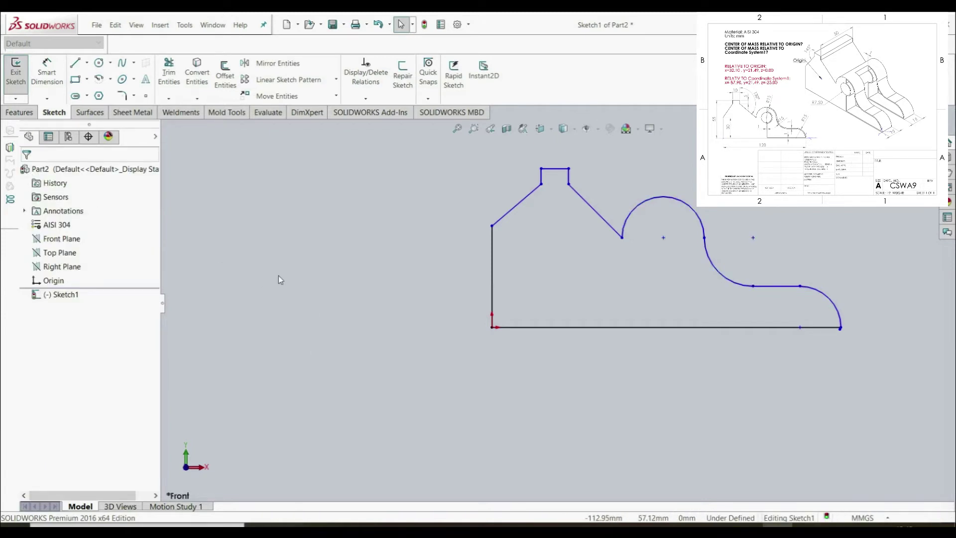
Step: Dimension the profile's horizontal base line to 120 mm
click(52, 76)
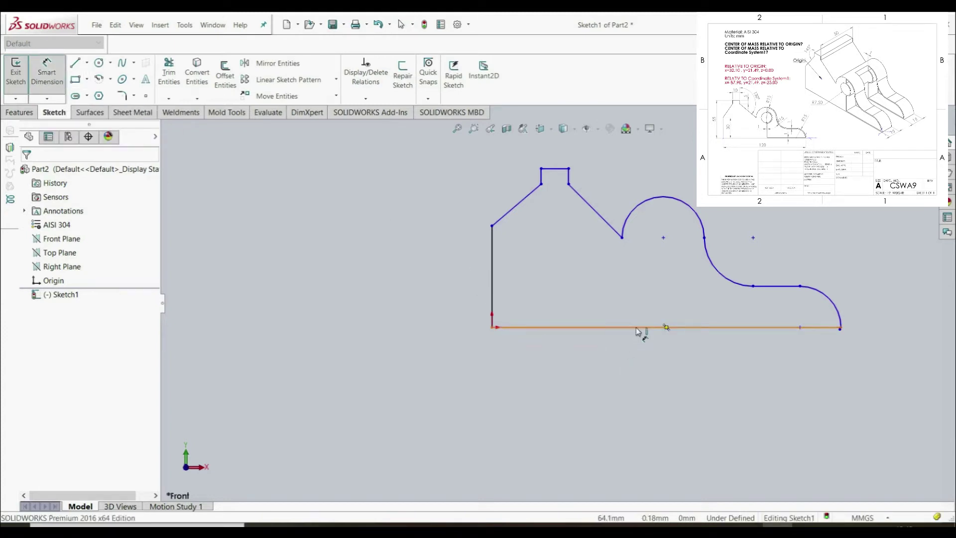
click(667, 327)
click(668, 379)
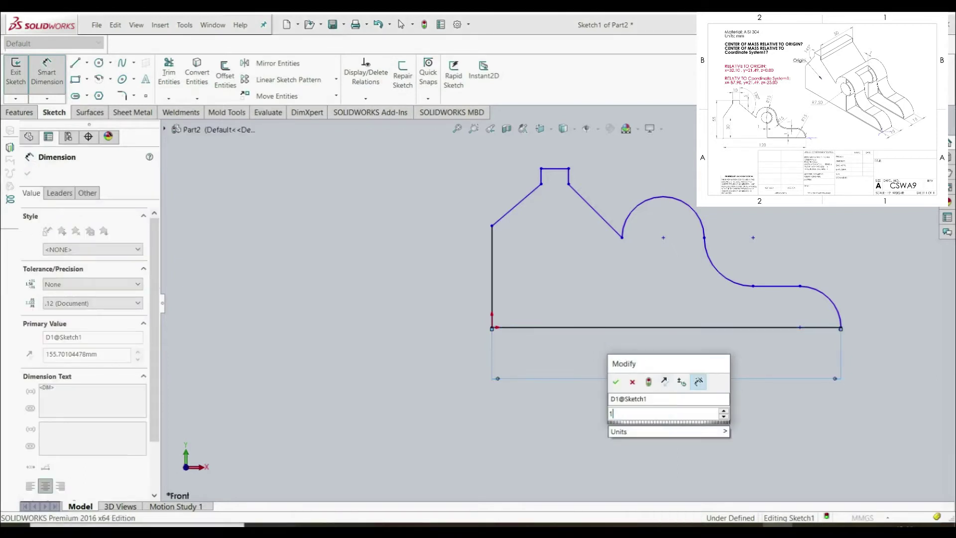
text(120)
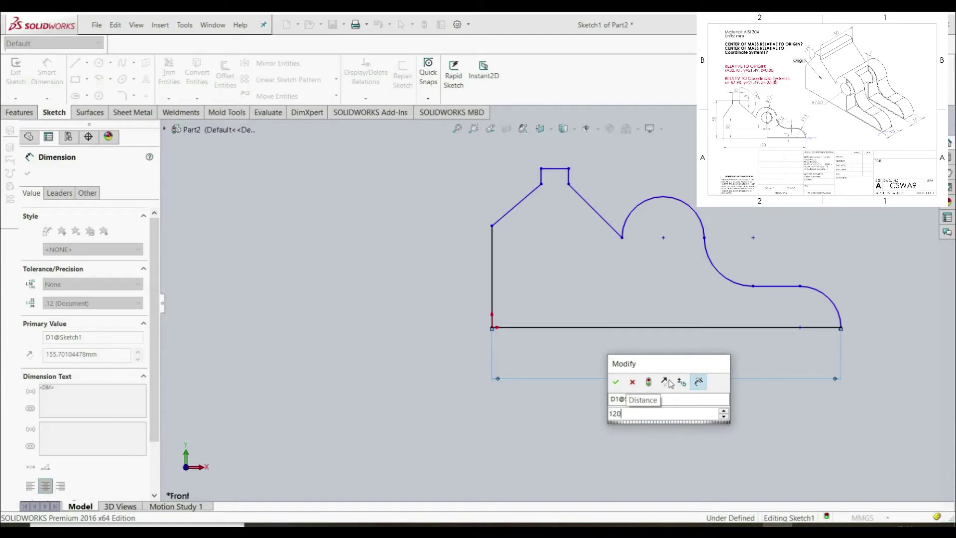
key(Return)
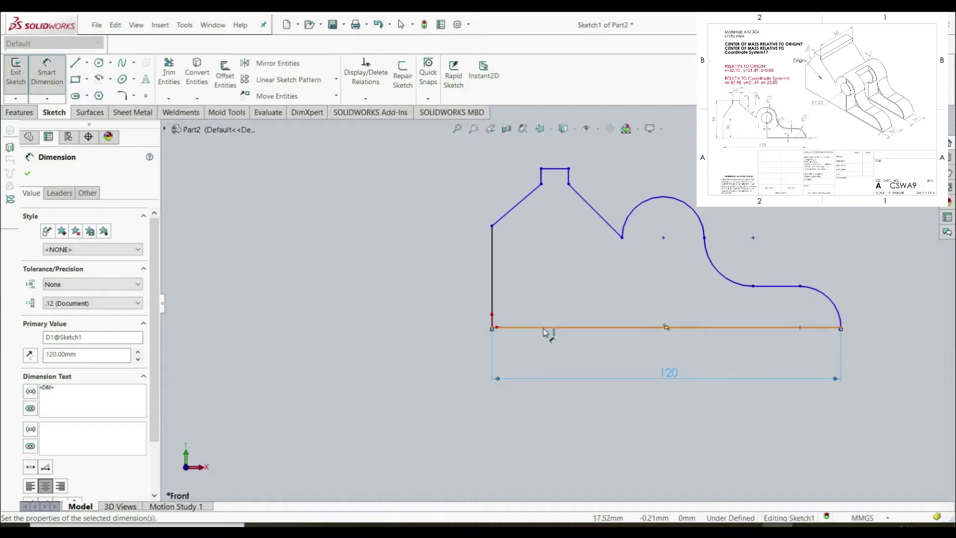
Step: Dimension the overall height from the base line to the raised tab's top edge as 55 mm
click(549, 169)
click(398, 239)
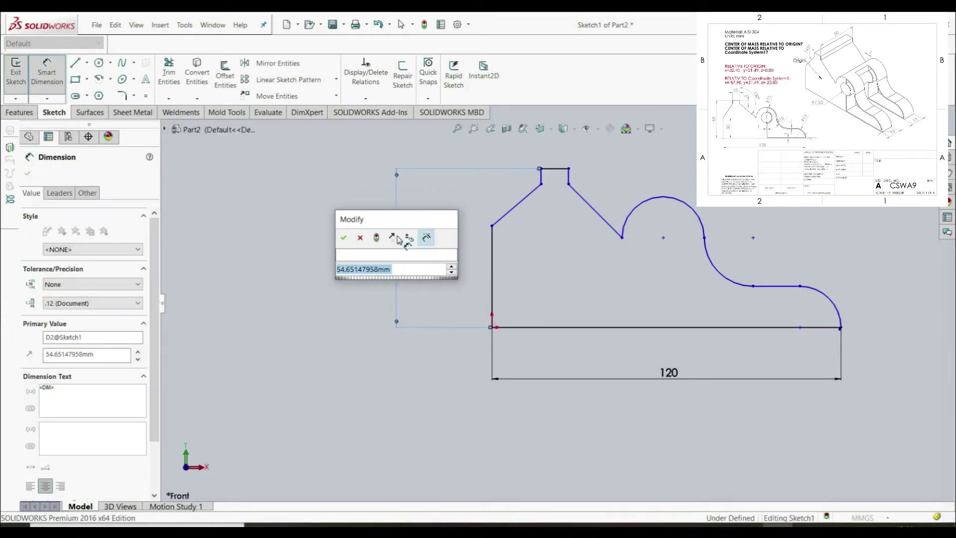
text(54.65)
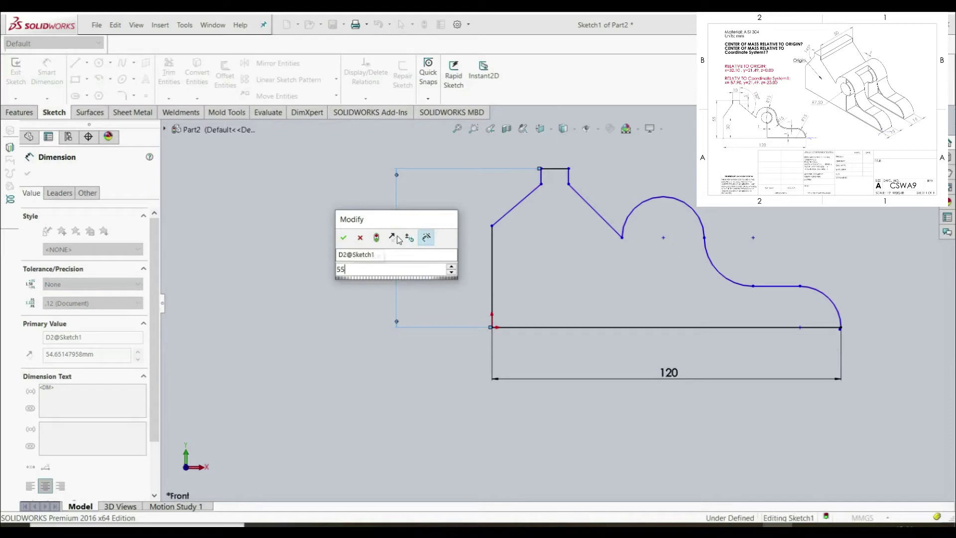
key(Return)
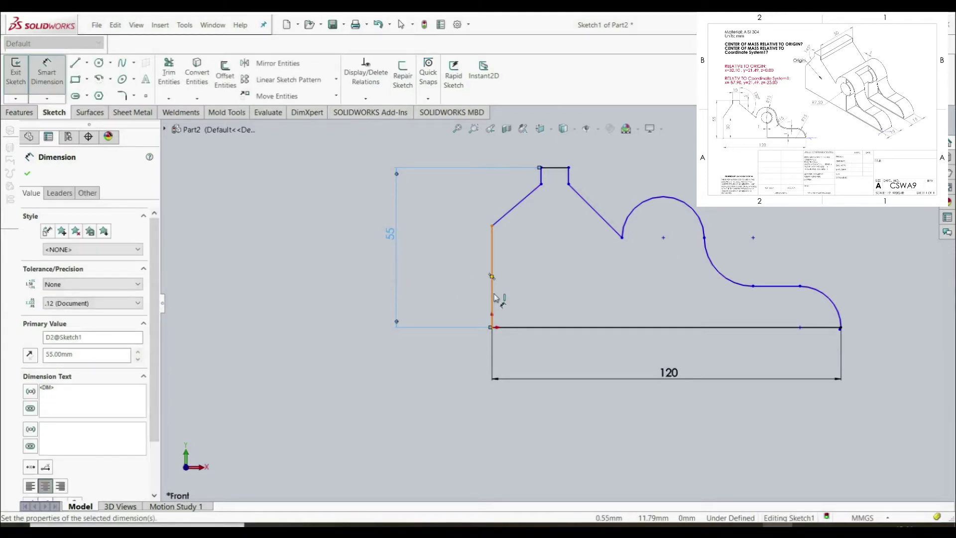
Step: Dimension the vertical edge rising from the origin to 30 mm
click(491, 277)
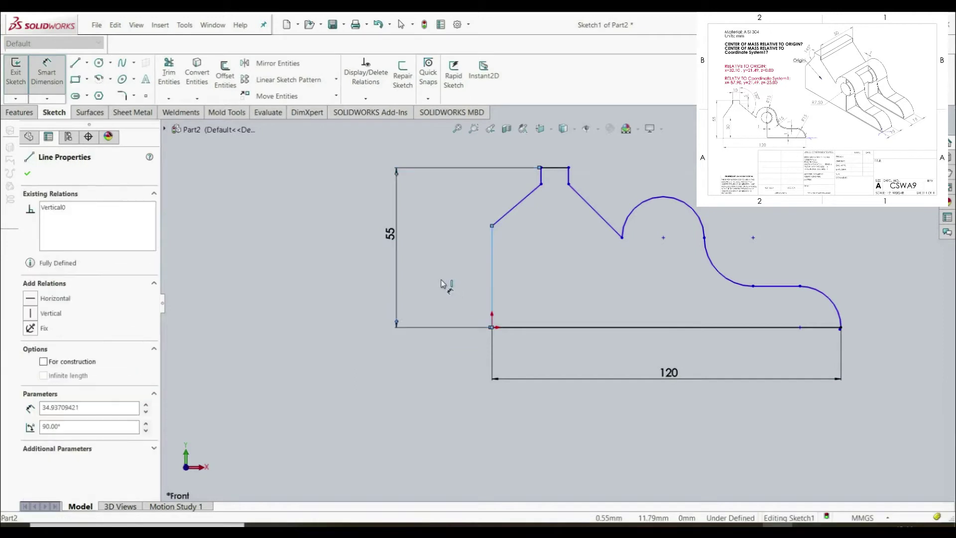
click(440, 283)
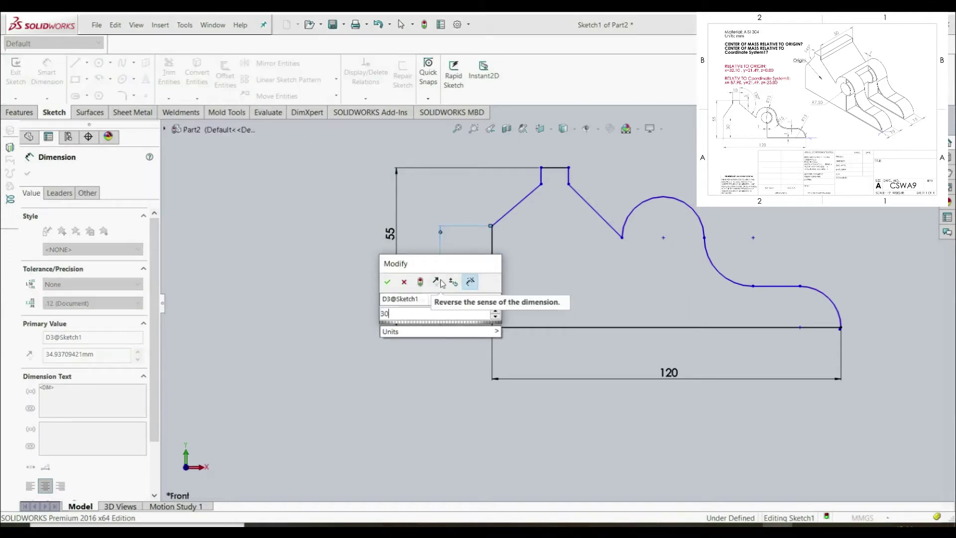
key(Return)
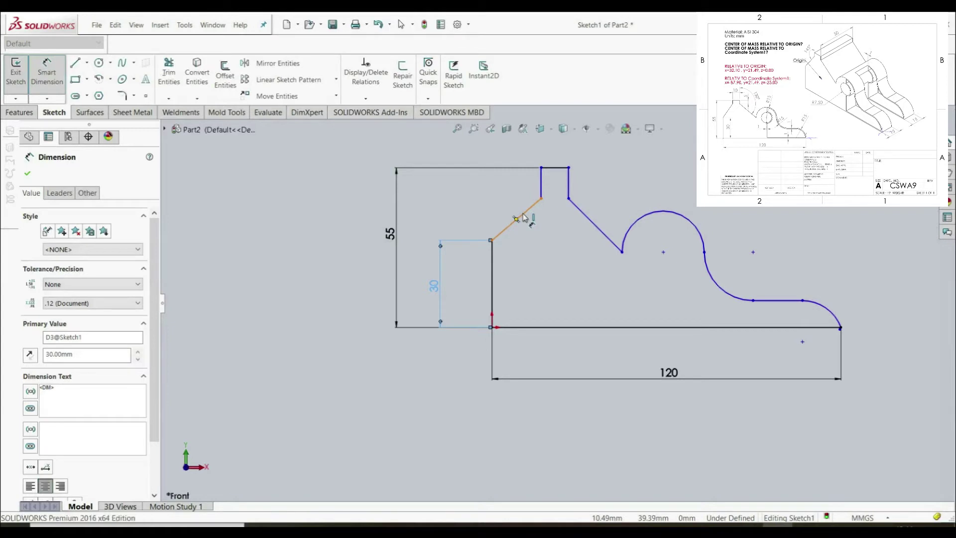
Step: Dimension the angle between the left sloped line and the raised tab's left side as 145 degrees
click(542, 195)
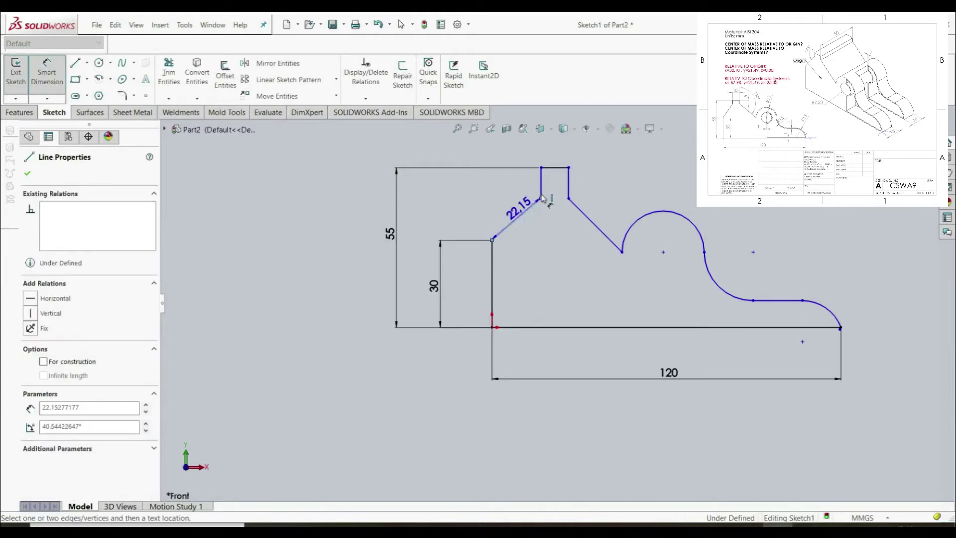
click(542, 185)
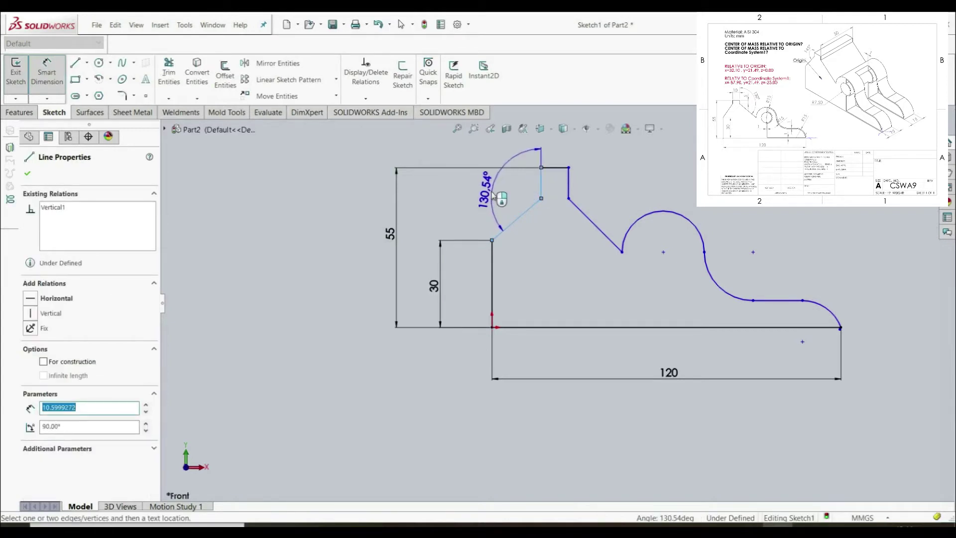
click(493, 199)
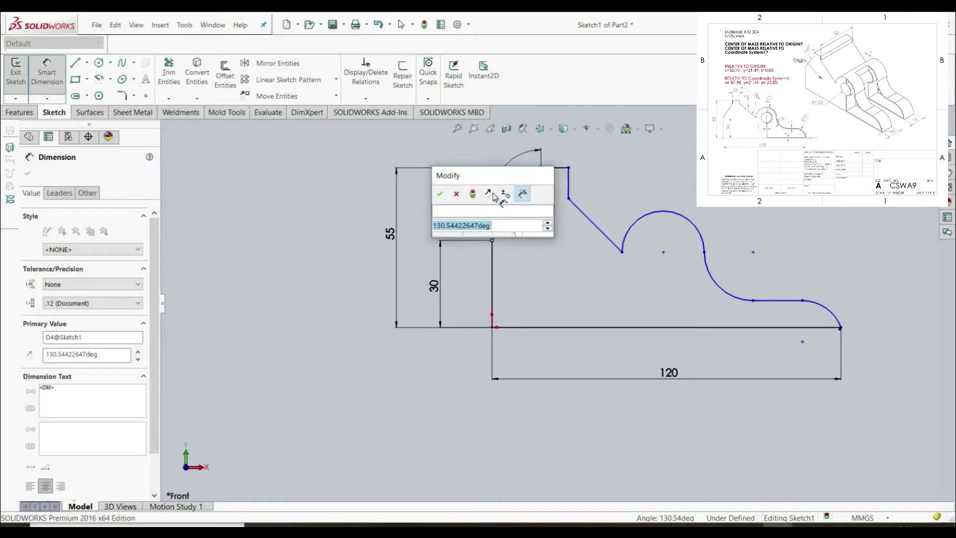
text(145)
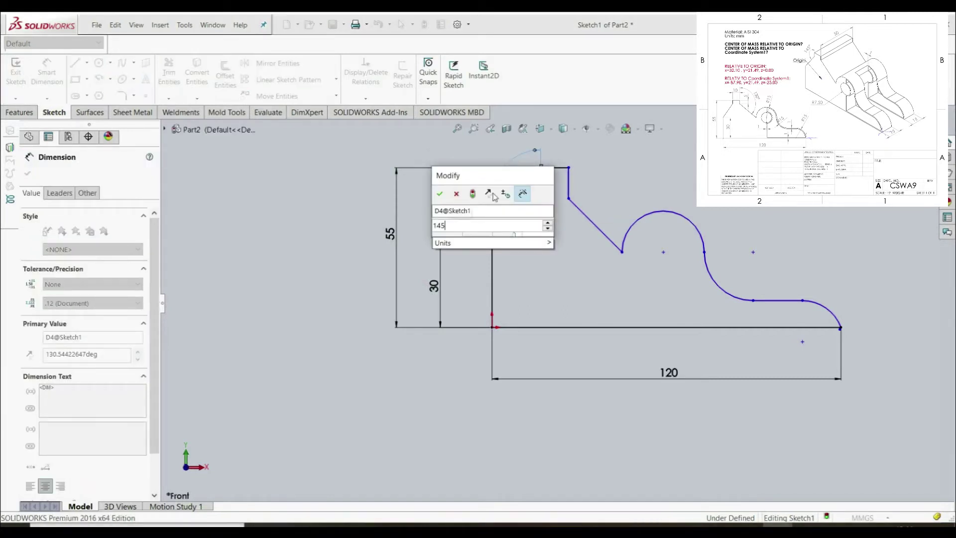
key(Return)
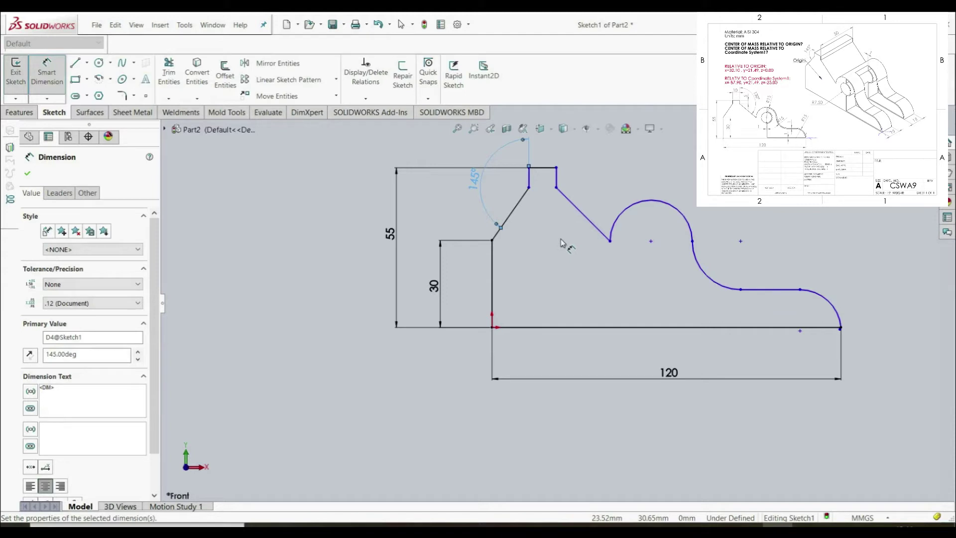
Step: Dimension the short vertical edge on the raised tab's right side to 5 mm
click(556, 178)
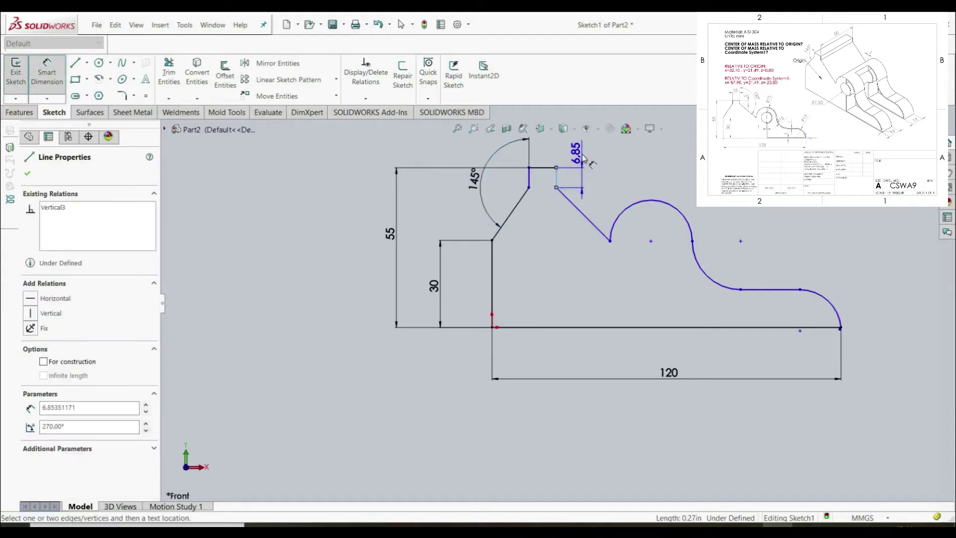
click(584, 155)
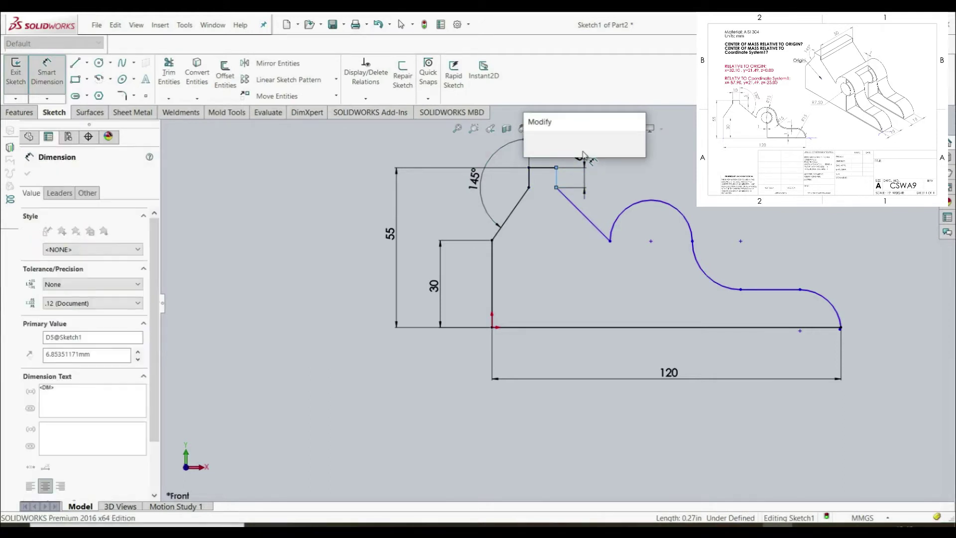
text(5)
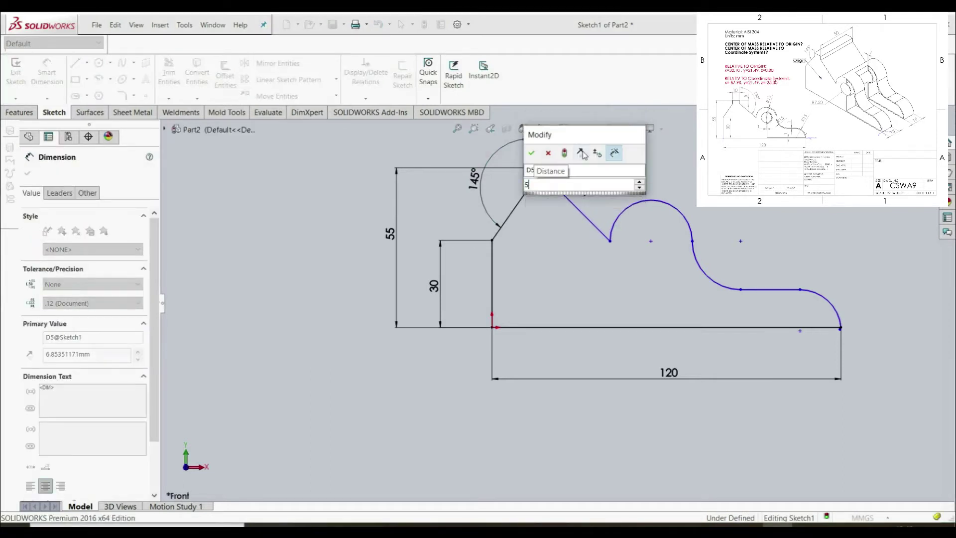
key(Escape)
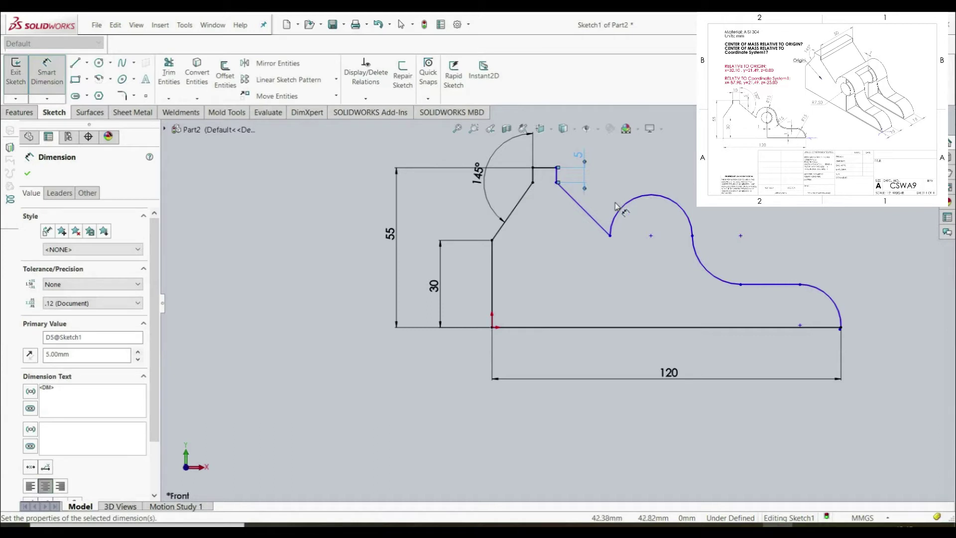
Step: Dimension the angle between the right sloped line and the raised tab's right side as 135 degrees
click(582, 208)
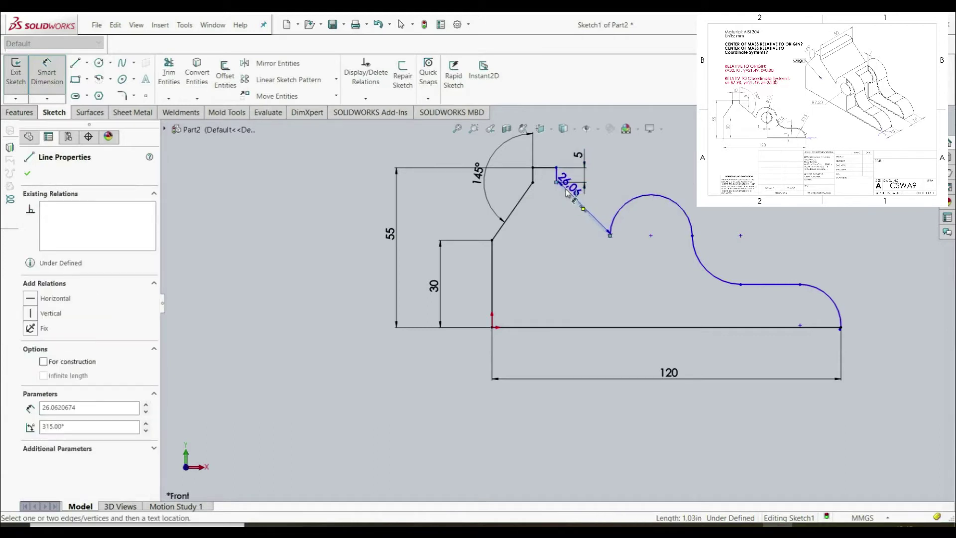
click(557, 175)
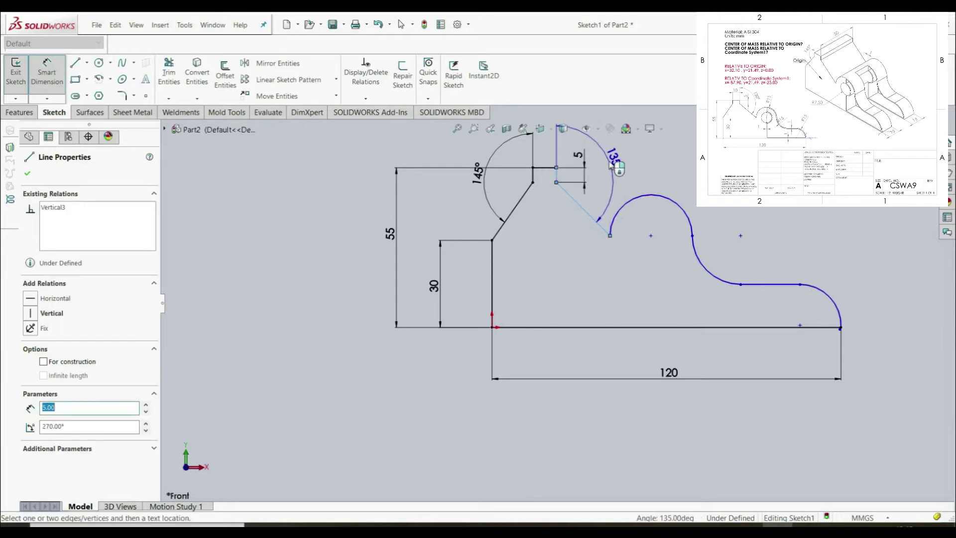
click(618, 167)
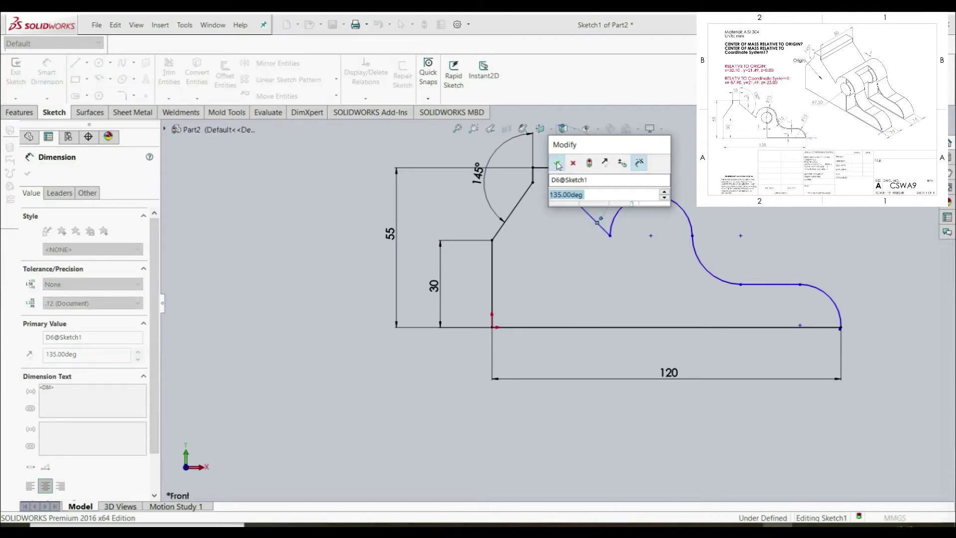
click(556, 162)
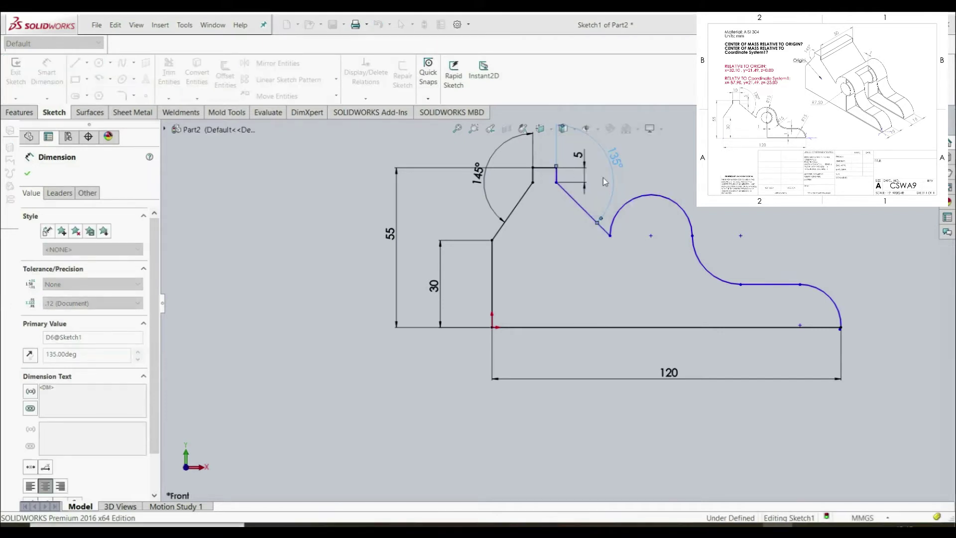
Step: Dimension the upper semicircular arc's radius to 15 mm
click(676, 203)
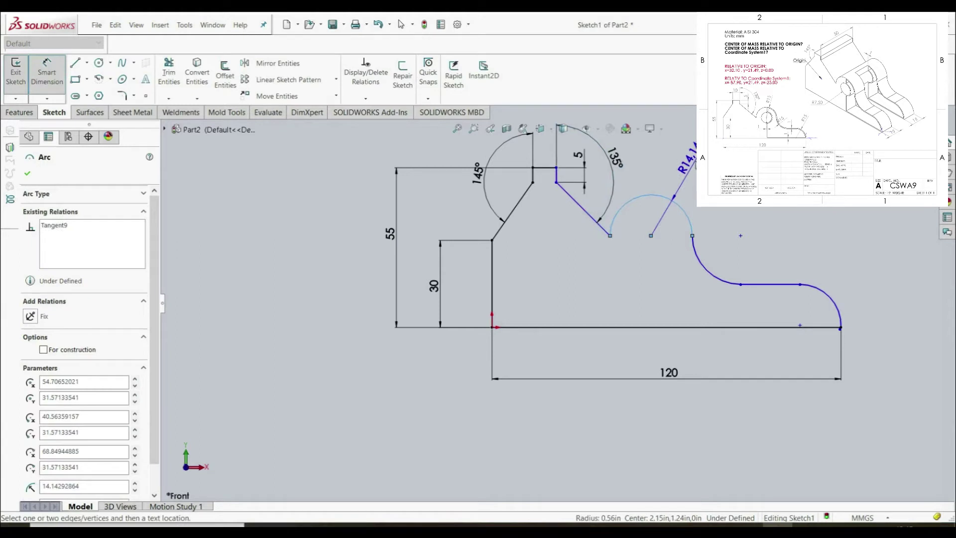
click(691, 166)
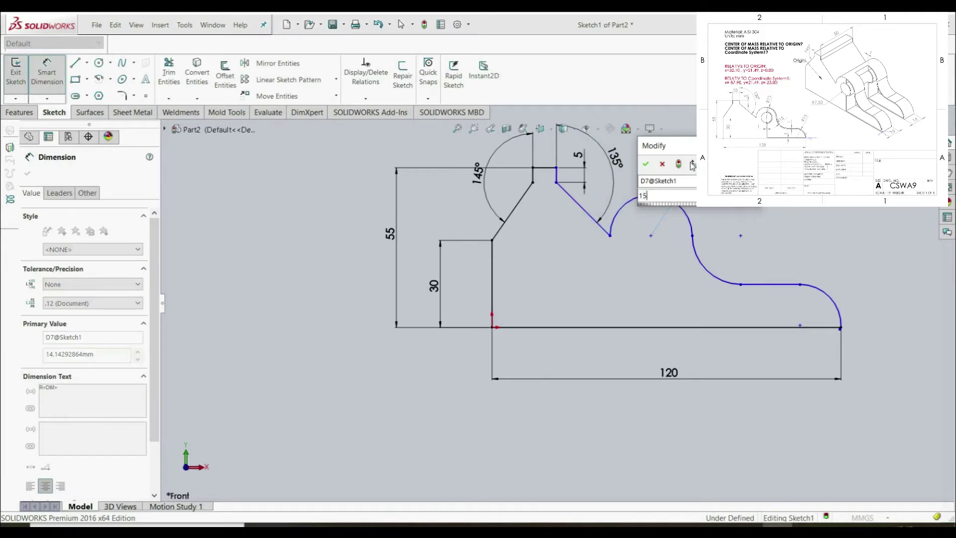
key(Return)
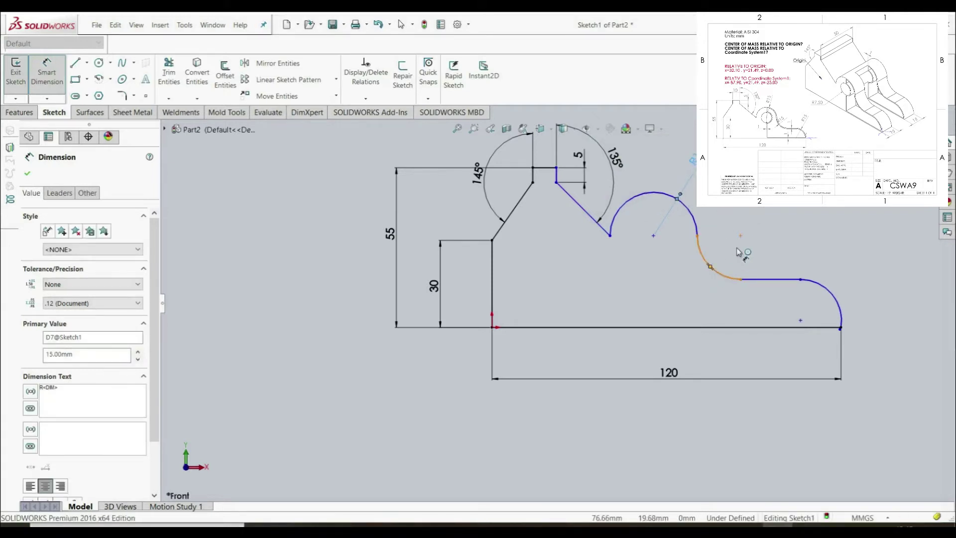
Step: Dimension the concave arc that joins the semicircle to the short horizontal line with a 15 mm radius
click(765, 215)
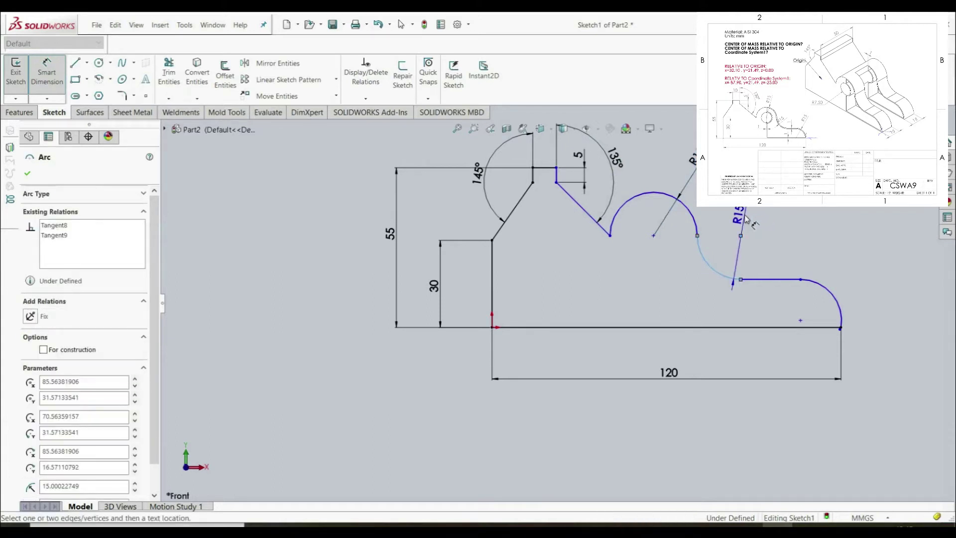
click(750, 217)
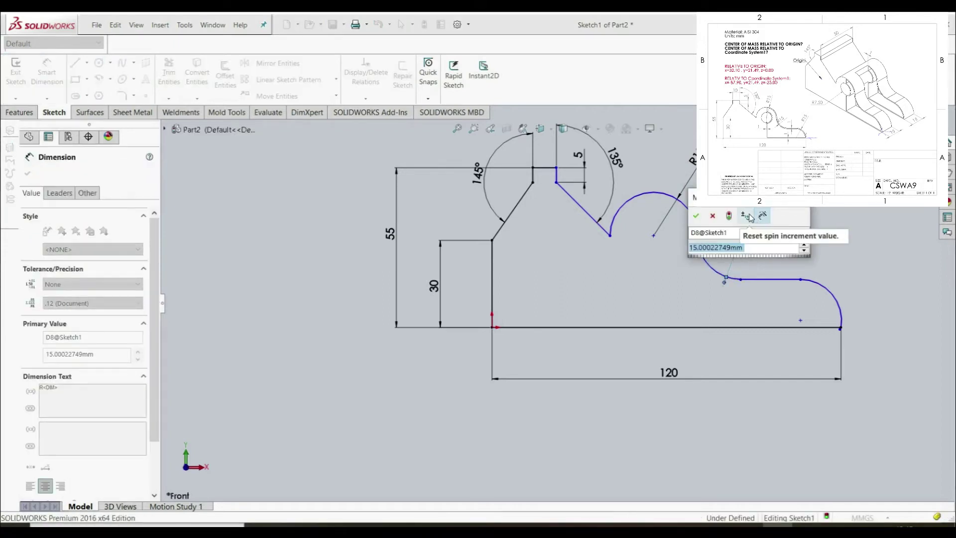
text(15)
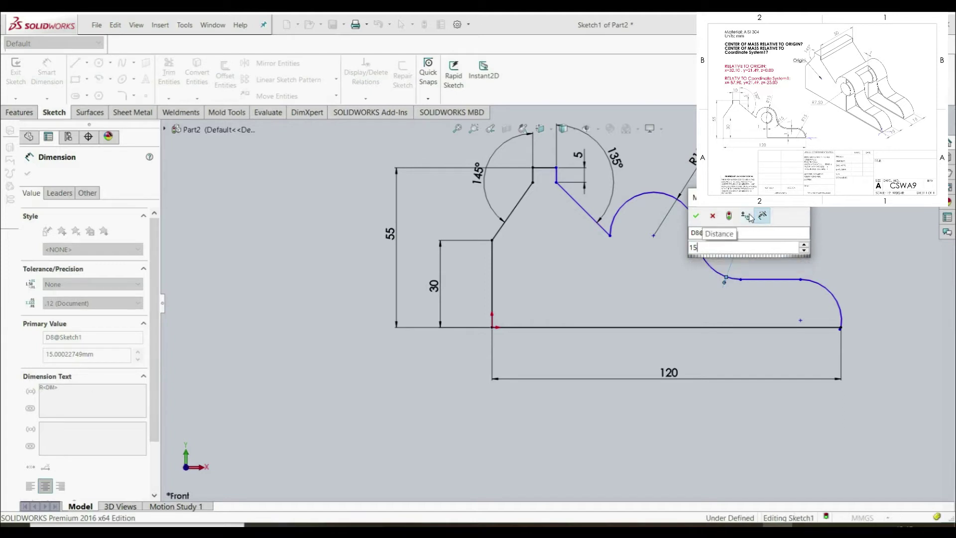
key(Return)
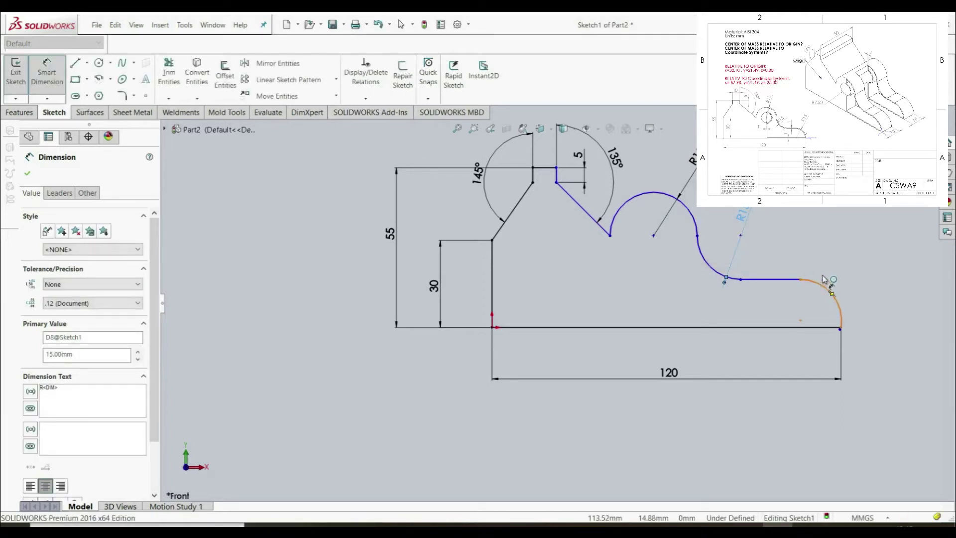
Step: Dimension the convex arc at the profile's right end to a 15 mm radius
click(830, 292)
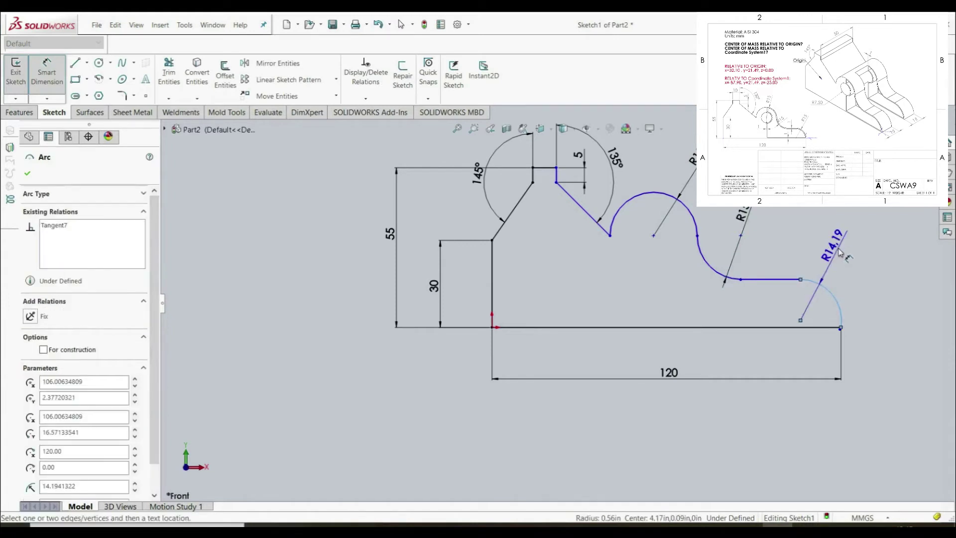
click(839, 252)
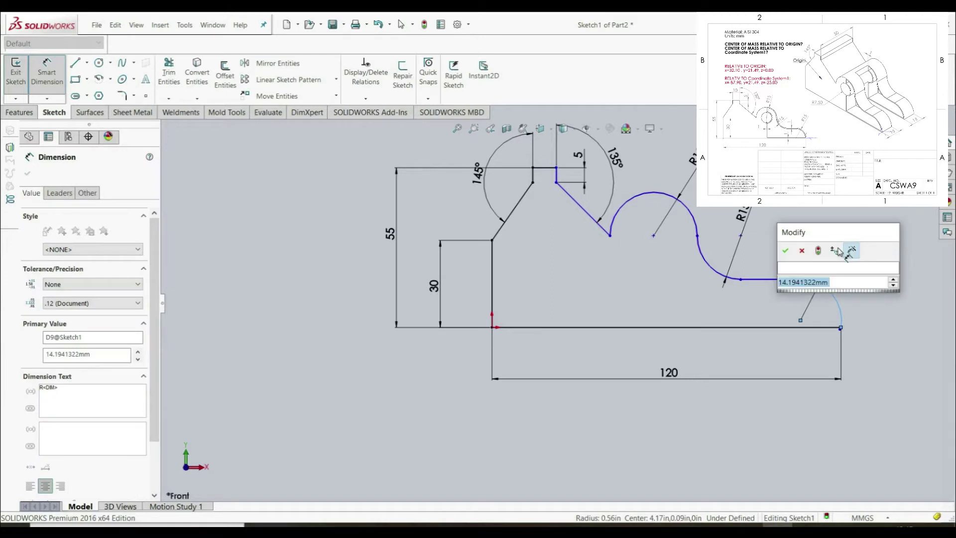
text(15)
key(Escape)
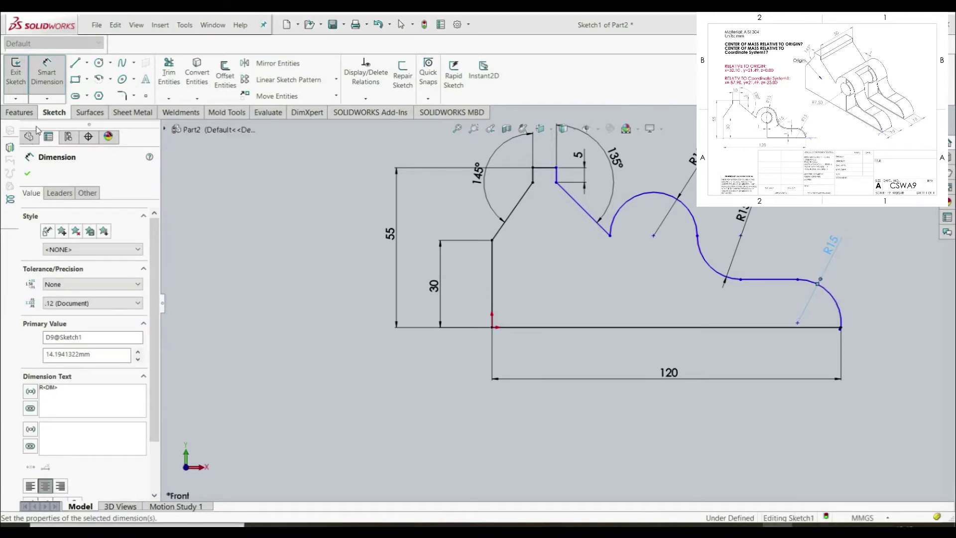
click(28, 175)
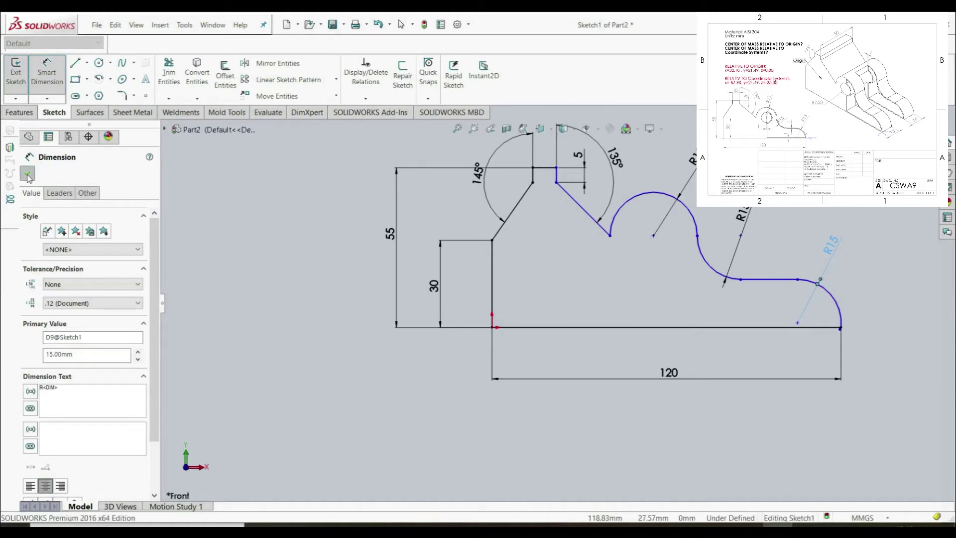
Step: Delete the tiny stray line at the right end of the base line
scroll(829, 323, down, 2)
scroll(829, 323, down, 4)
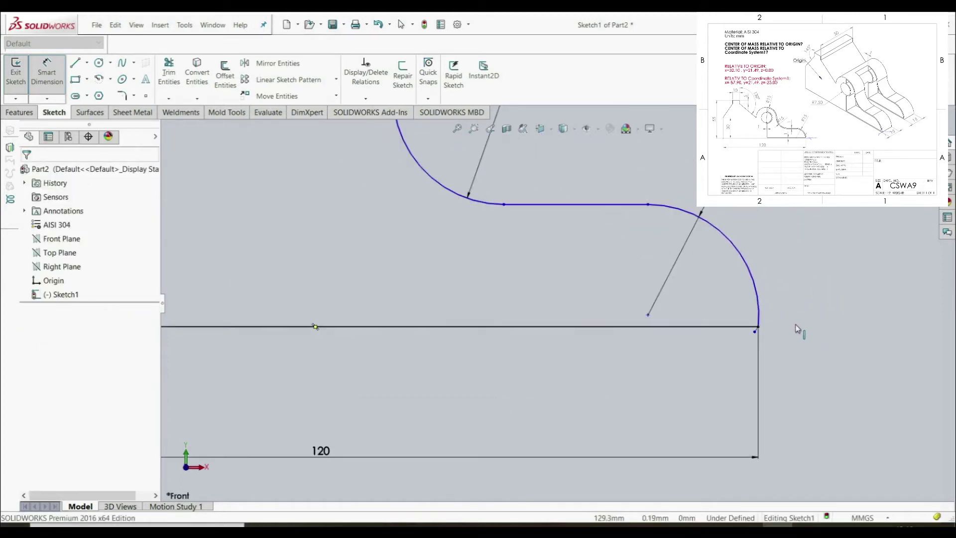
key(Escape)
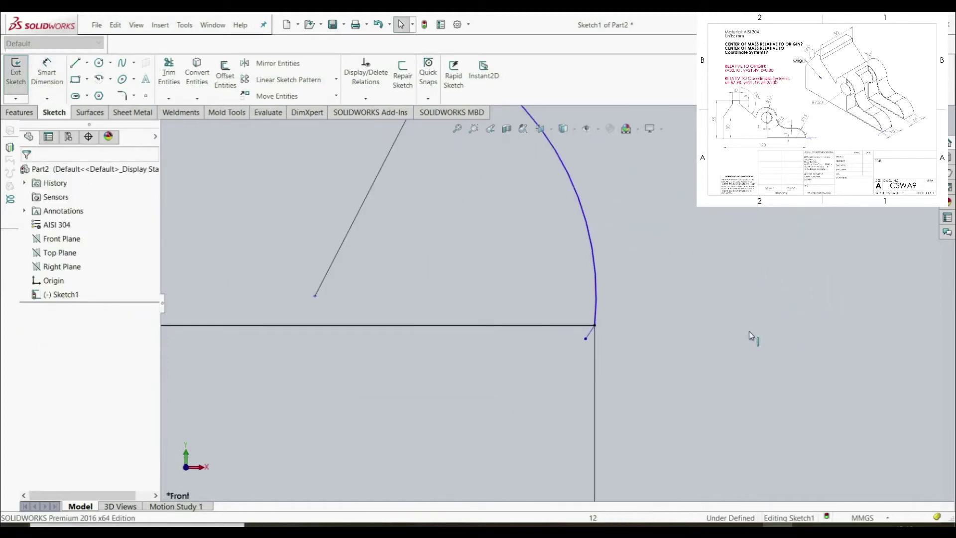
click(589, 335)
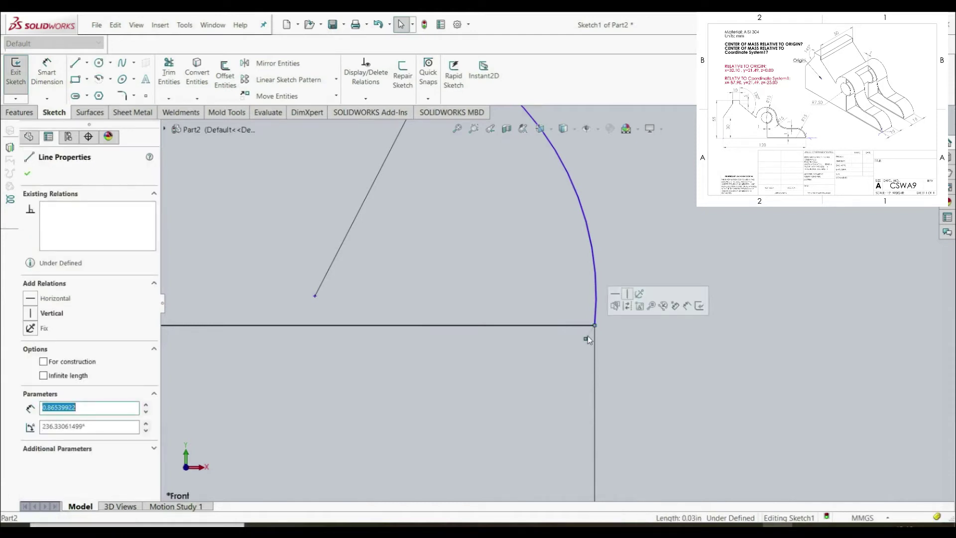
click(567, 358)
scroll(574, 313, up, 3)
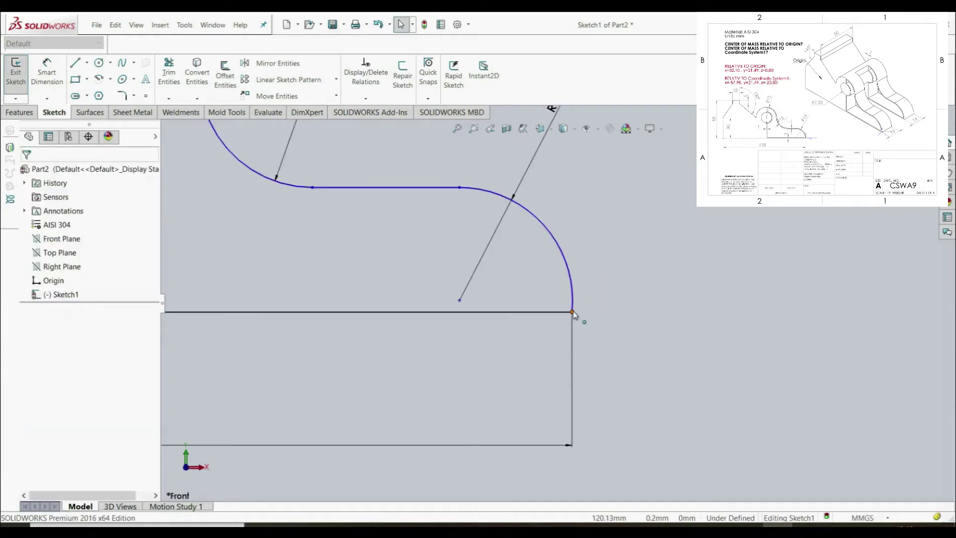
Step: Add a horizontal relation between the right end arc's center point and its lower endpoint on the base line
scroll(597, 319, up, 3)
scroll(573, 298, down, 3)
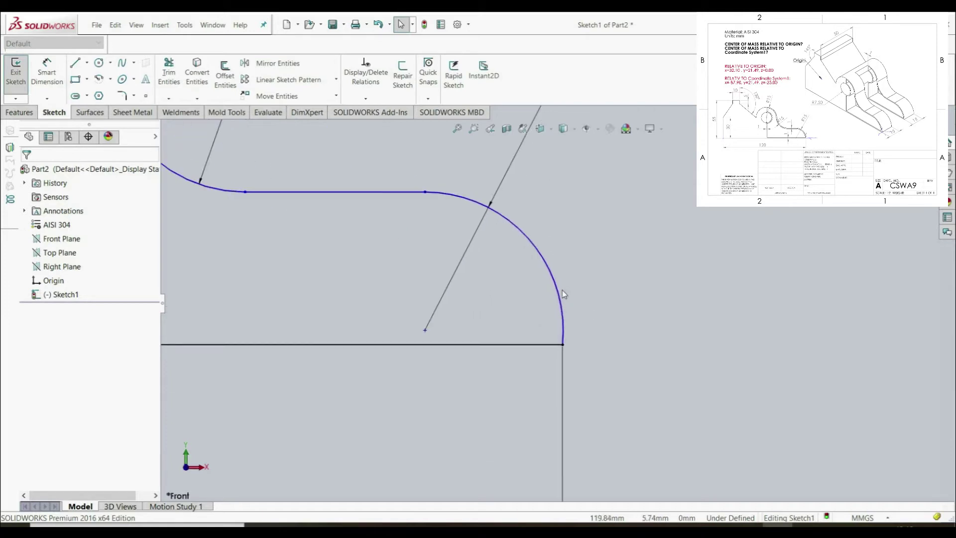
click(425, 330)
ctrl+click(426, 331)
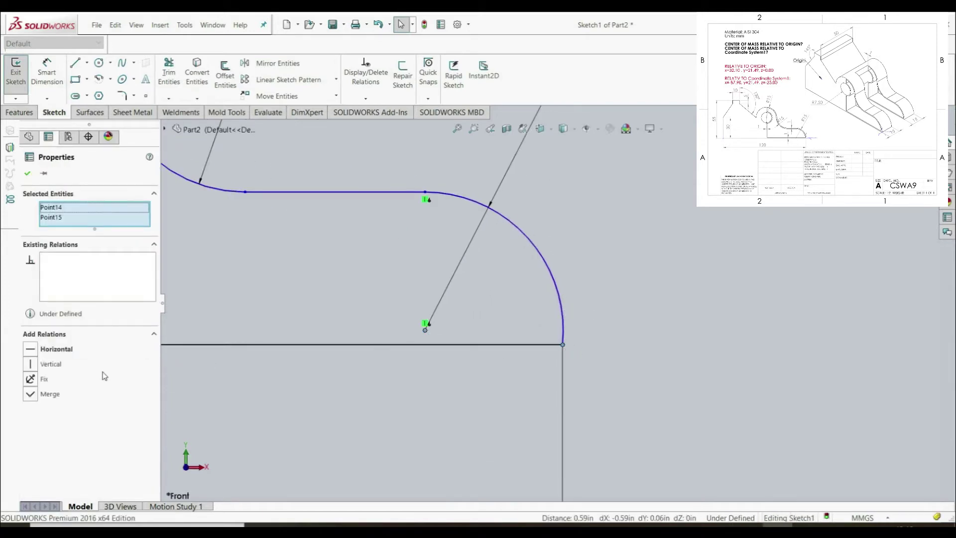
click(31, 348)
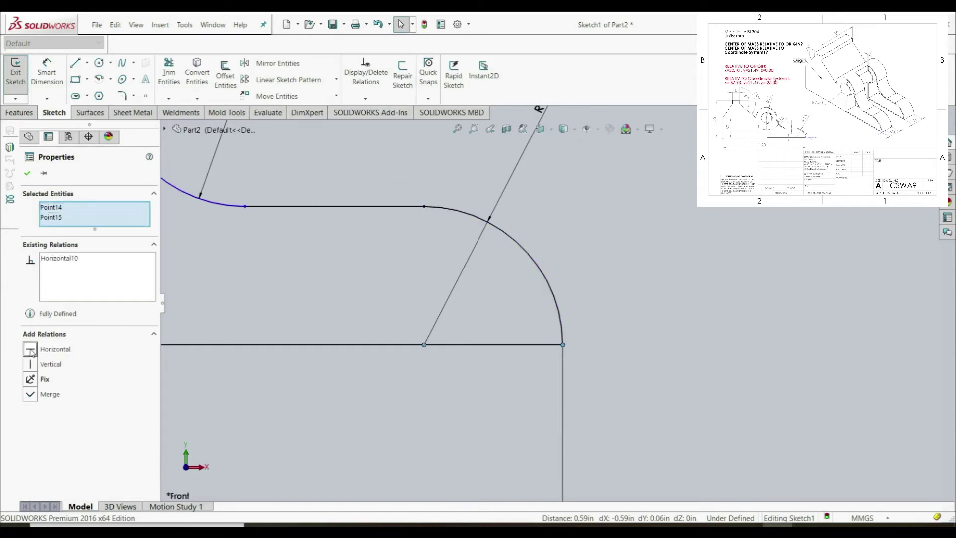
click(28, 174)
Step: Shift the upper semicircle's center point slightly to test which geometry can still move
scroll(294, 268, up, 5)
scroll(436, 219, down, 3)
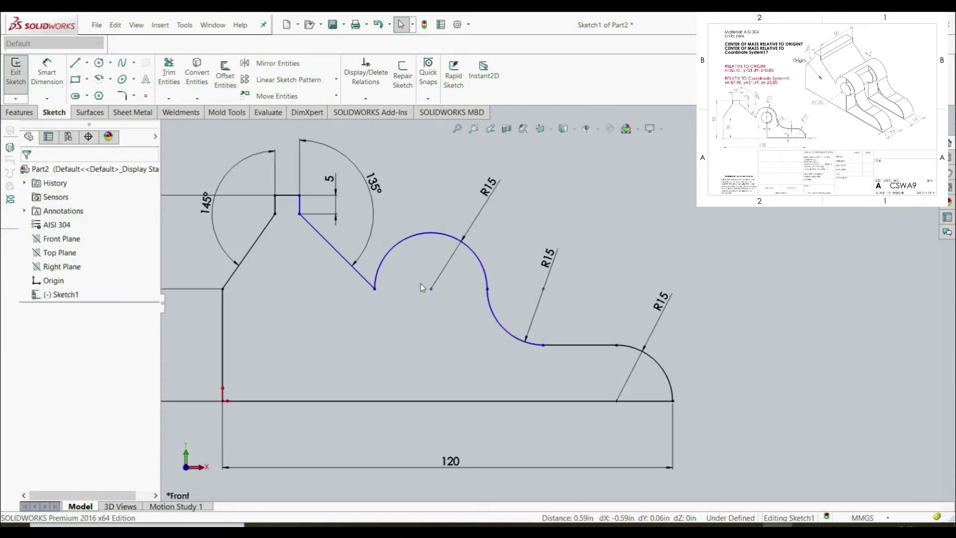
mouse_move(432, 290)
mouse_down()
mouse_move(411, 267)
mouse_move(433, 288)
mouse_up()
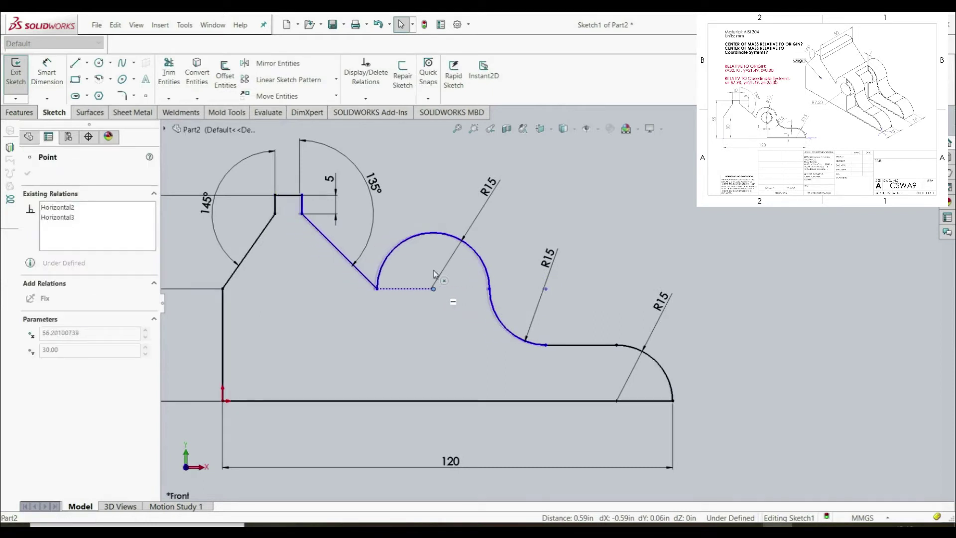
Step: Dimension the raised tab's top edge to 10 mm and finish dimensioning
click(46, 72)
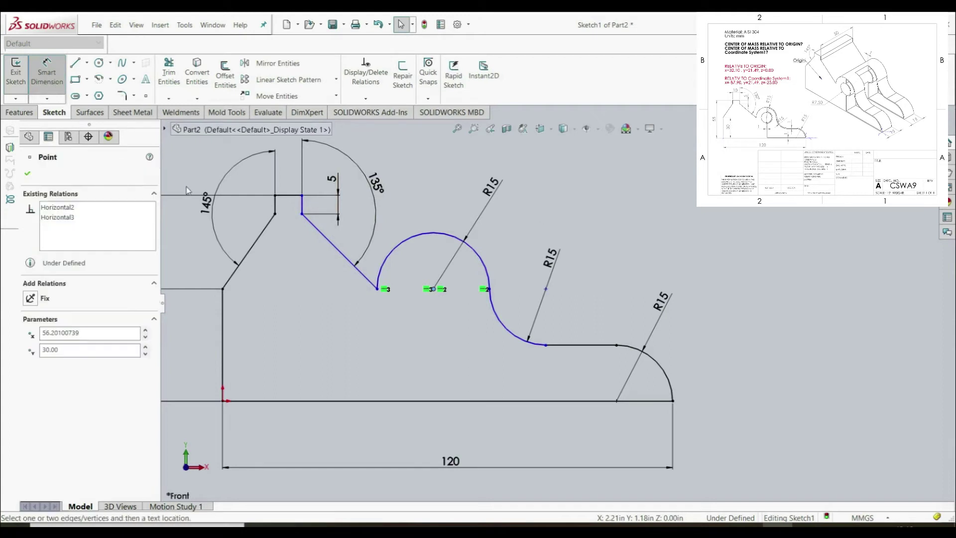
click(293, 192)
key(Escape)
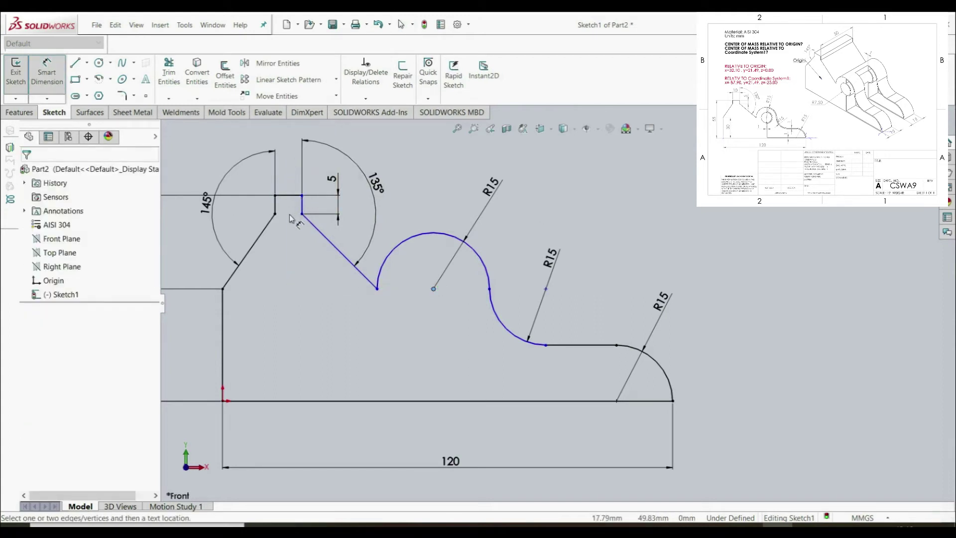
click(284, 195)
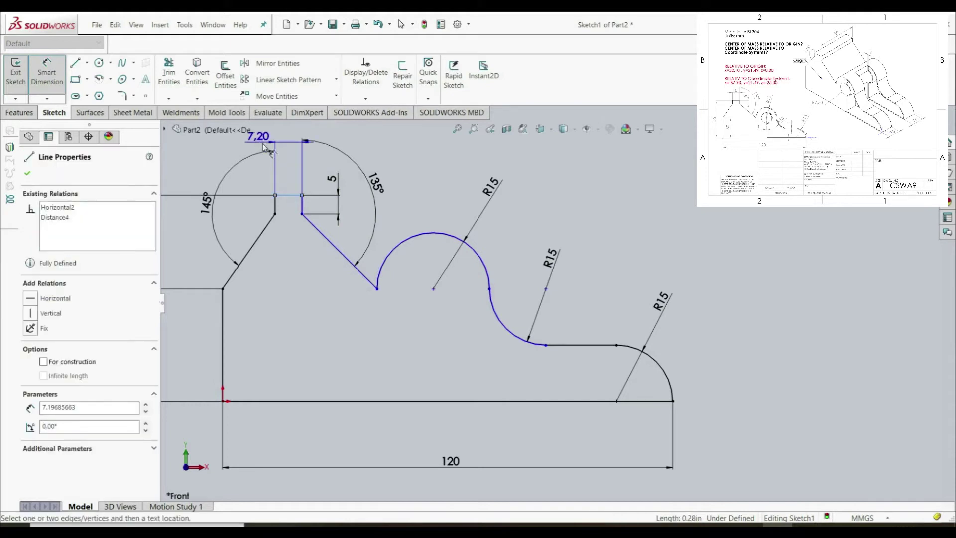
click(236, 153)
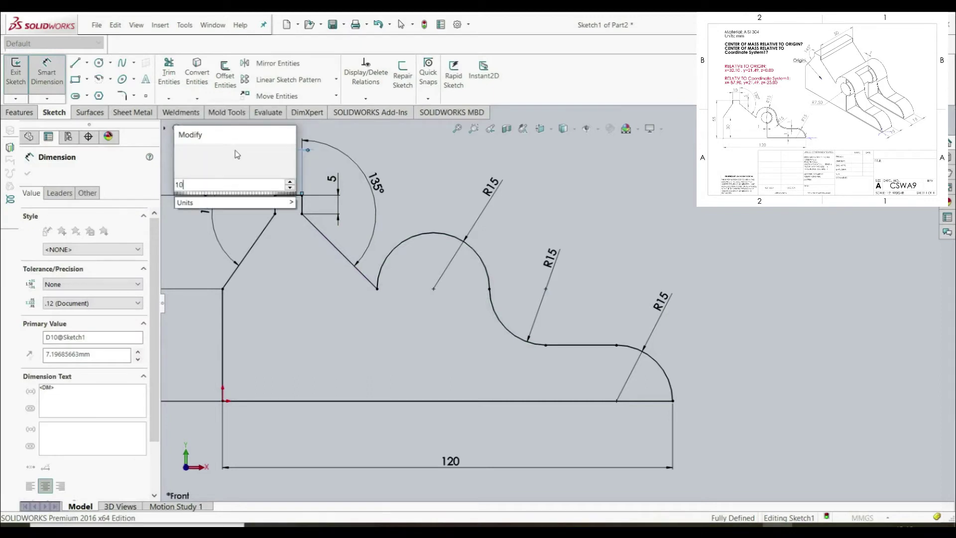
key(Return)
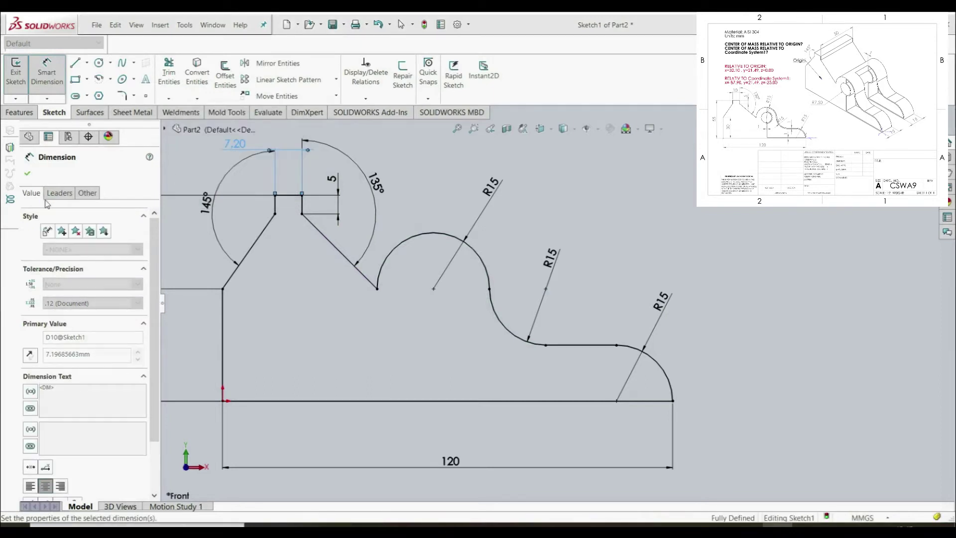
click(27, 174)
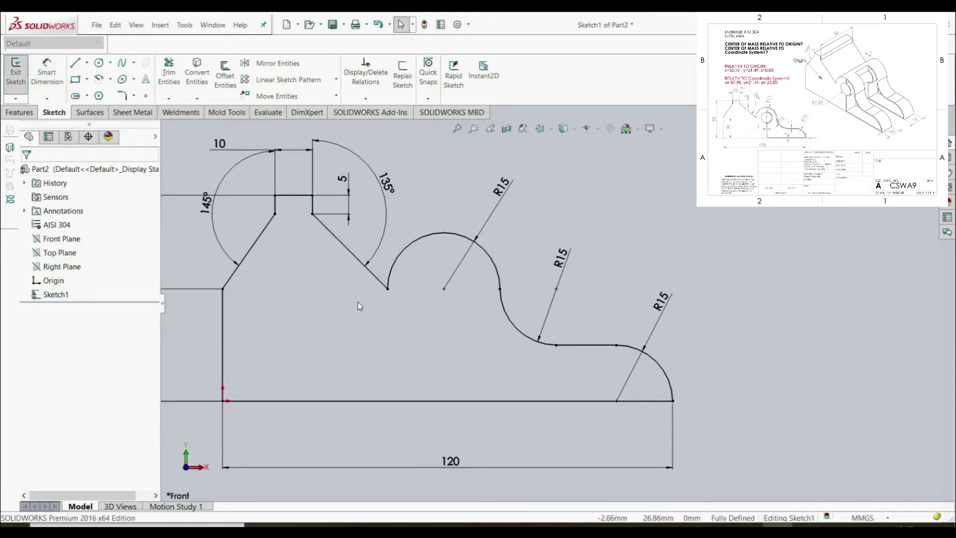
scroll(528, 312, up, 4)
scroll(527, 316, down, 3)
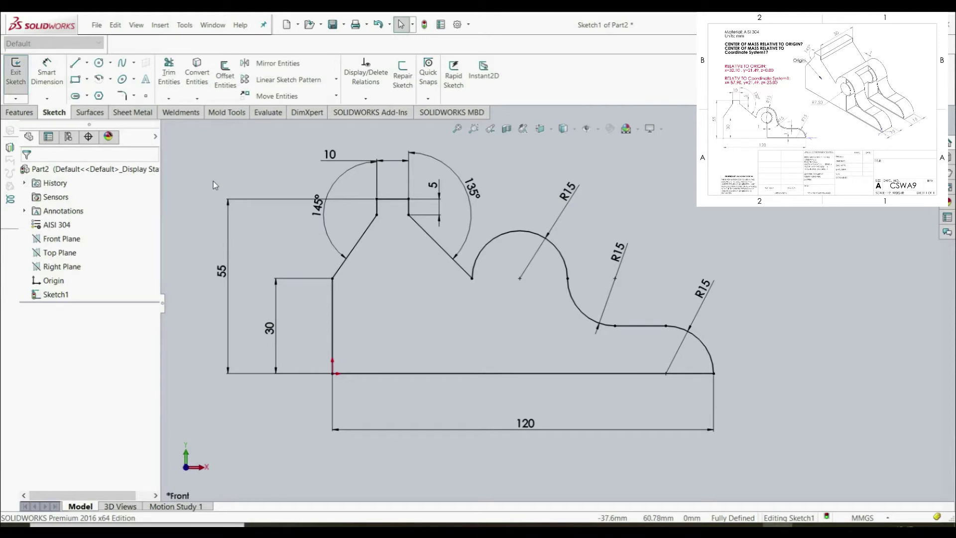
Step: Sketch a circle on the upper semicircle's center point and dimension its diameter to 15 mm
click(98, 64)
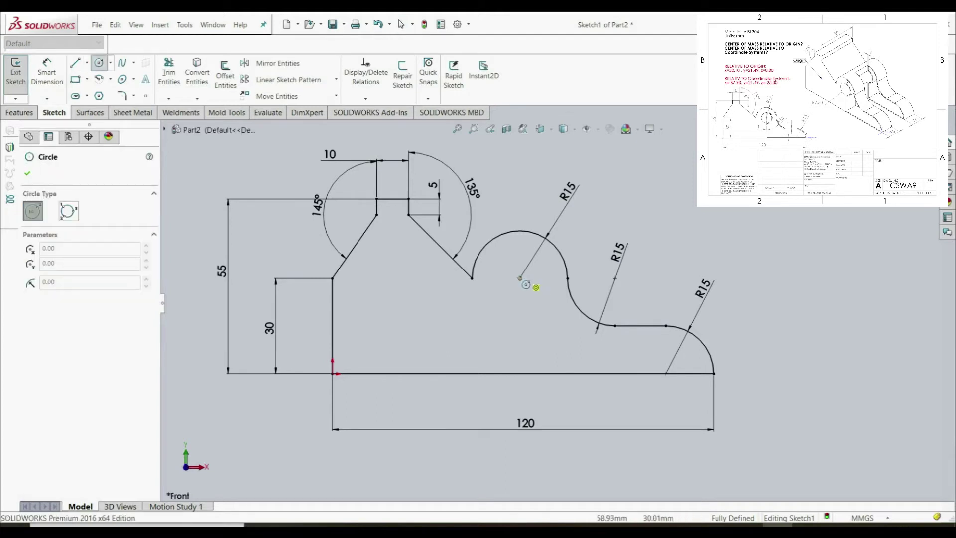
click(521, 279)
click(543, 280)
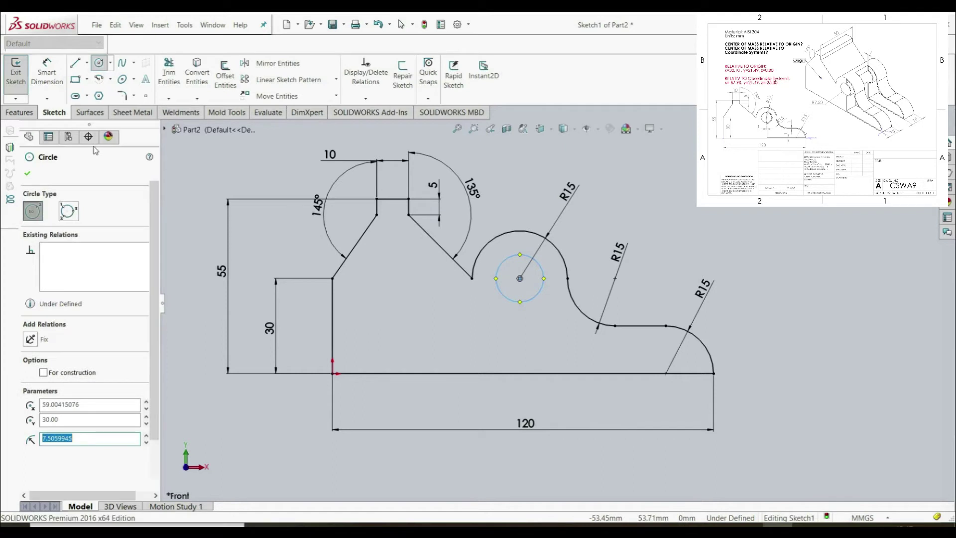
click(48, 77)
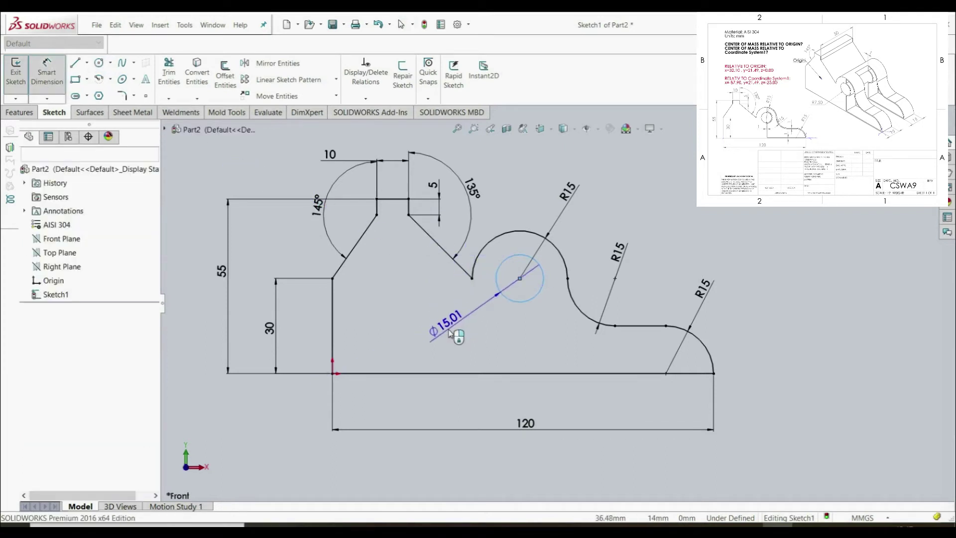
click(449, 331)
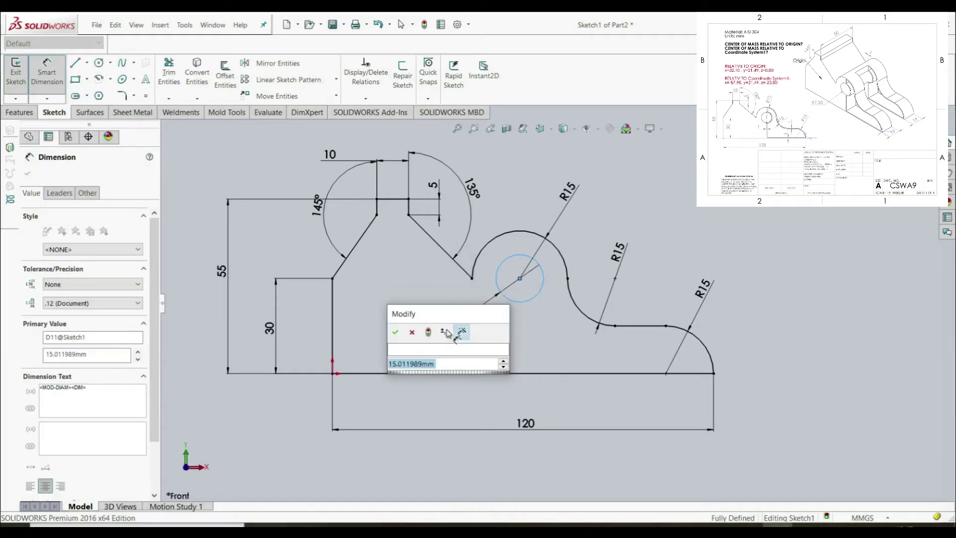
text(15)
key(Return)
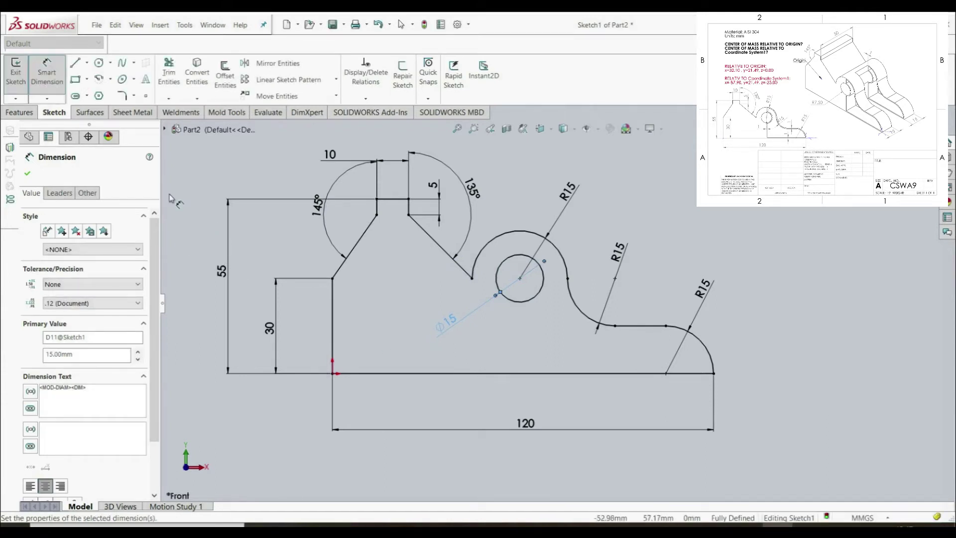
click(28, 176)
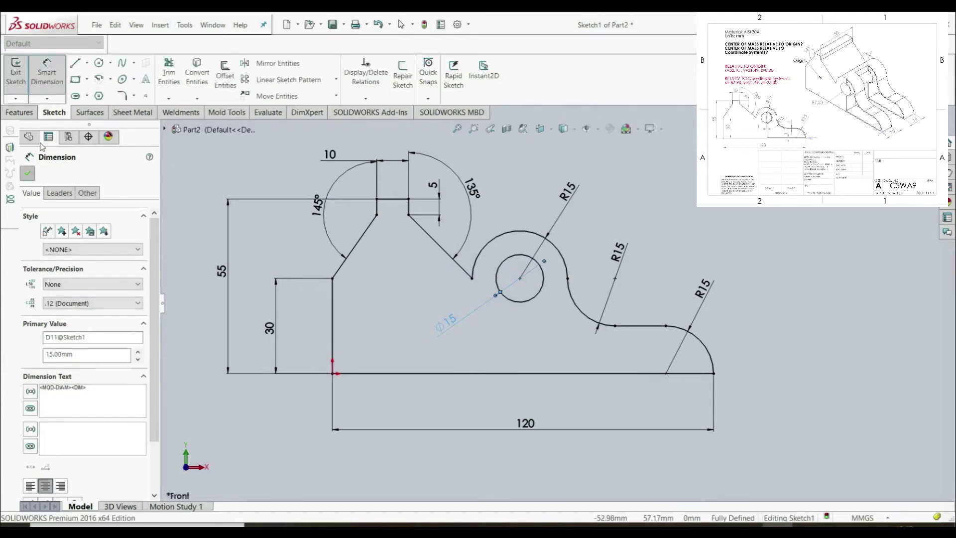
Step: Extrude the profile 50 mm as a boss with the Mid Plane end condition
click(26, 115)
click(15, 79)
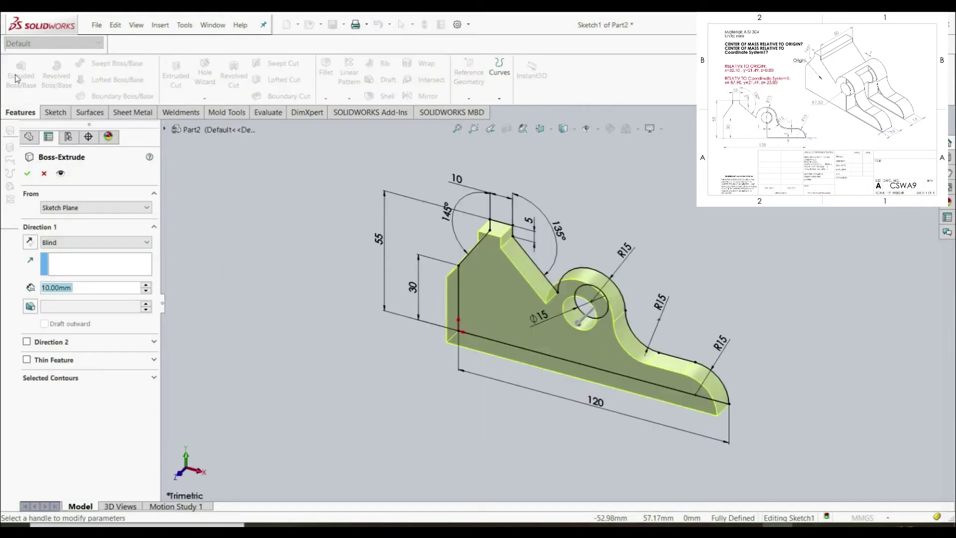
click(76, 245)
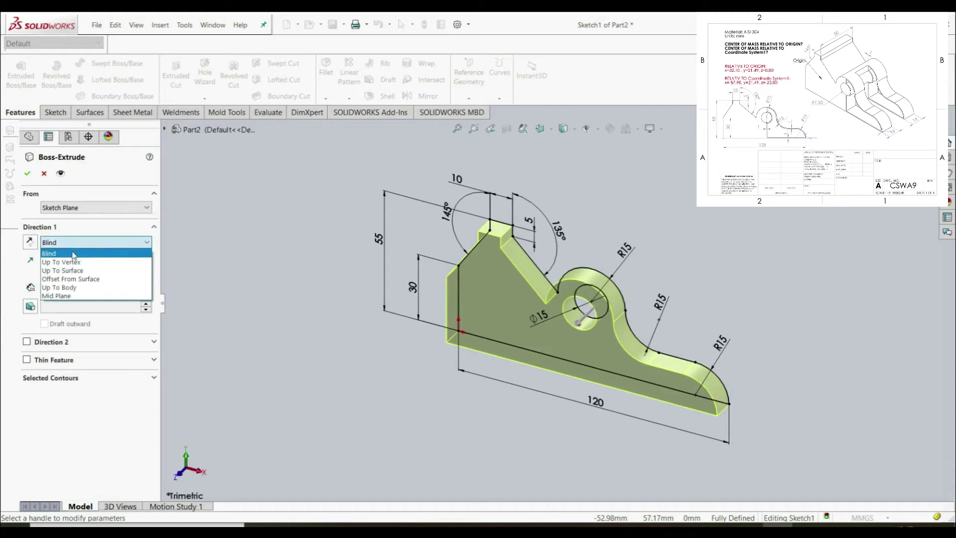
click(69, 297)
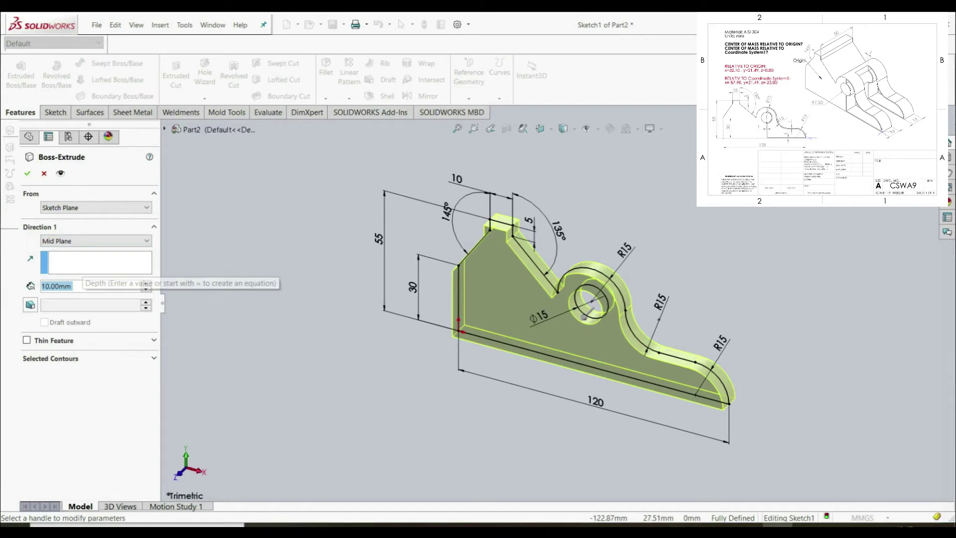
text(50)
key(Return)
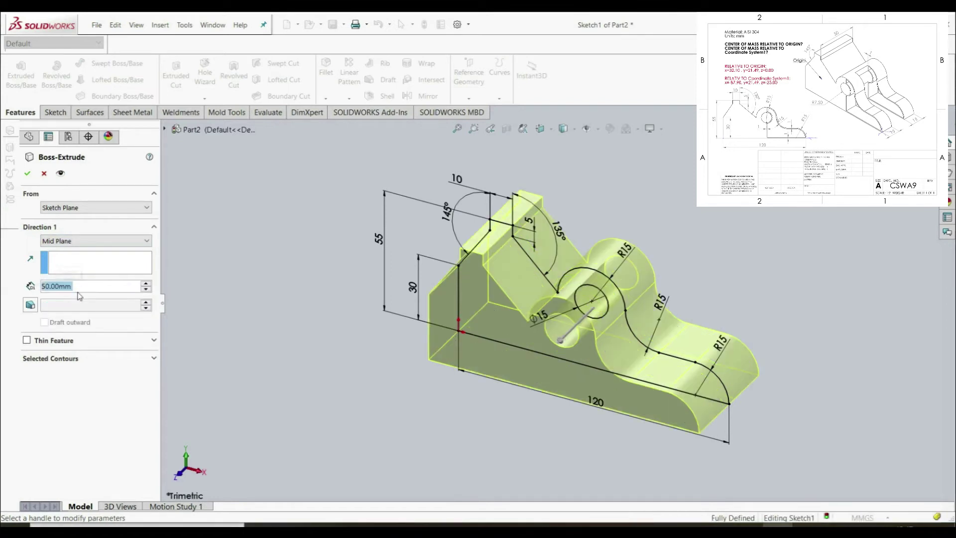
click(28, 174)
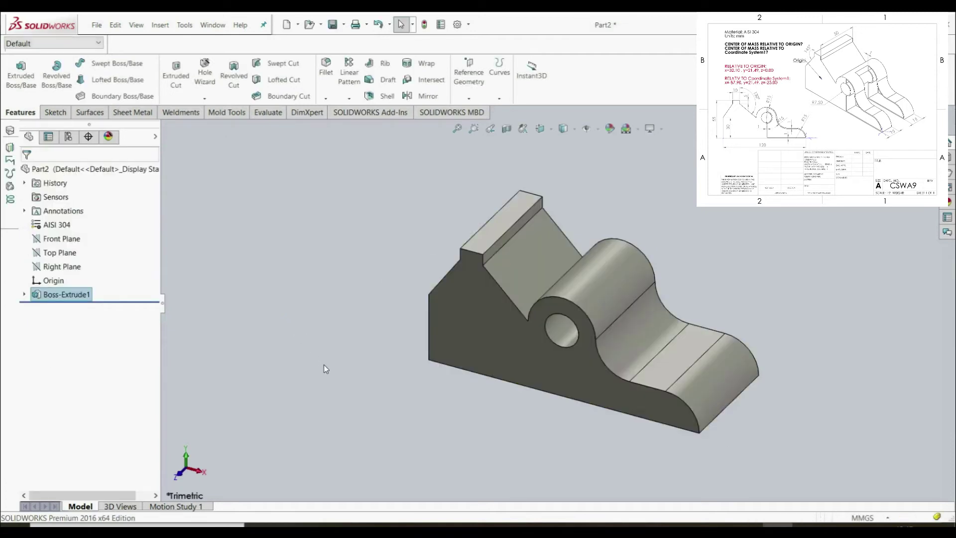
Step: Start a sketch on the raised tab's top face and draw a corner rectangle about 60 mm long from the rounded toe's end edge into the cylindrical boss
scroll(426, 375, up, 3)
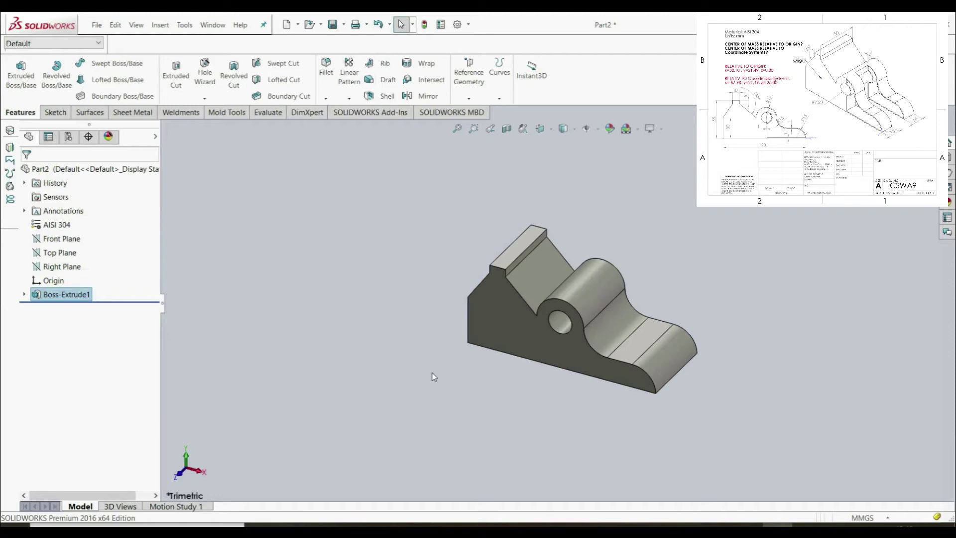
click(529, 243)
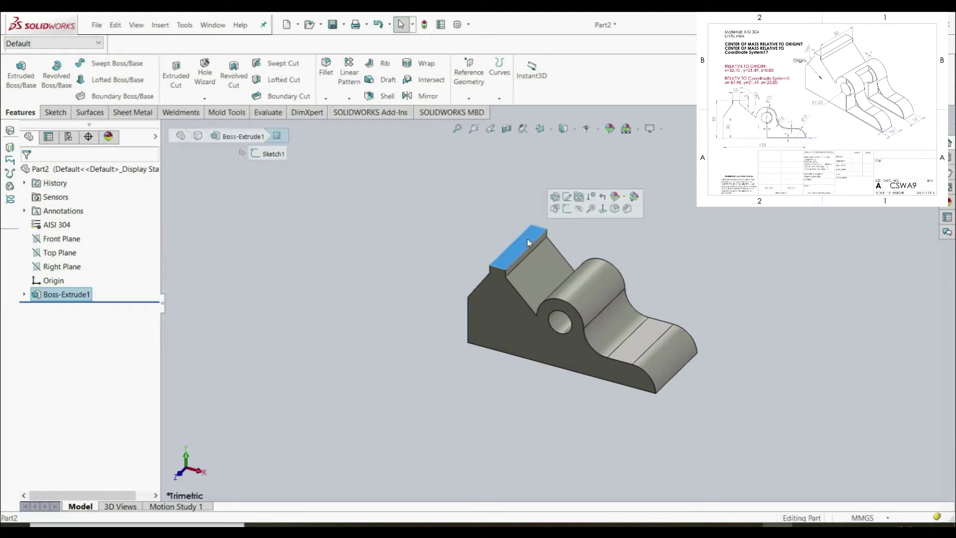
click(54, 113)
click(15, 69)
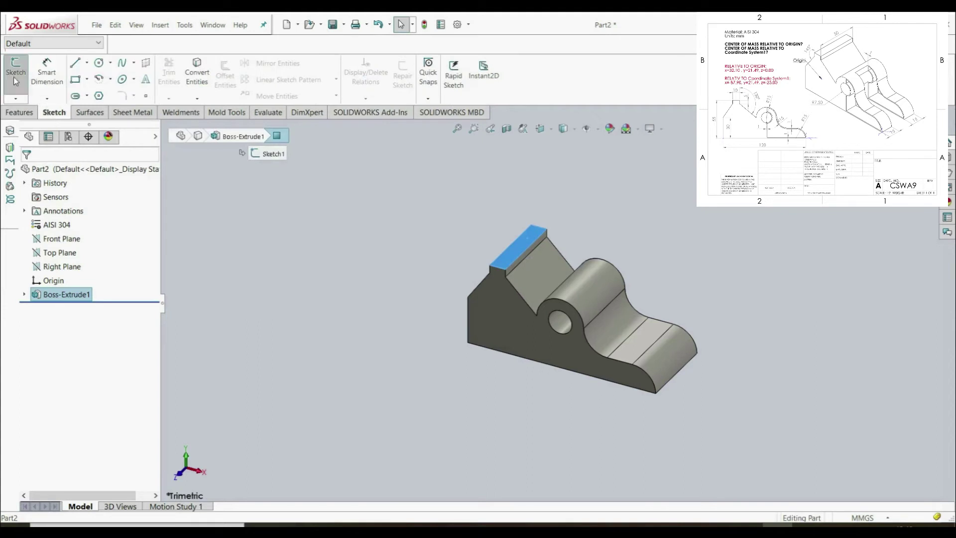
click(551, 131)
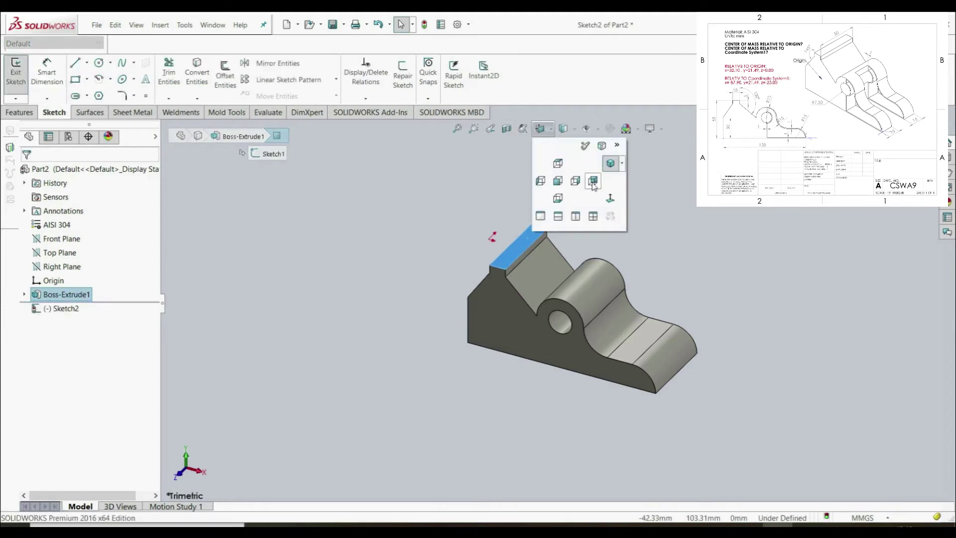
click(609, 199)
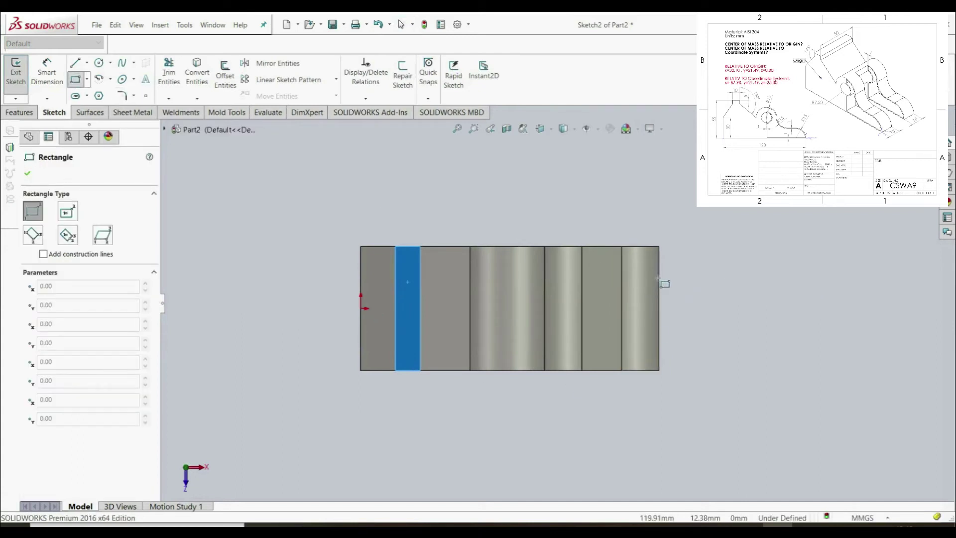
click(659, 278)
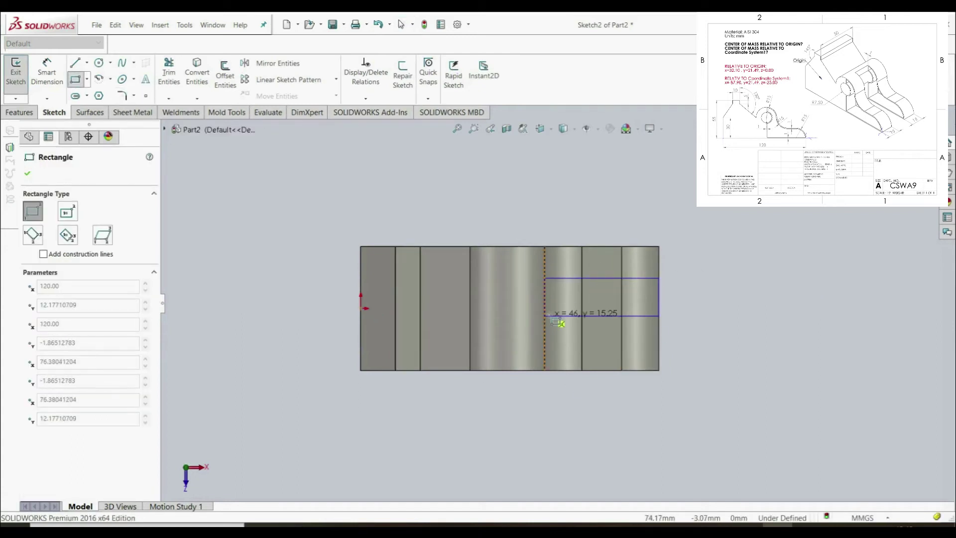
click(512, 329)
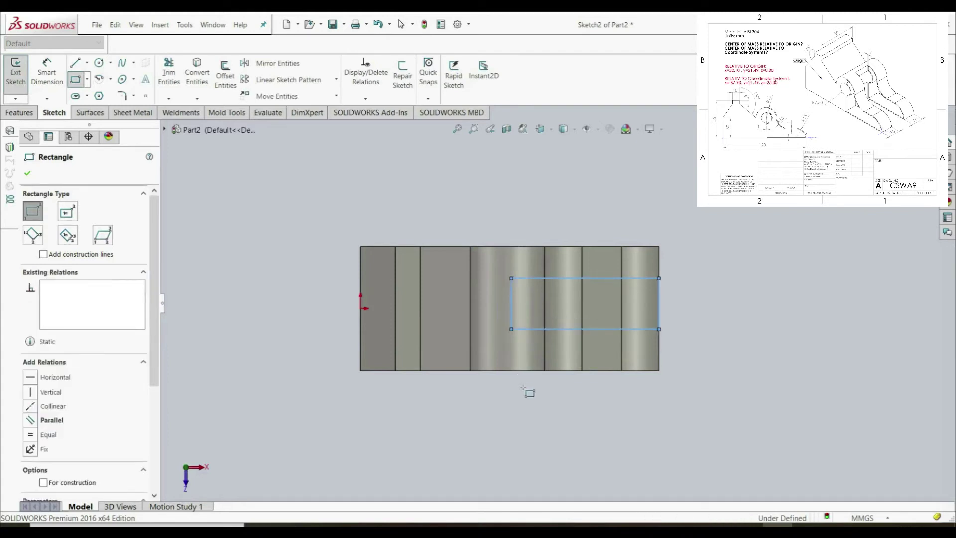
key(Escape)
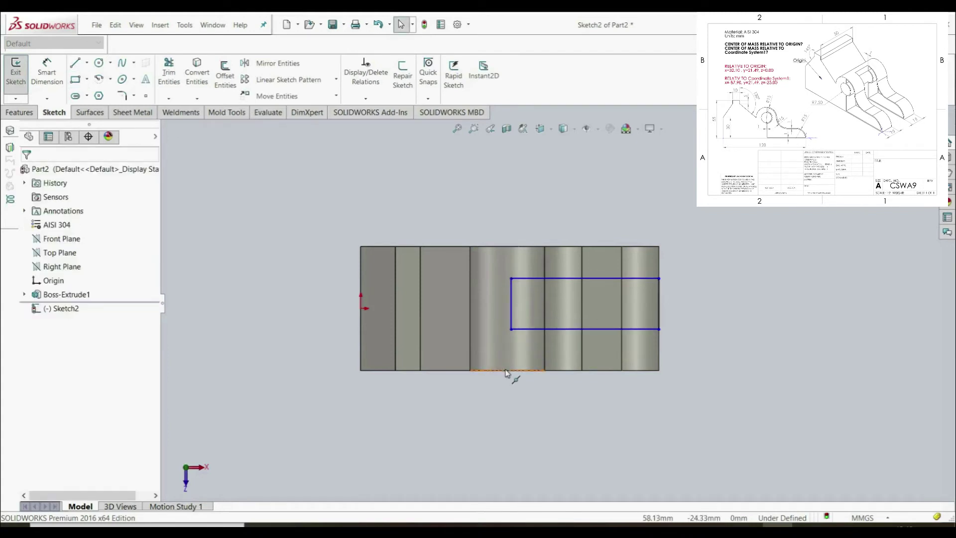
Step: Add a vertical relation between the rectangle's inner front corner and the midpoint of the cylindrical boss's front edge
click(507, 372)
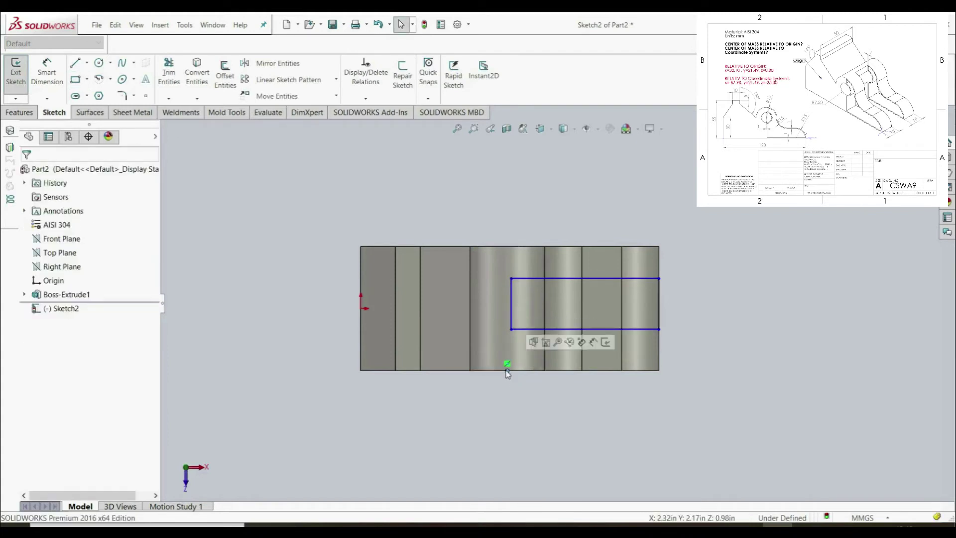
click(511, 330)
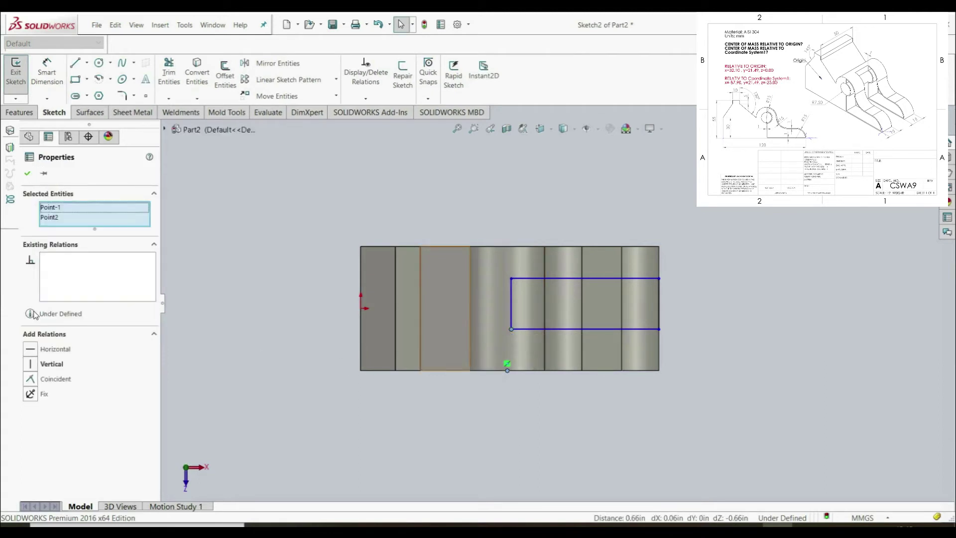
click(30, 364)
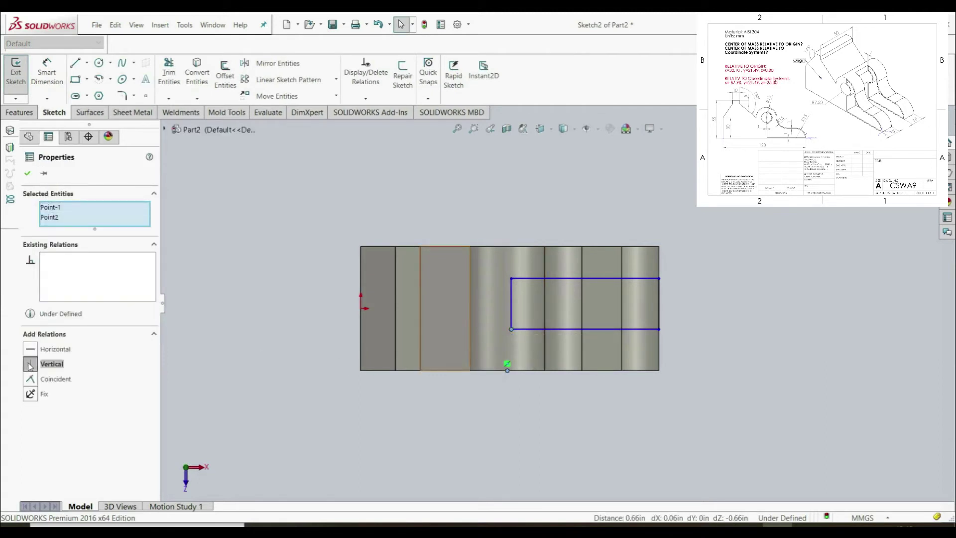
click(31, 173)
Step: Dimension the distance from the rectangle's front long side to the part's front edge as 15 mm
click(46, 75)
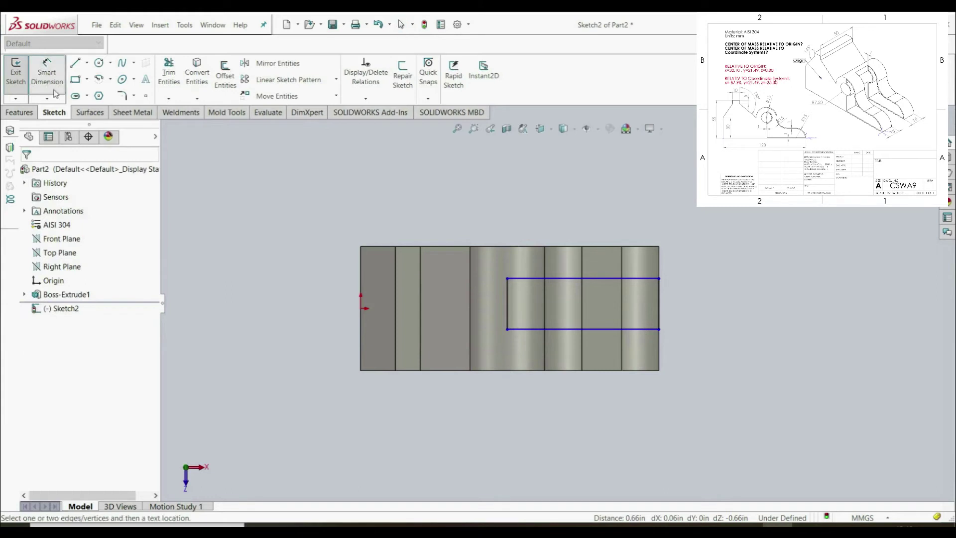
click(612, 331)
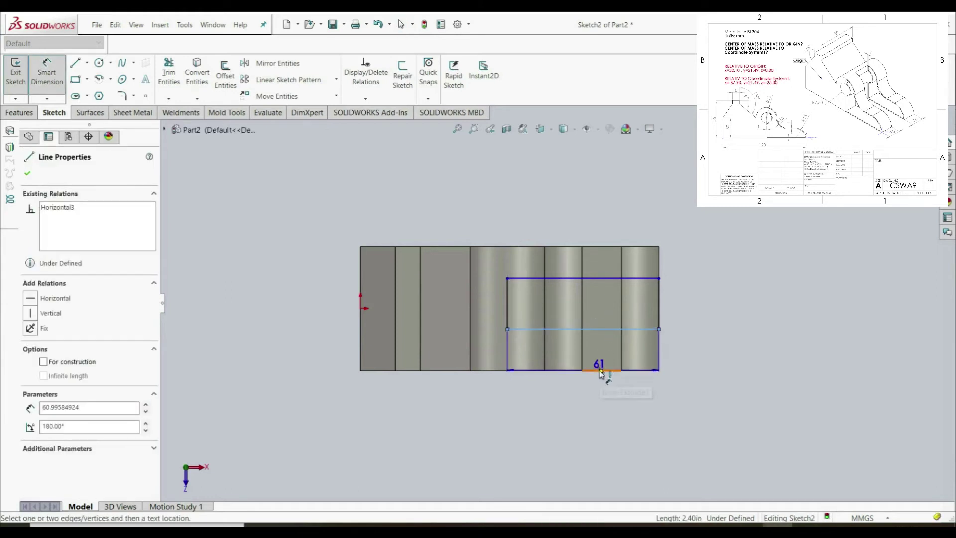
click(657, 370)
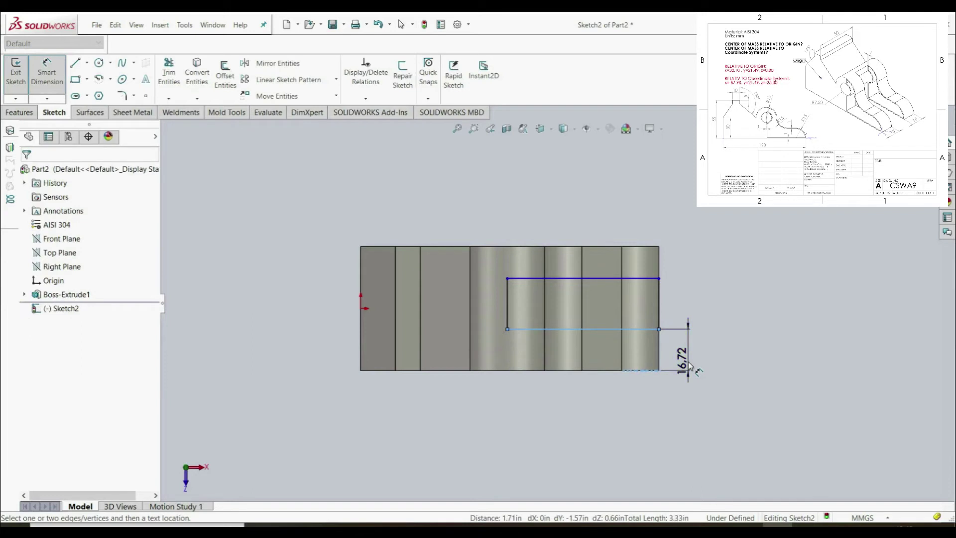
click(689, 369)
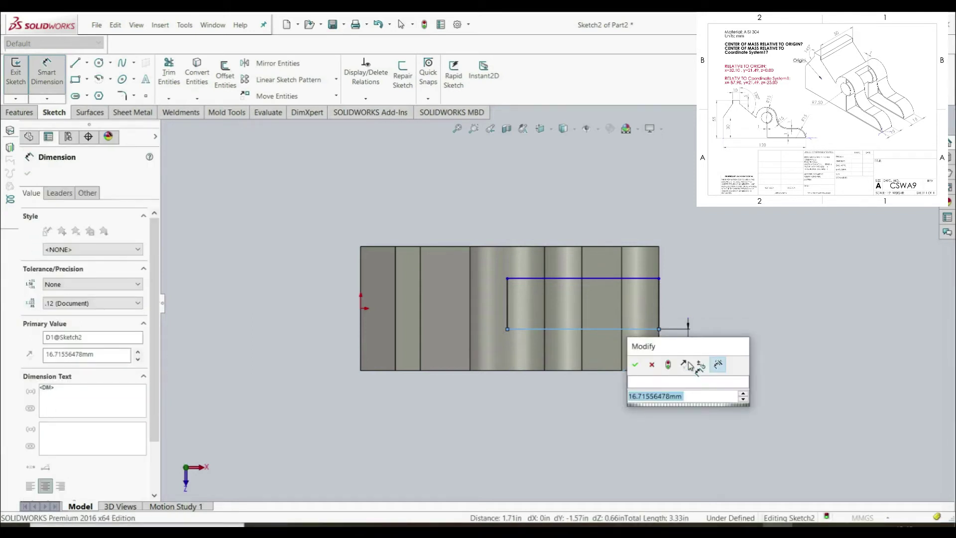
text(15)
key(Return)
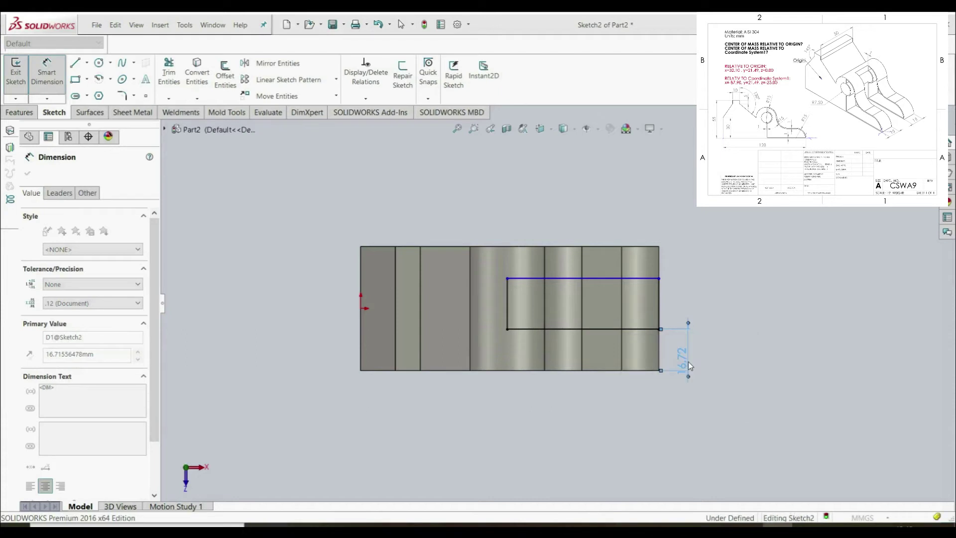
Step: Dimension the distance from the rectangle's rear long side to the part's back edge as 15 mm and finish dimensioning
click(637, 244)
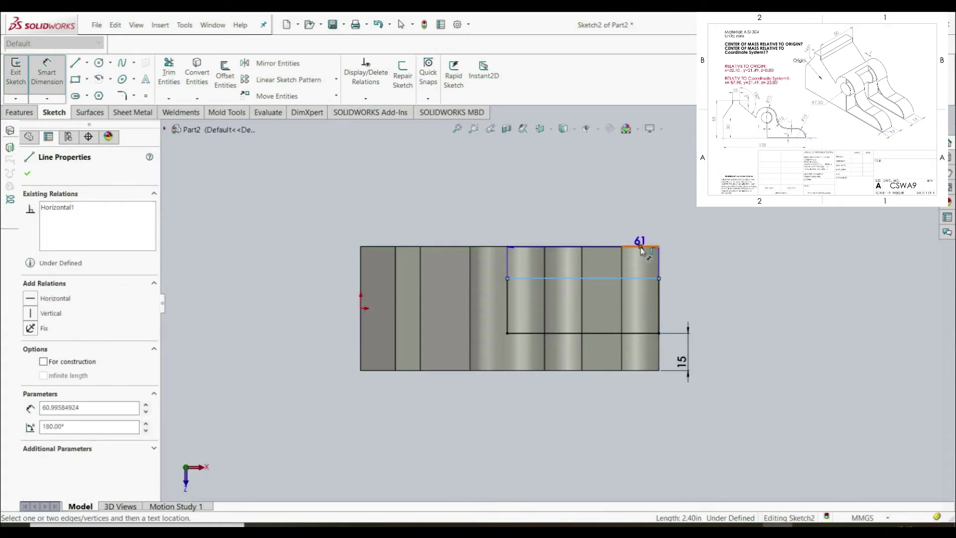
click(635, 246)
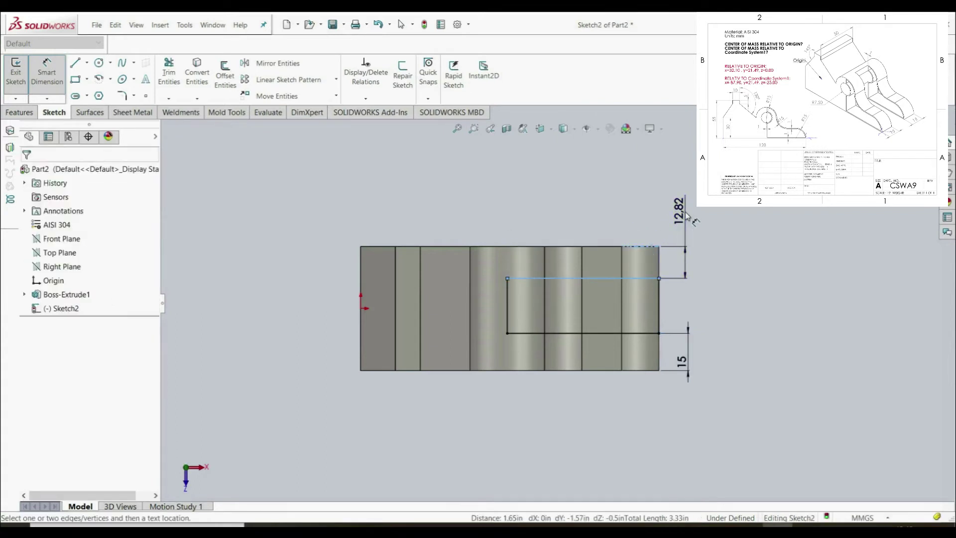
click(686, 217)
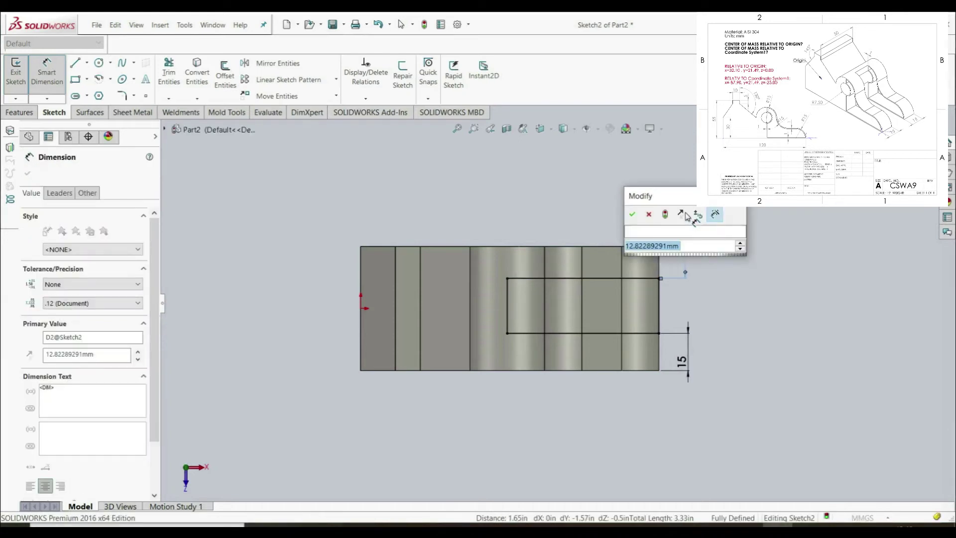
key(Return)
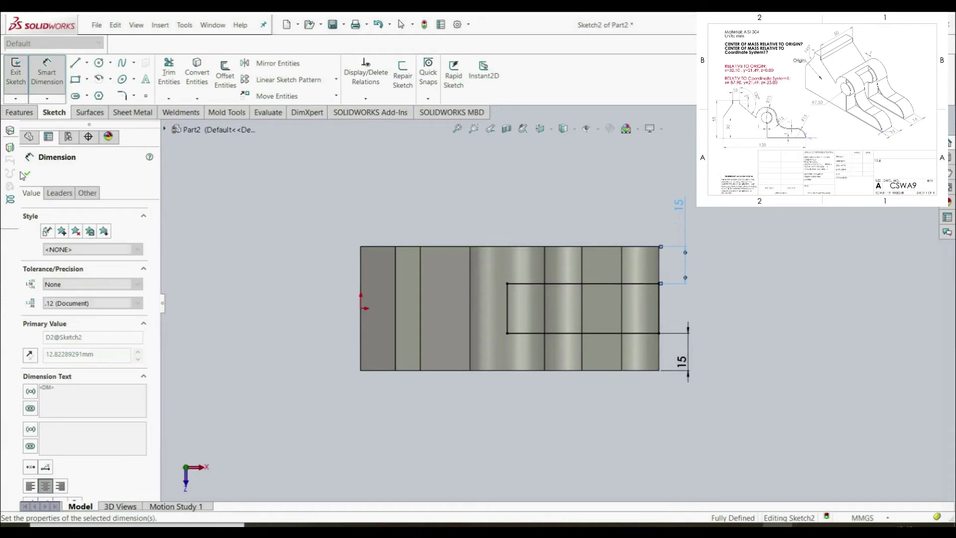
click(27, 176)
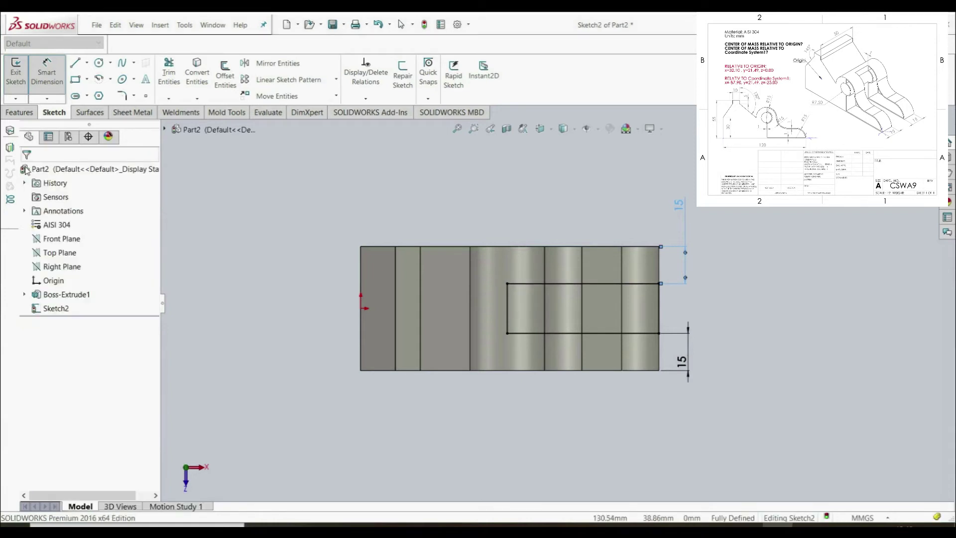
Step: Cut-extrude the dimensioned rectangle Through All to open the central slot through the boss and toe
click(18, 112)
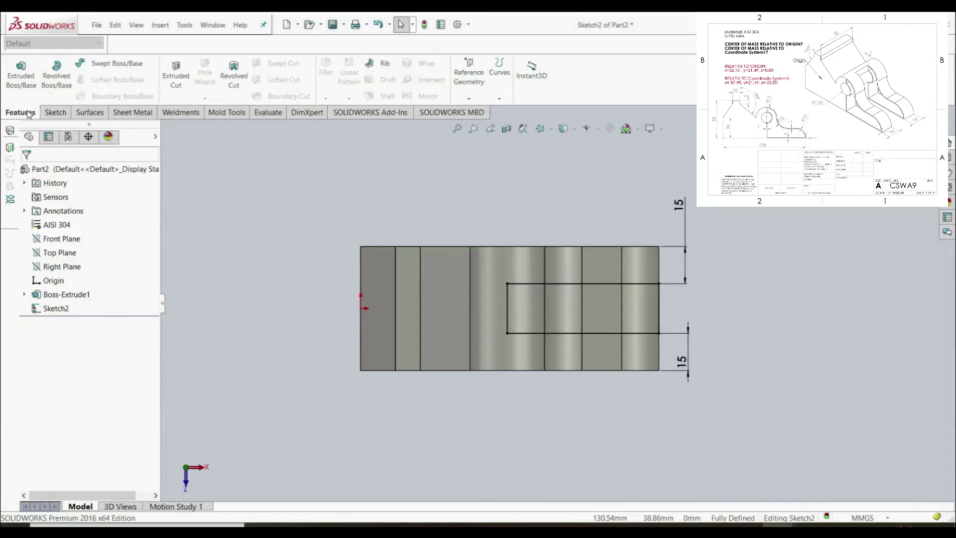
click(178, 77)
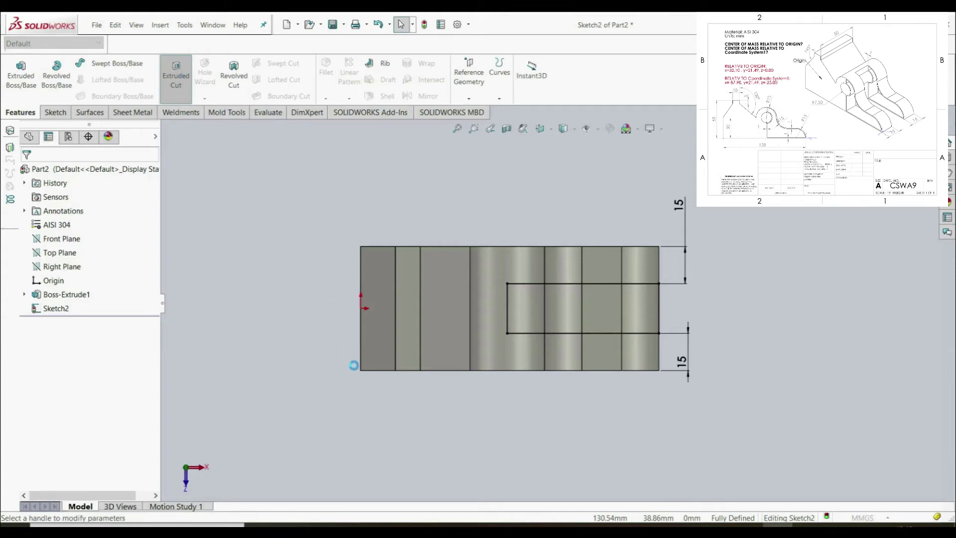
middle_drag(322, 329, 327, 149)
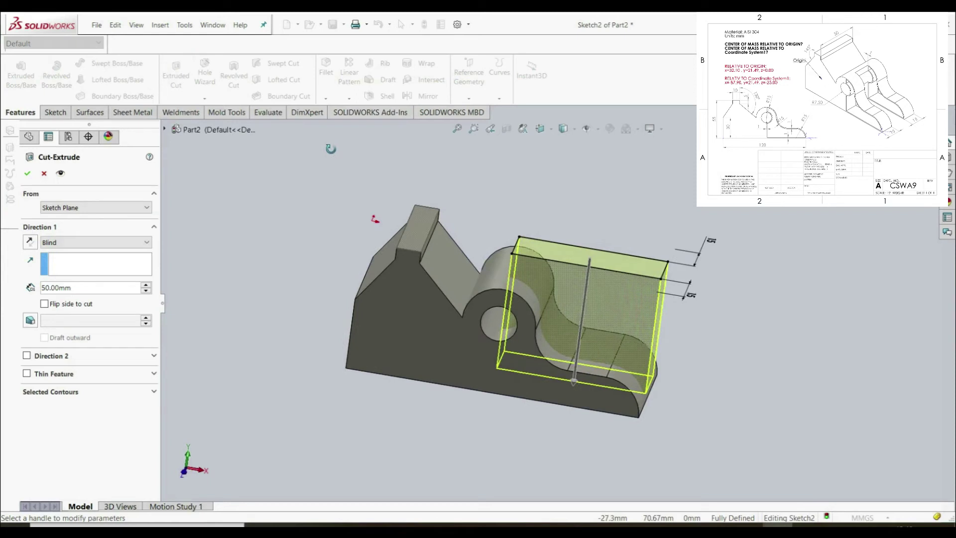
click(90, 242)
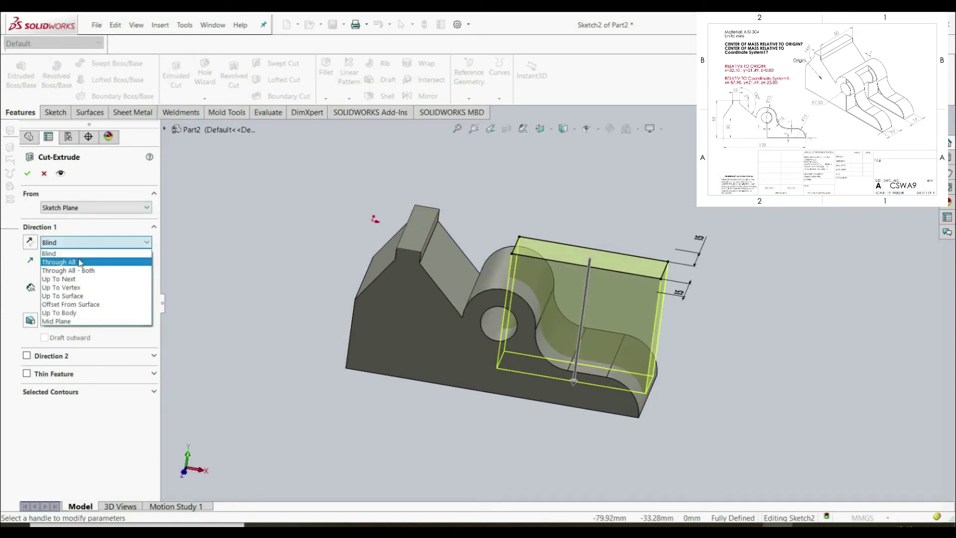
click(81, 258)
click(27, 174)
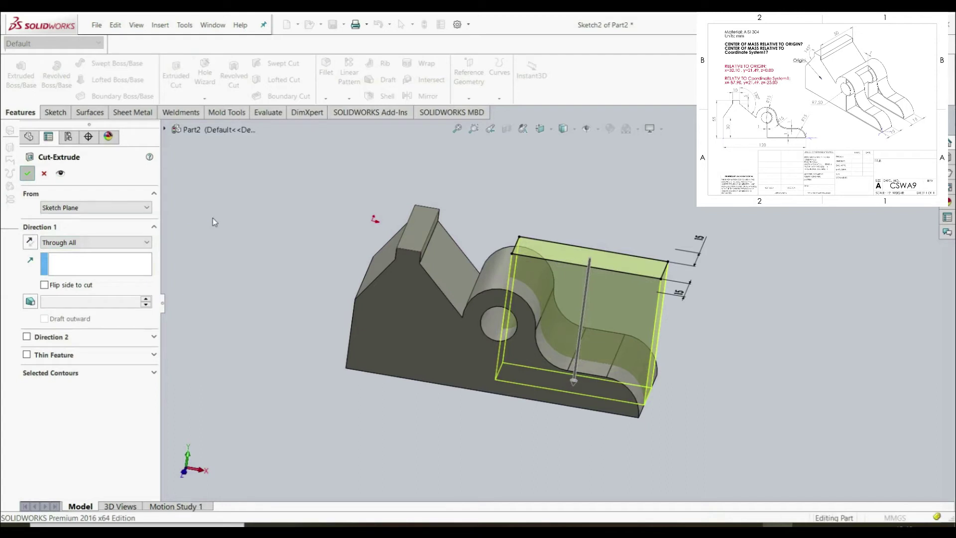
Step: Start a sketch on the part's front side face and orient the view normal to it
middle_drag(292, 285, 367, 316)
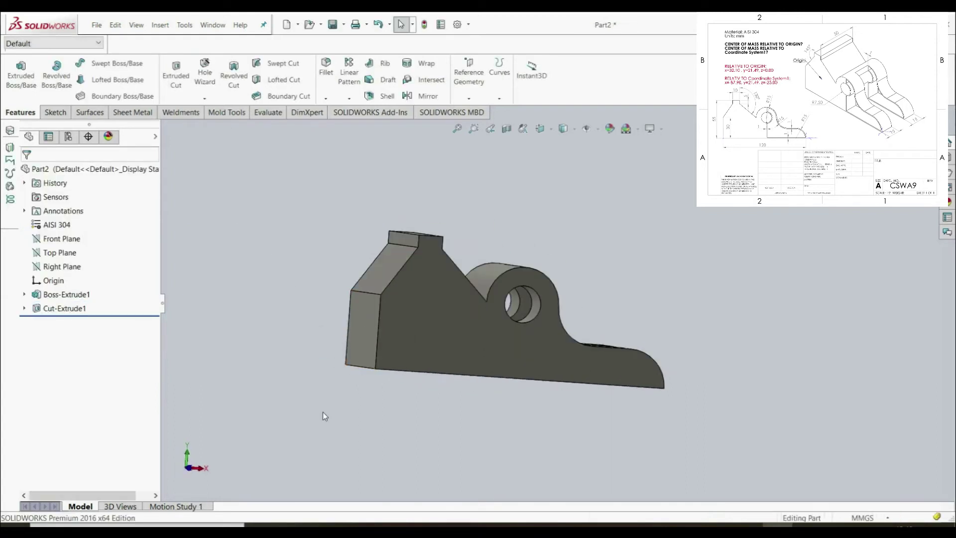
middle_drag(286, 380, 259, 384)
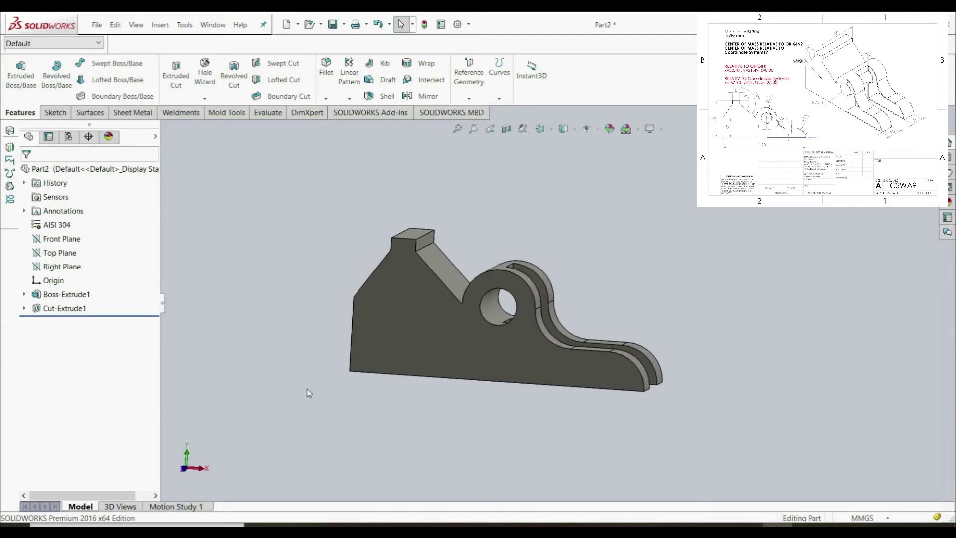
click(447, 344)
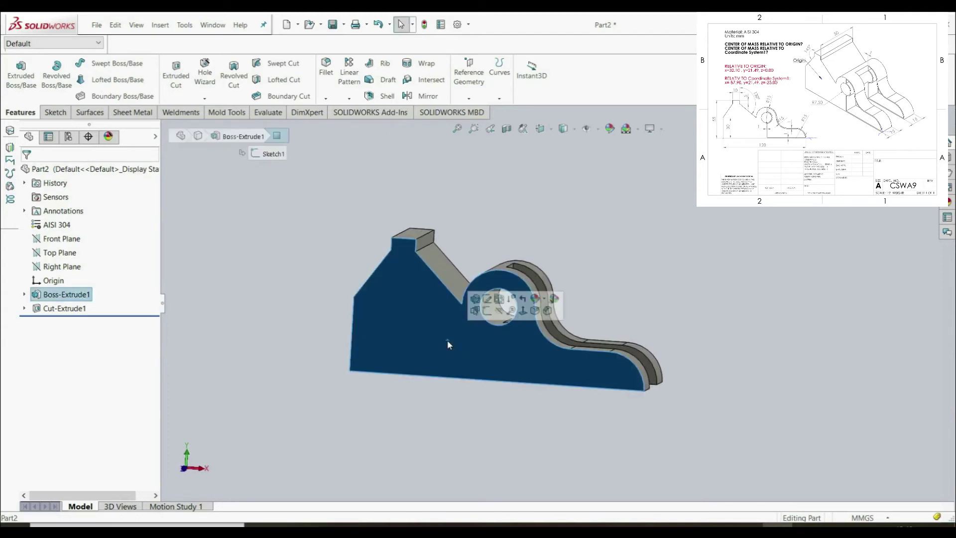
click(54, 112)
click(15, 70)
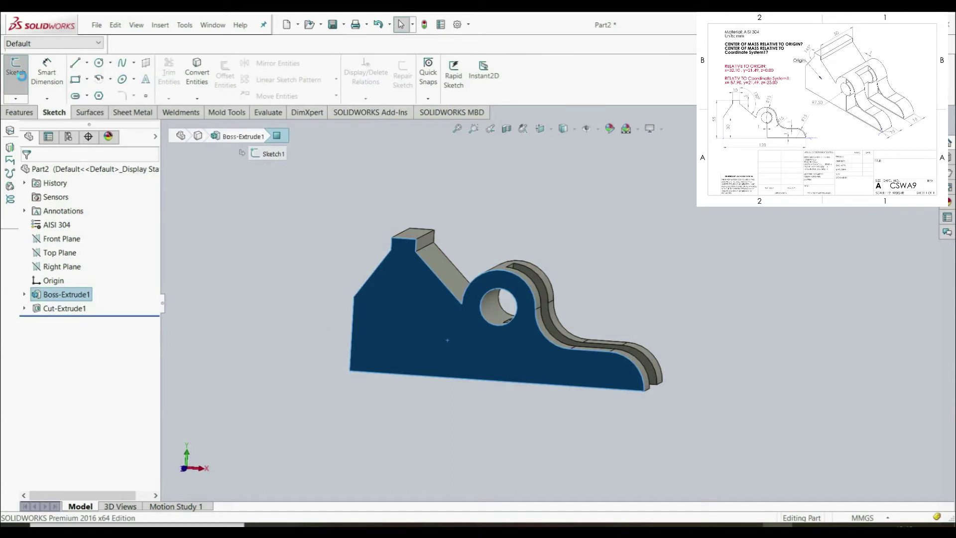
click(550, 129)
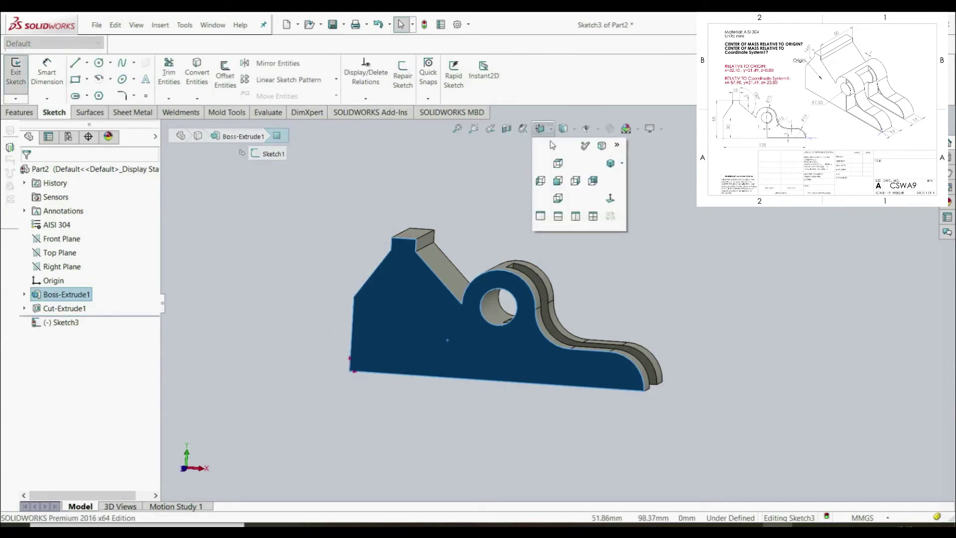
click(610, 198)
click(747, 304)
scroll(714, 330, down, 2)
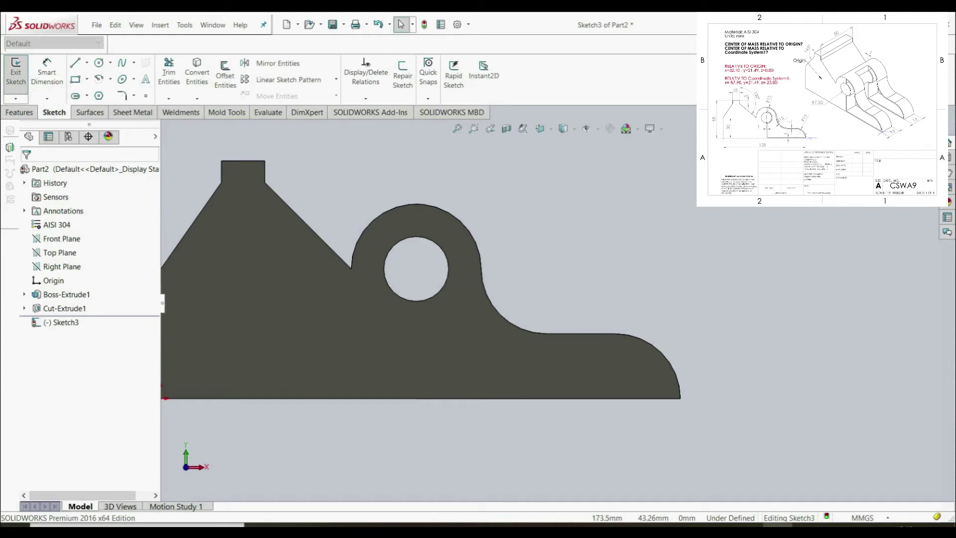
scroll(623, 262, up, 3)
scroll(593, 251, down, 2)
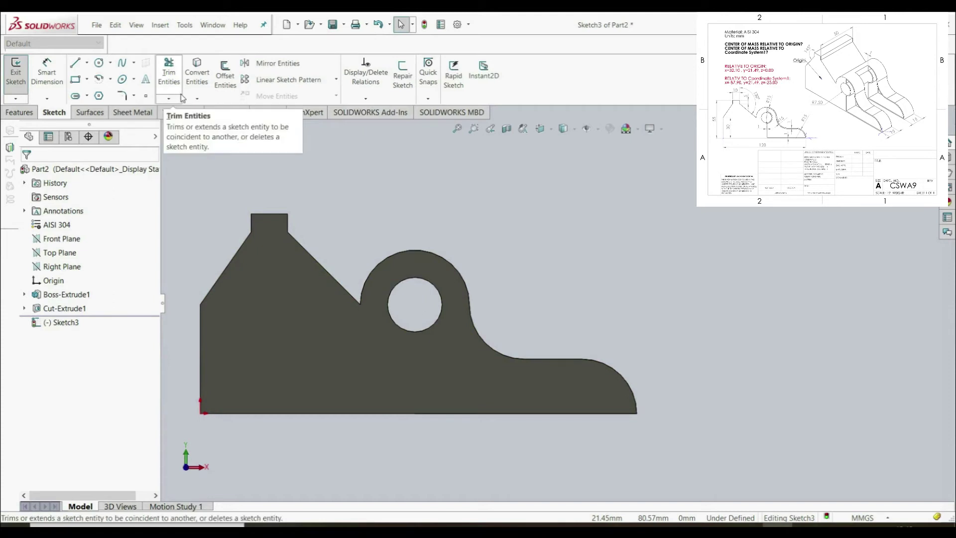
Step: Offset the boss arc, concave arc, flat toe edge, toe arc and bottom edge 1 mm inward, with the direction reversed
click(225, 75)
click(428, 255)
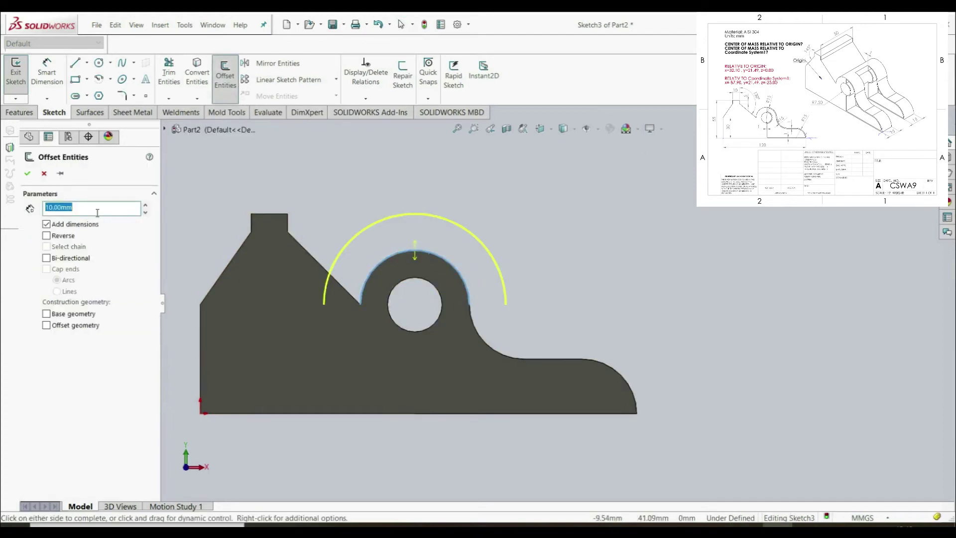
text(1)
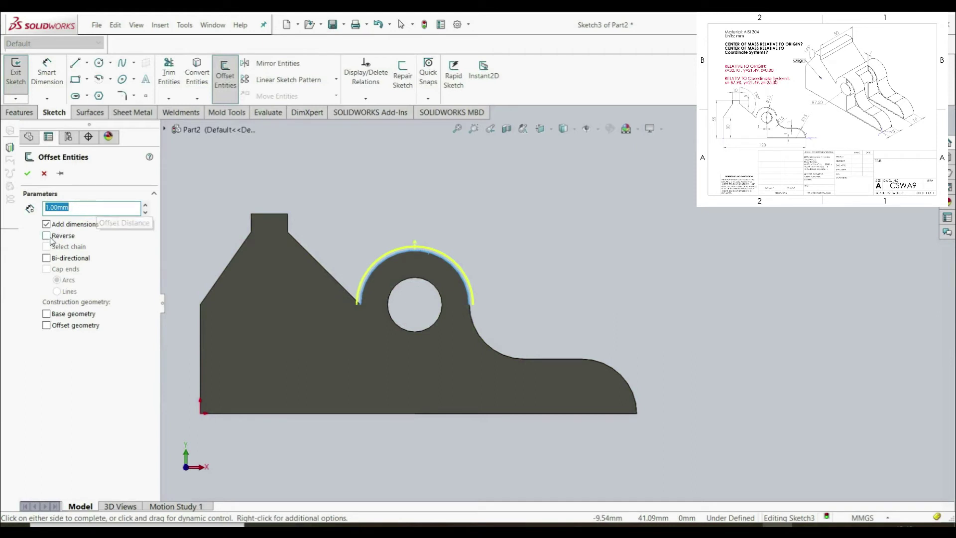
click(46, 236)
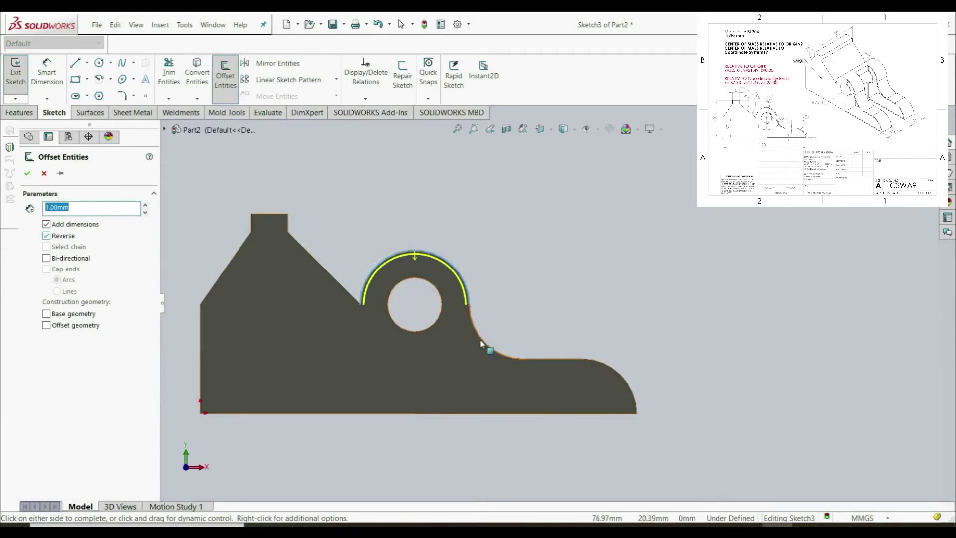
click(491, 352)
click(550, 360)
click(618, 373)
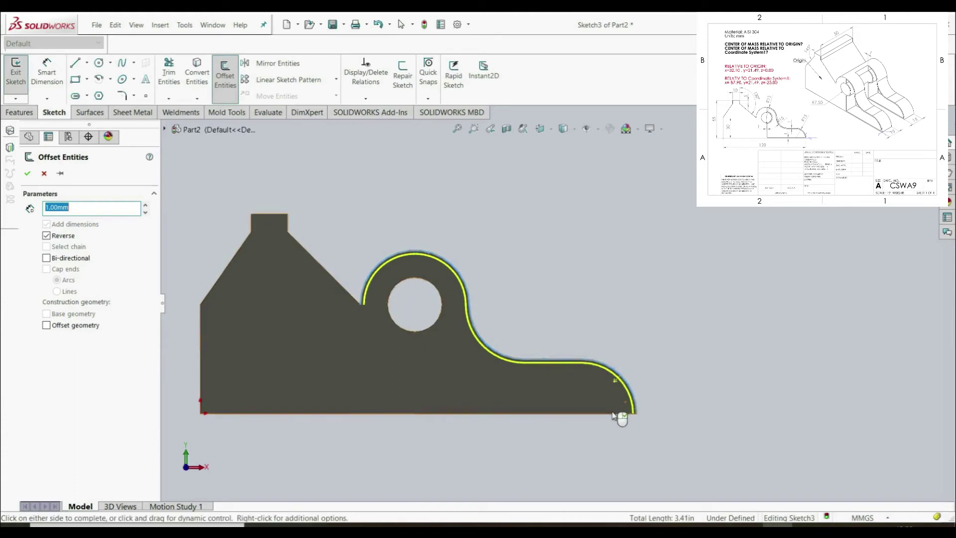
click(590, 415)
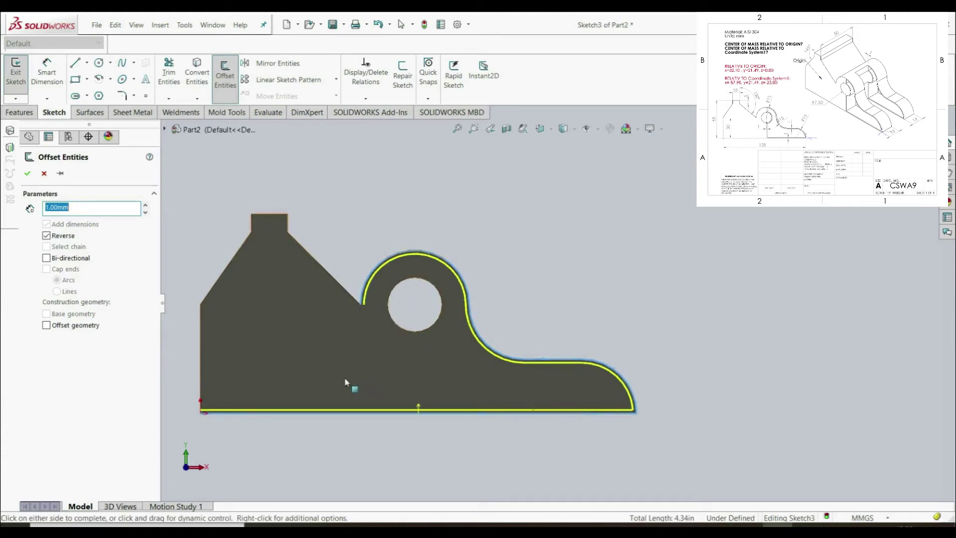
click(28, 175)
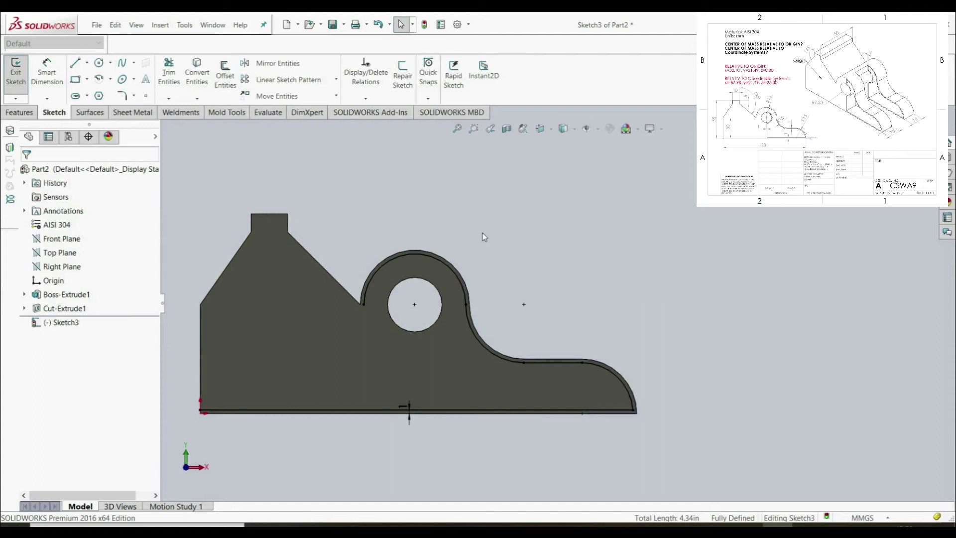
Step: Draw a vertical centerline from the top of the offset boss arc through the hole's center to the offset bottom line
scroll(451, 343, down, 2)
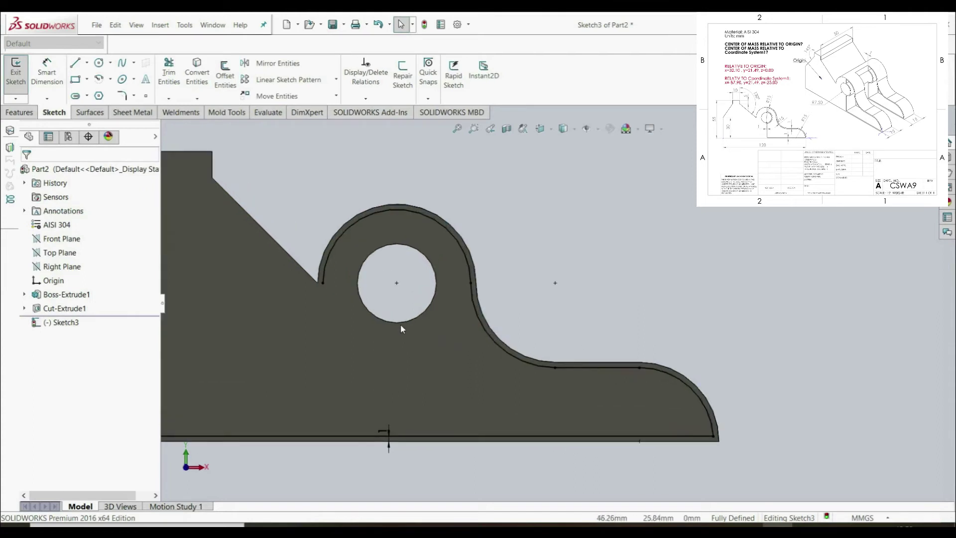
click(86, 64)
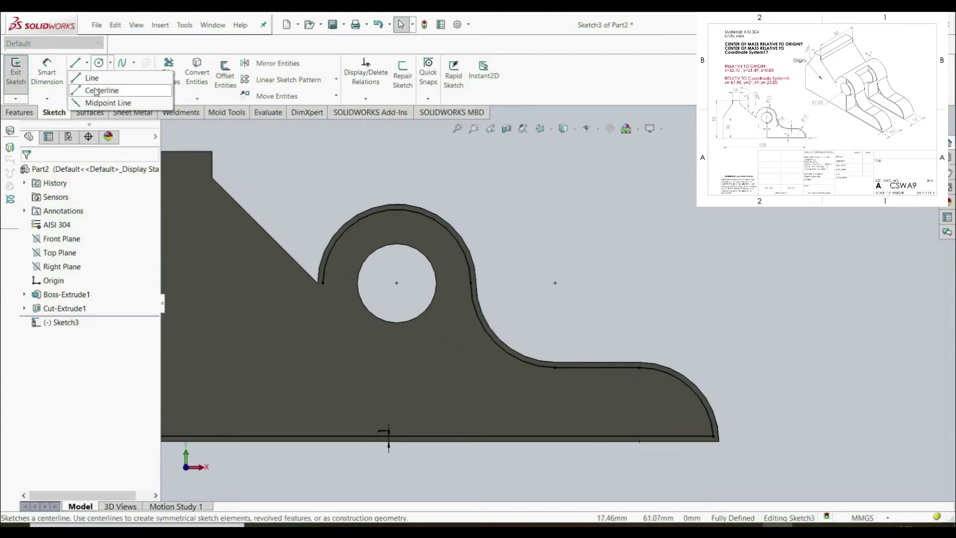
click(95, 89)
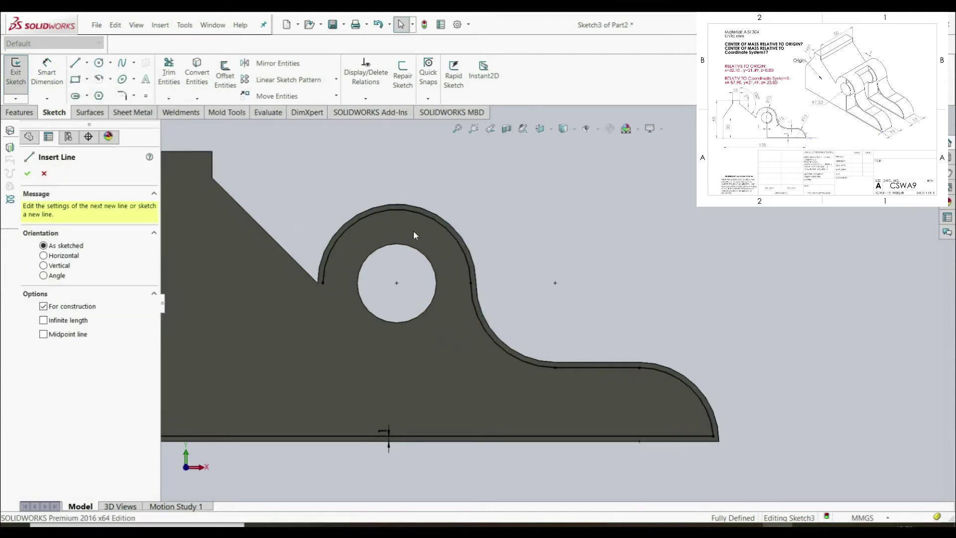
click(397, 209)
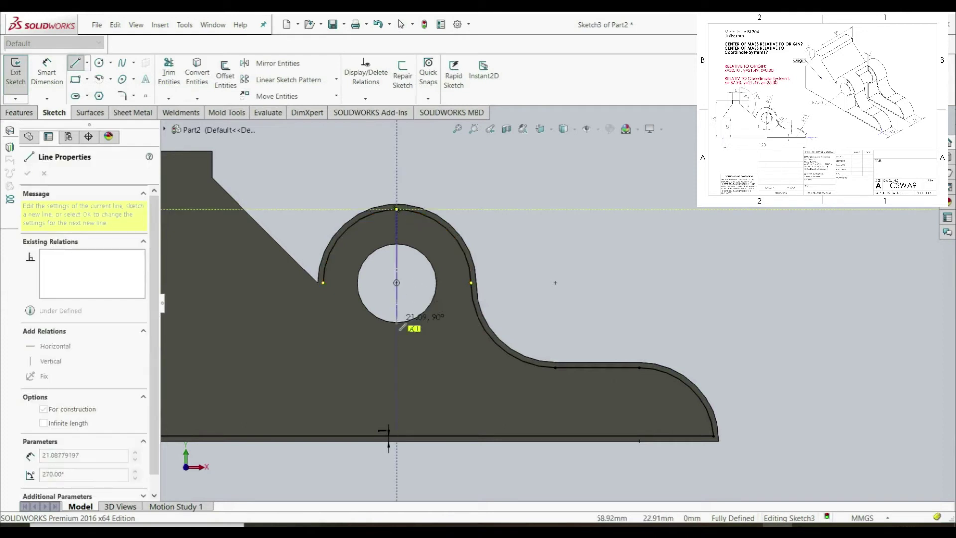
click(397, 437)
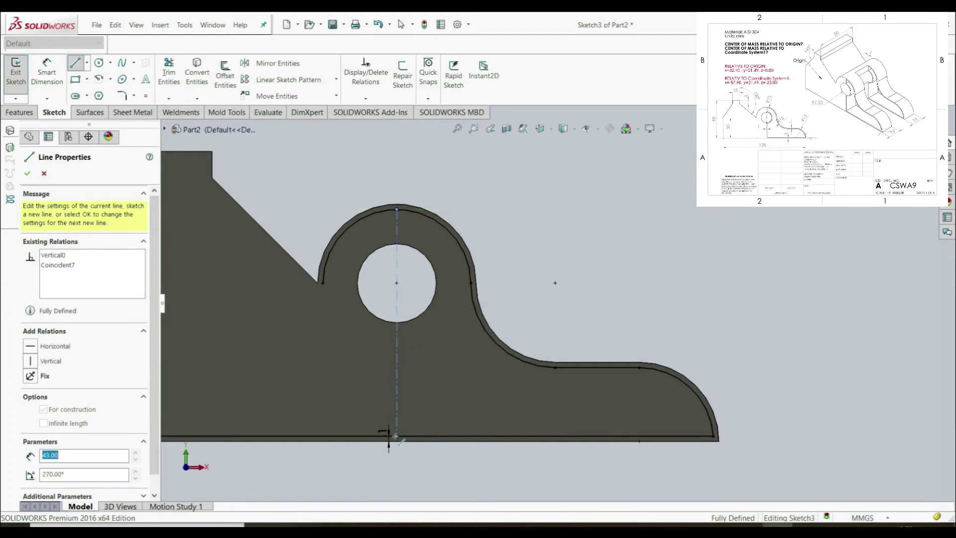
key(Escape)
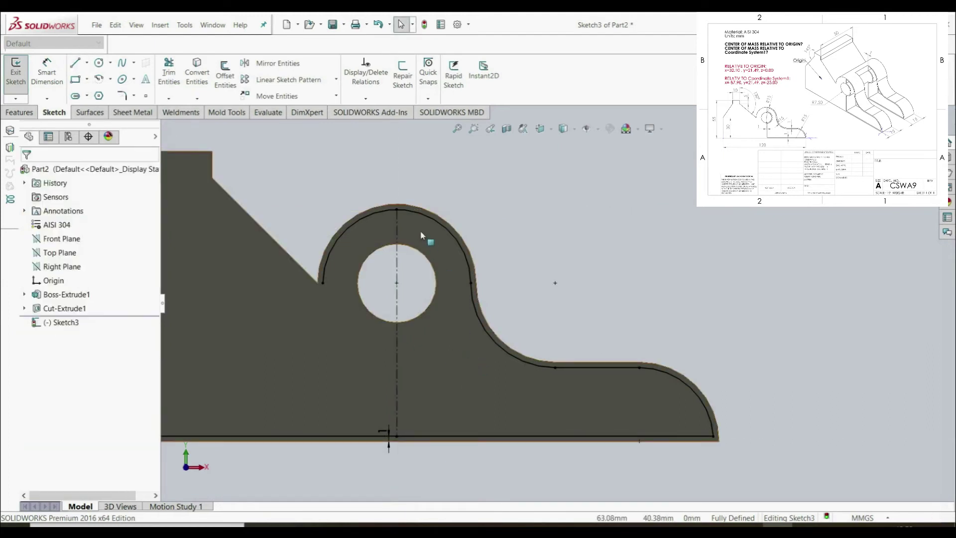
Step: Offset the vertical centerline 1 mm toward the toe using the reversed direction
scroll(420, 235, down, 4)
scroll(496, 273, up, 3)
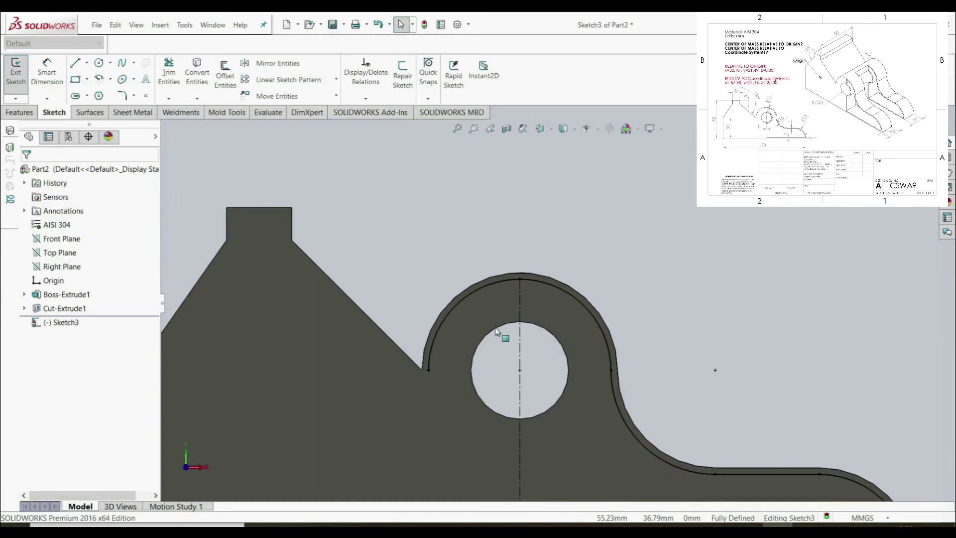
scroll(609, 406, up, 3)
scroll(617, 399, down, 4)
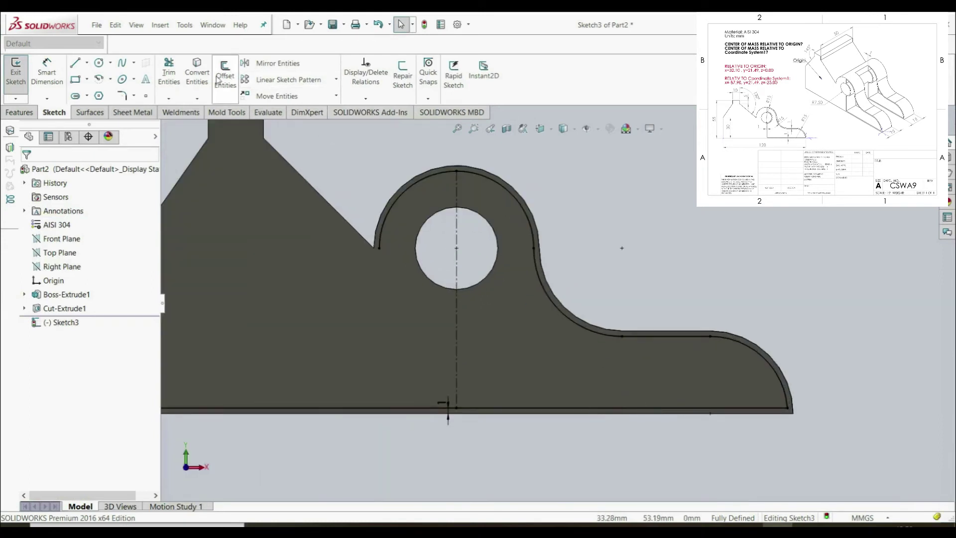
click(222, 80)
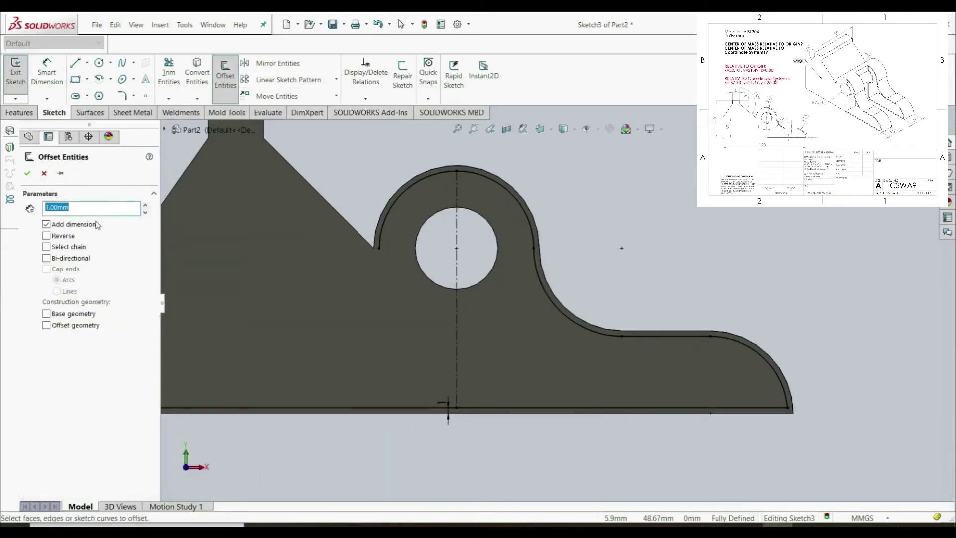
click(456, 308)
click(47, 235)
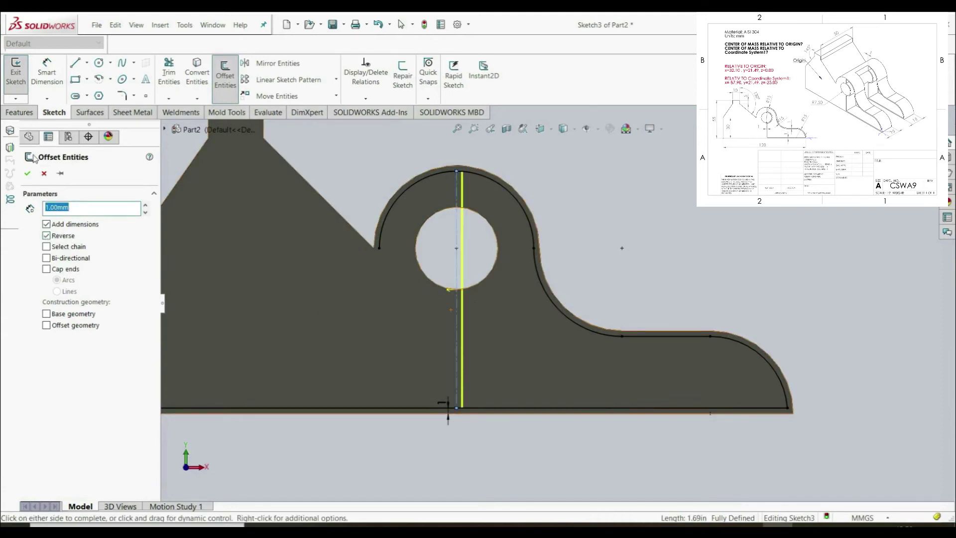
click(28, 173)
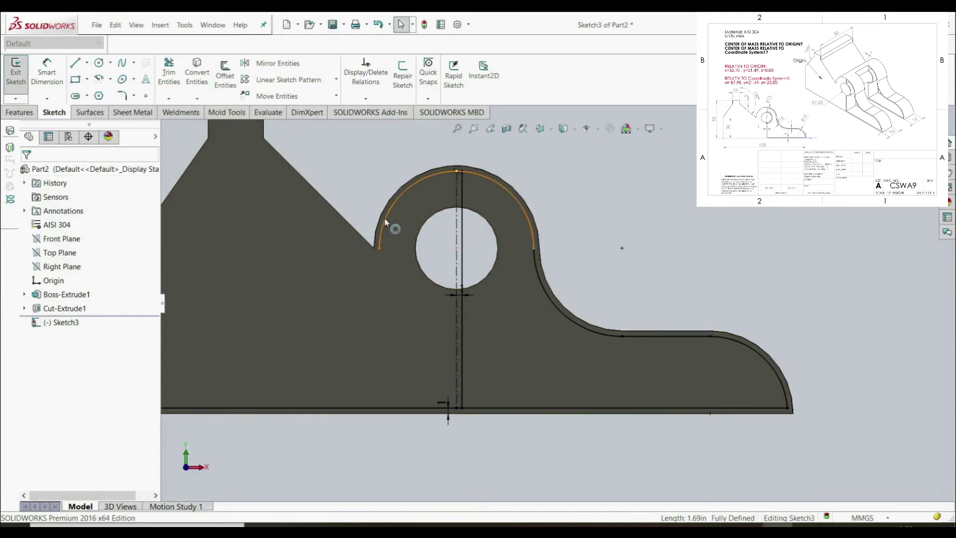
Step: Trim away the heel-side portions of the offset boss arc and the offset bottom line beyond the vertical centerline
click(168, 74)
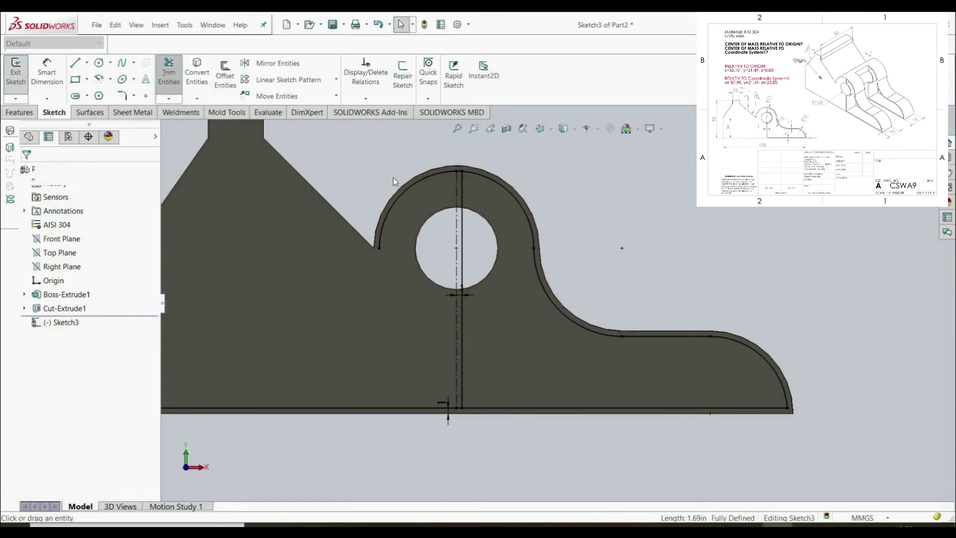
click(419, 185)
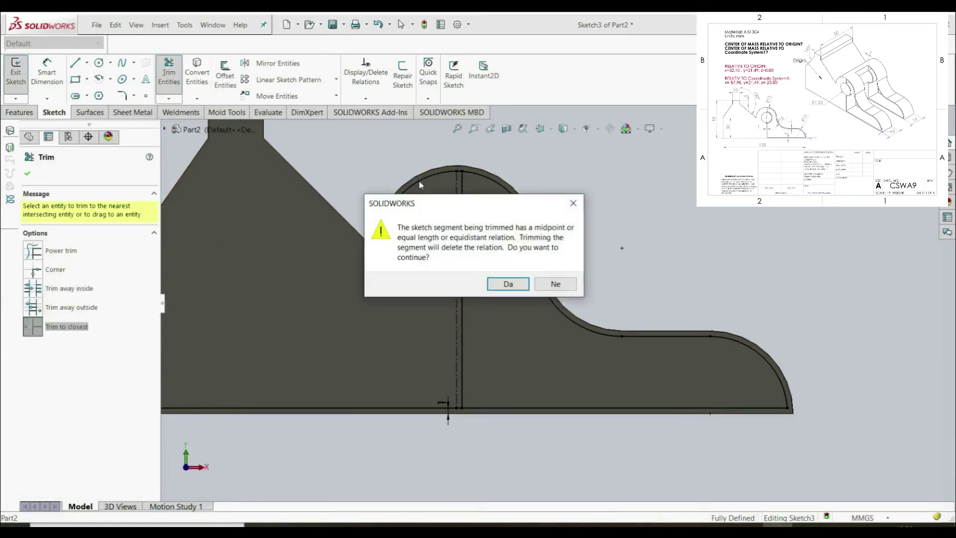
click(508, 284)
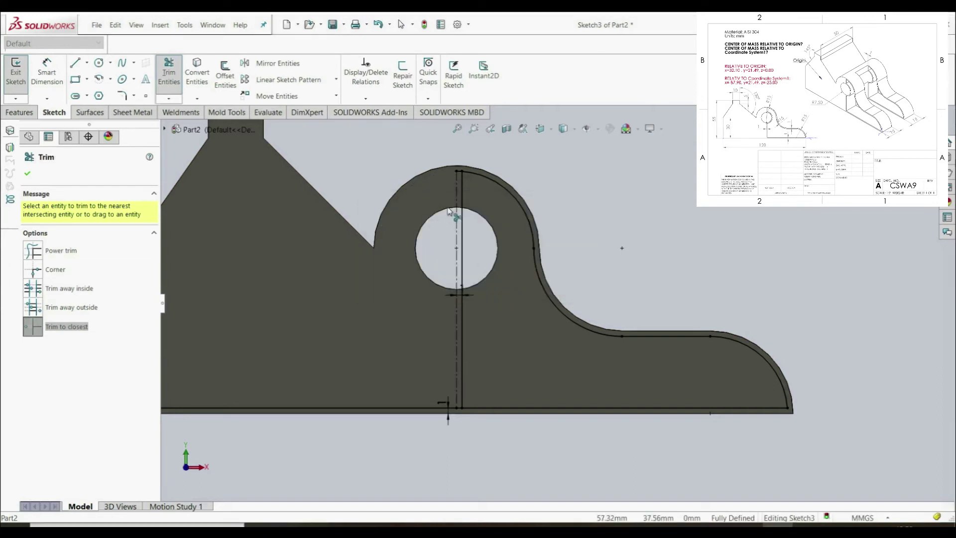
click(421, 410)
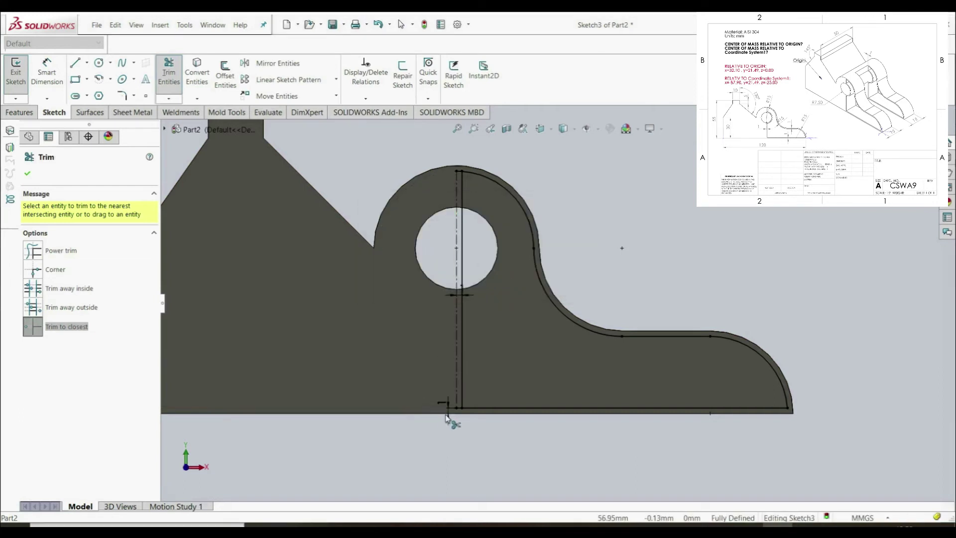
Step: Trim the short leftover segments between the centerline and the offset vertical line at both ends of the profile
scroll(447, 418, down, 8)
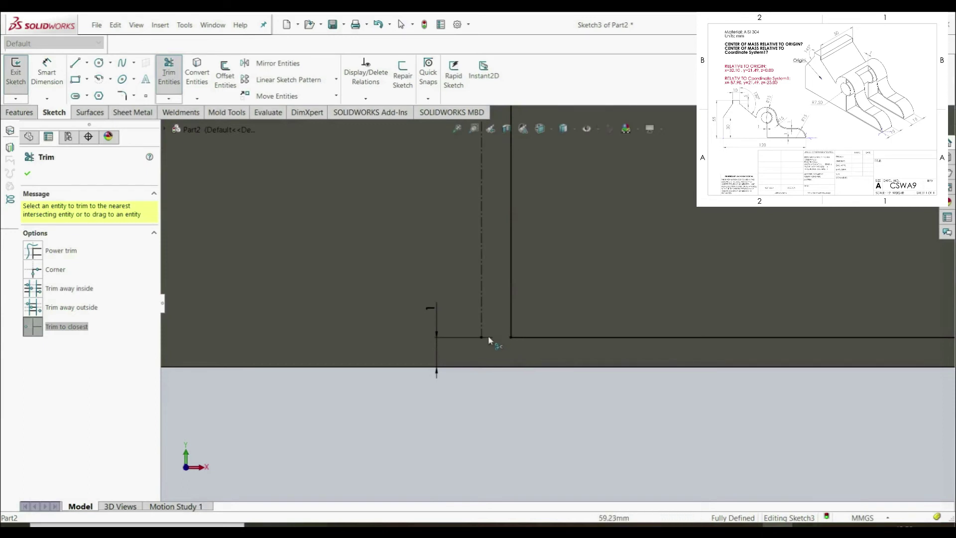
scroll(523, 359, up, 6)
scroll(550, 169, down, 8)
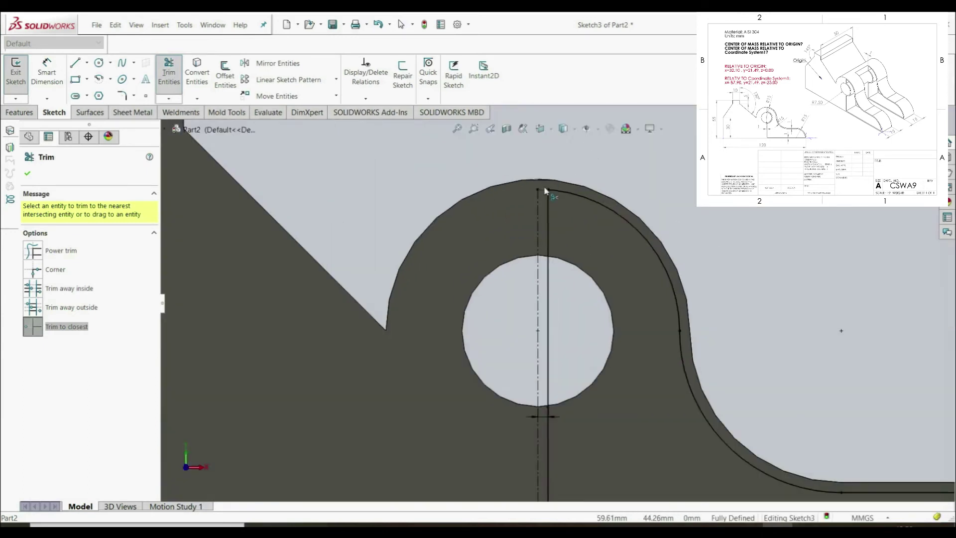
click(544, 222)
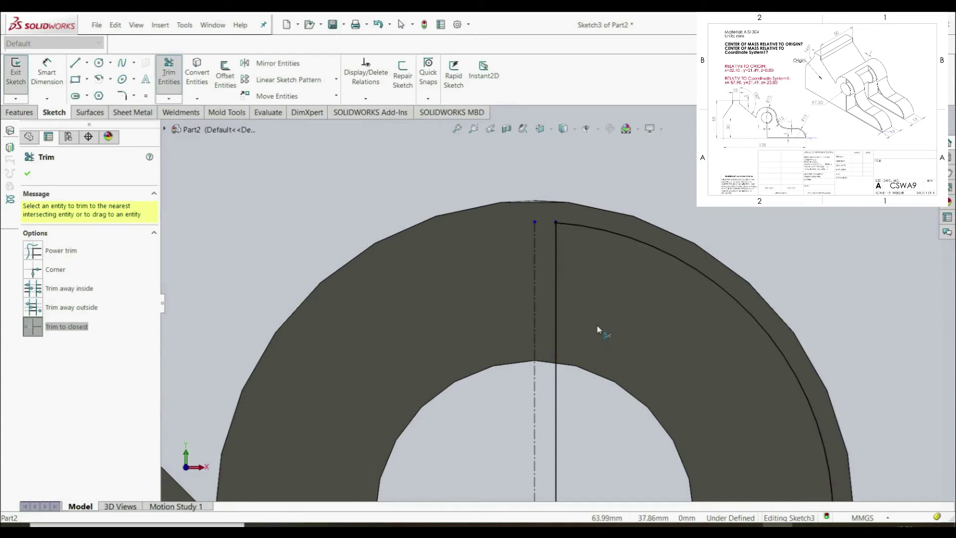
scroll(602, 331, up, 6)
scroll(598, 368, up, 5)
scroll(611, 381, down, 4)
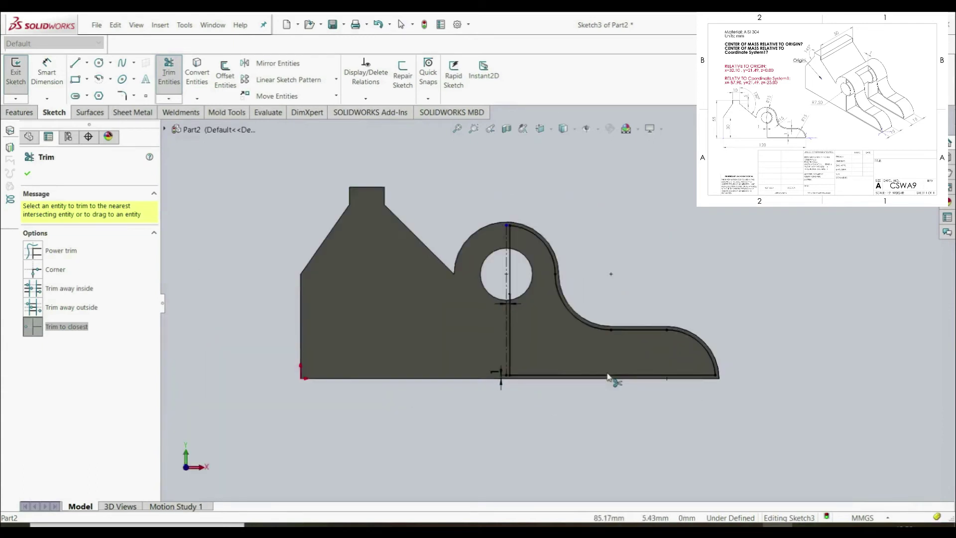
click(29, 174)
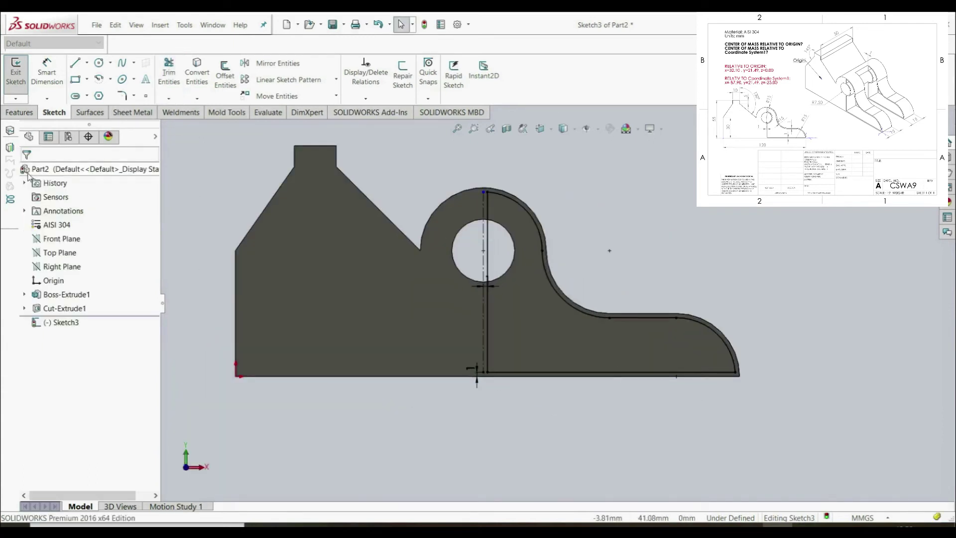
Step: Cut-extrude the enclosed inset region through both legs of the part
click(28, 114)
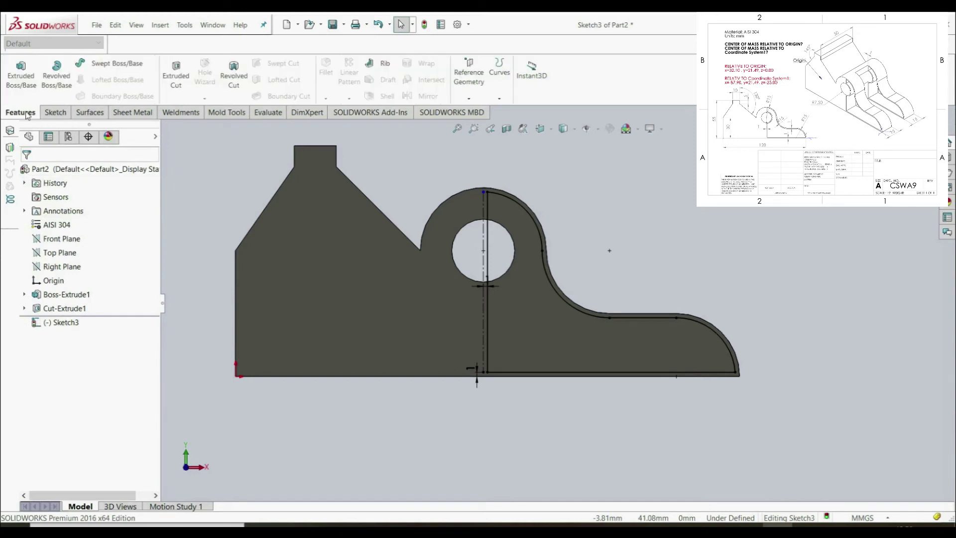
click(176, 77)
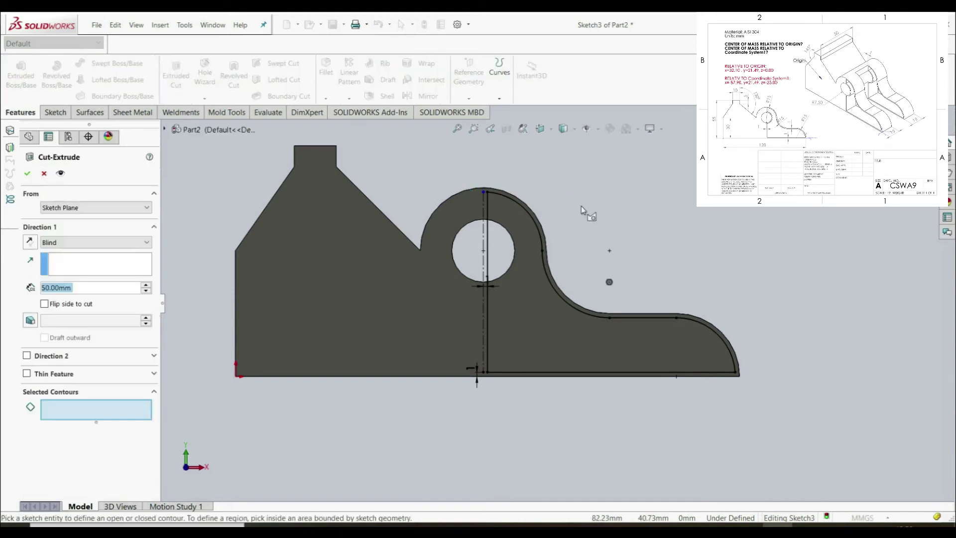
click(529, 245)
middle_drag(527, 243, 524, 248)
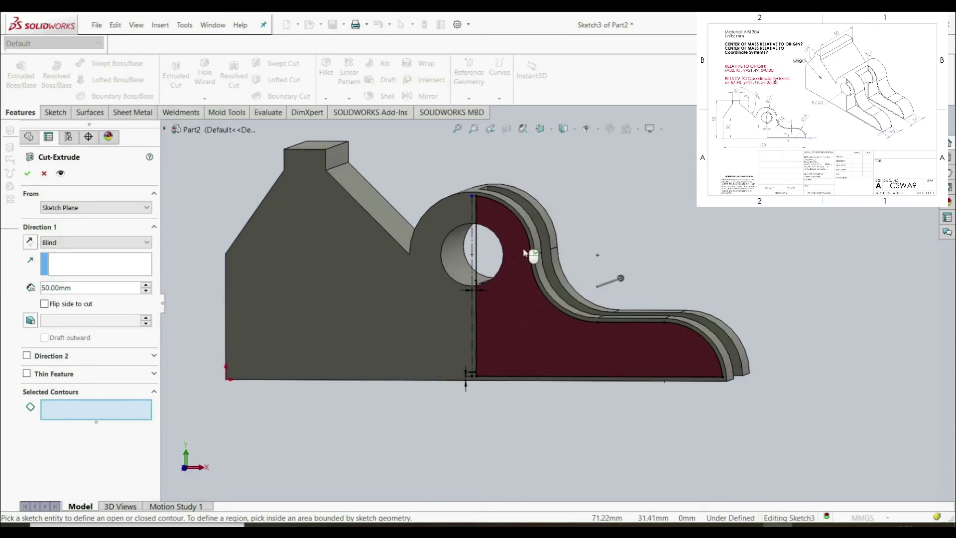
click(531, 350)
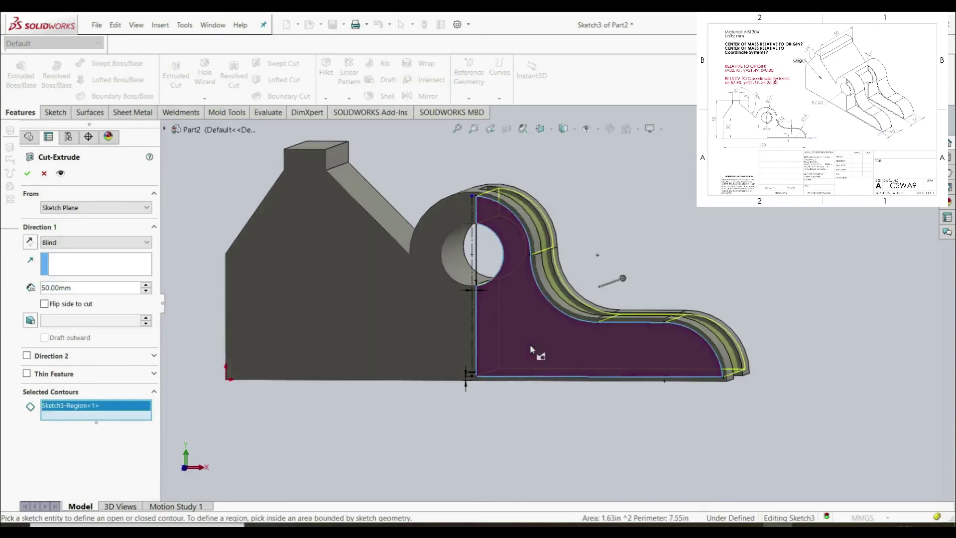
click(75, 243)
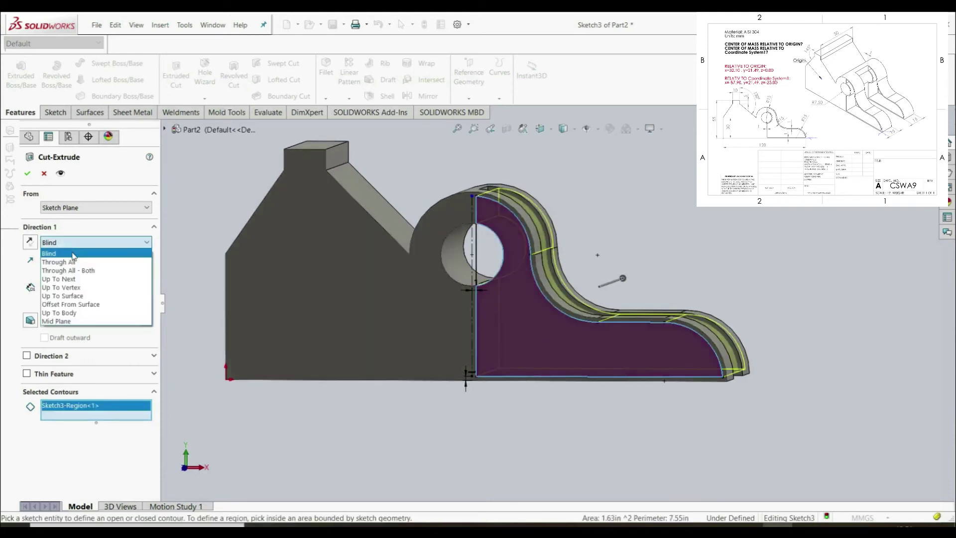
click(72, 258)
middle_drag(486, 313, 571, 289)
click(27, 173)
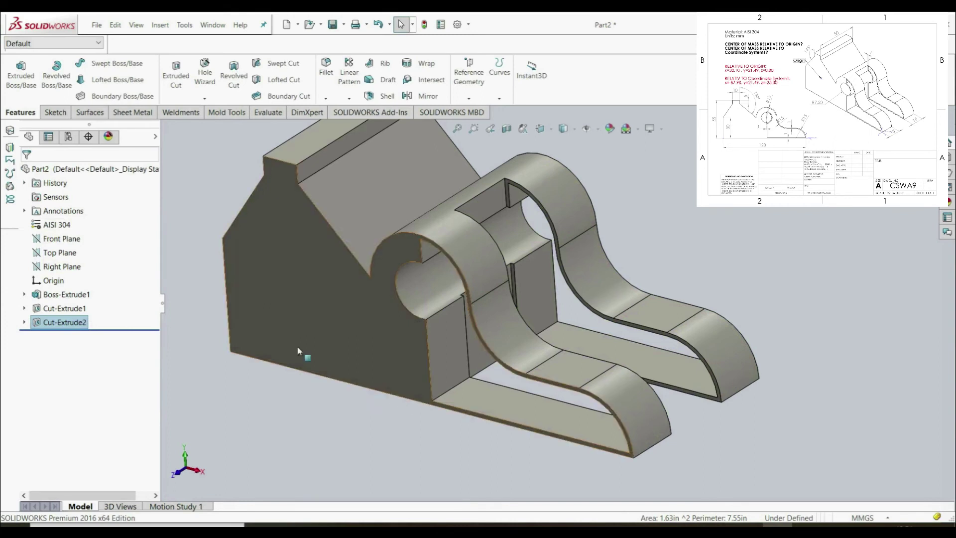
Step: Reopen the leg cut's profile sketch for editing and orient the view normal to it
click(25, 323)
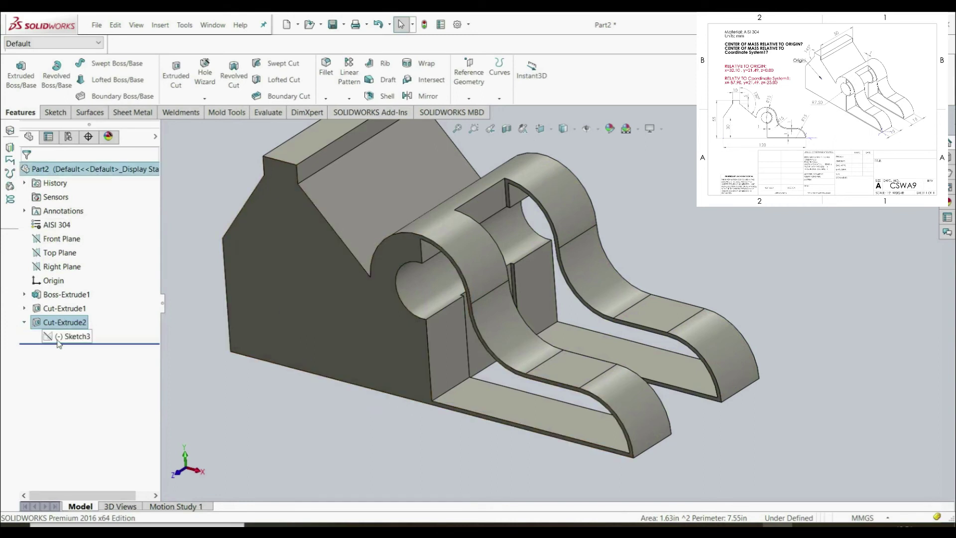
right_click(58, 339)
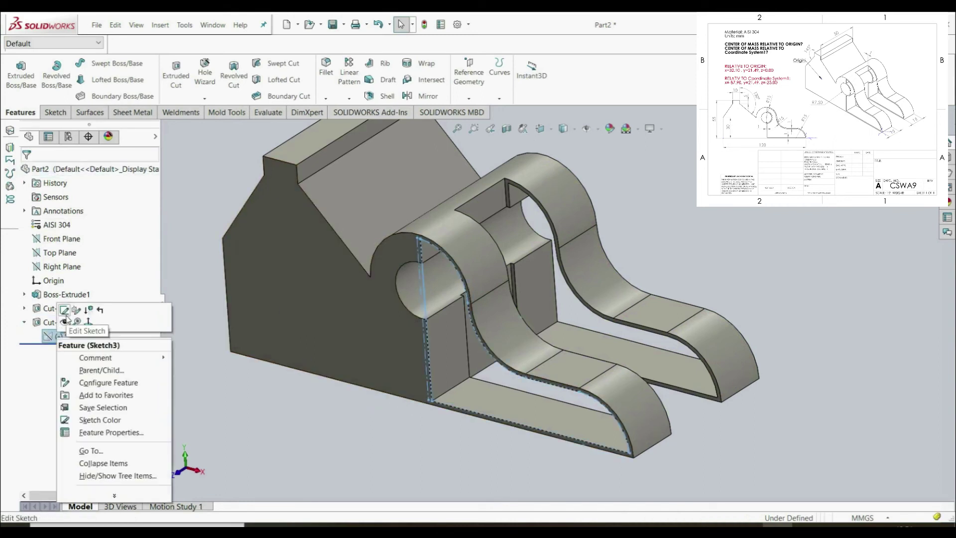
click(299, 409)
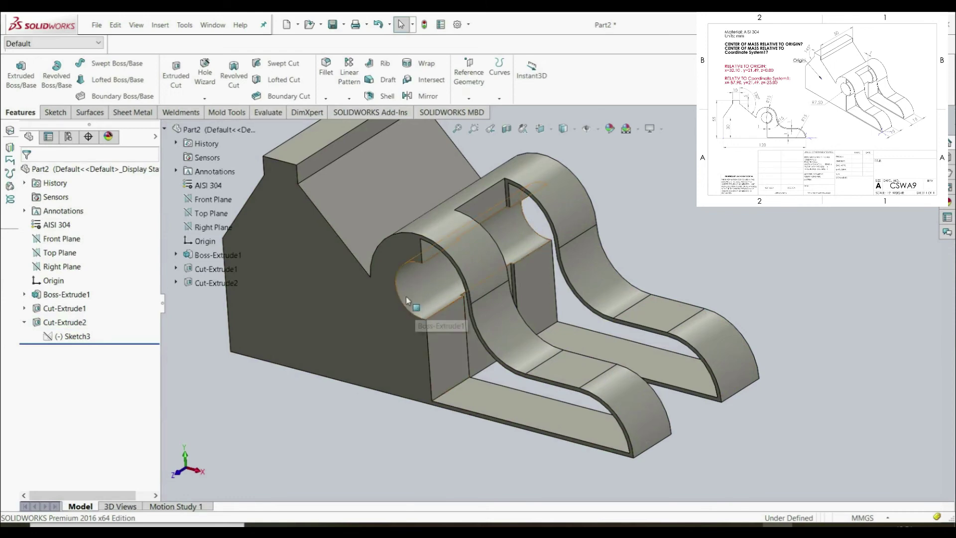
right_click(82, 331)
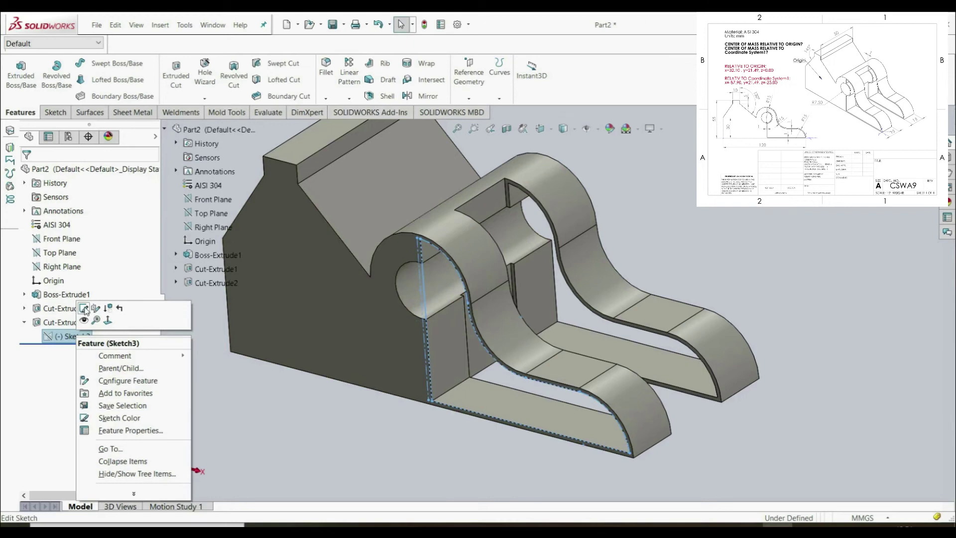
click(84, 308)
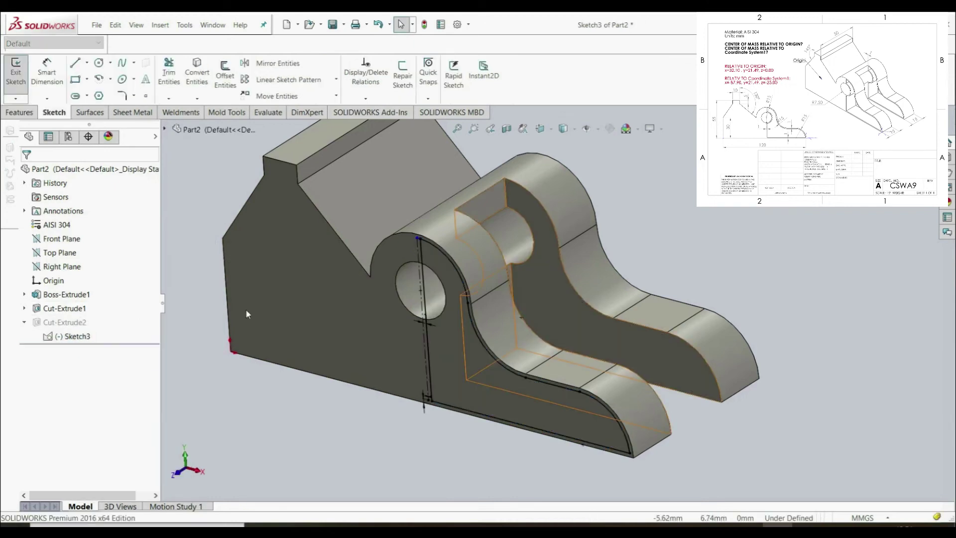
click(546, 128)
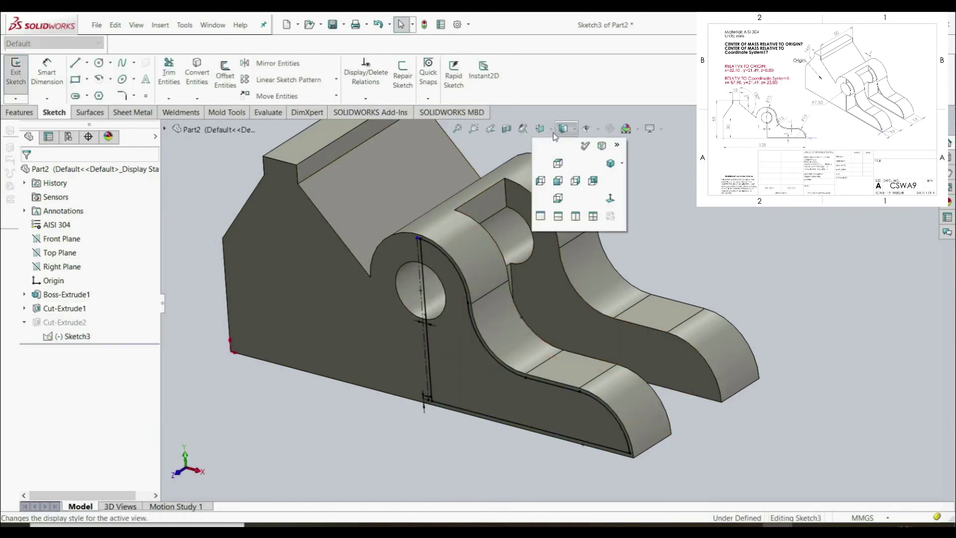
click(610, 198)
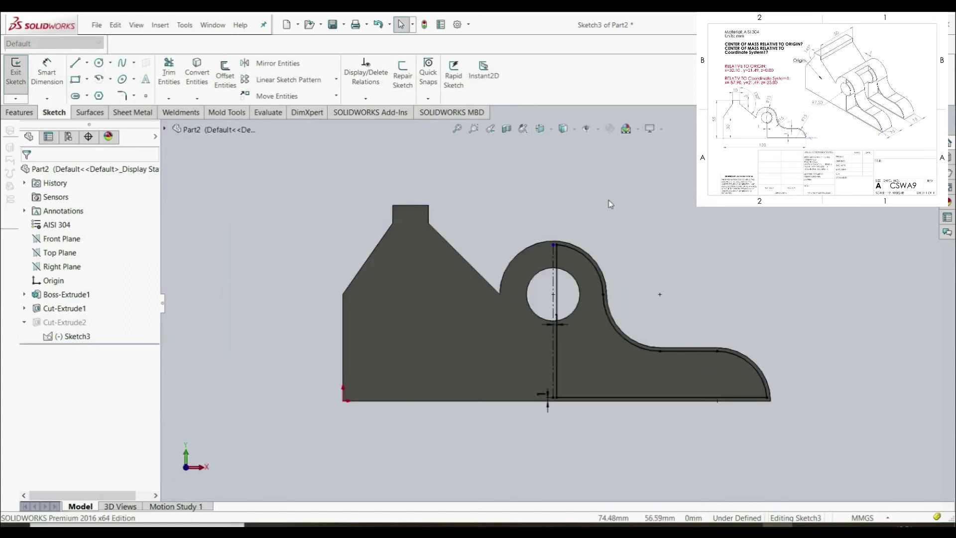
Step: Offset the hole's circular edge 1 mm outward
scroll(596, 274, down, 3)
scroll(596, 274, down, 2)
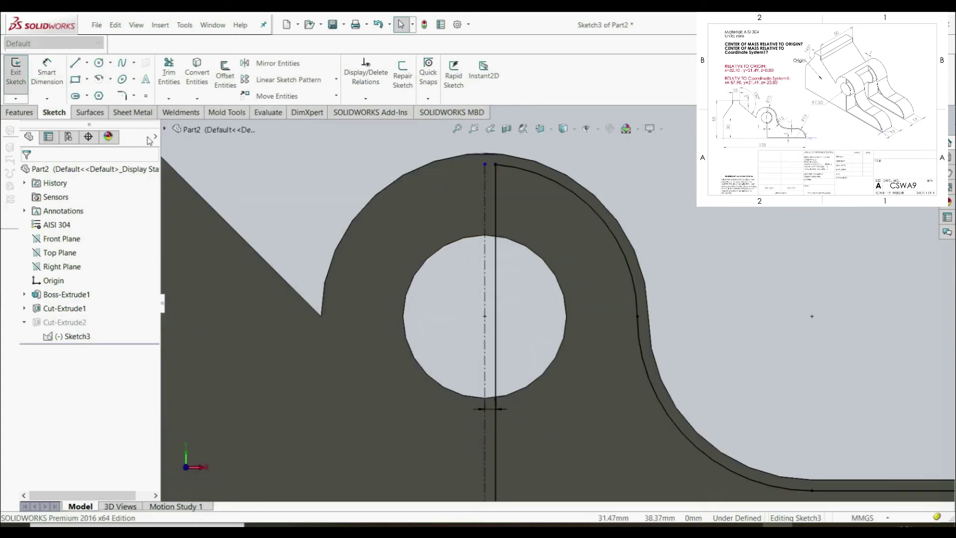
click(225, 77)
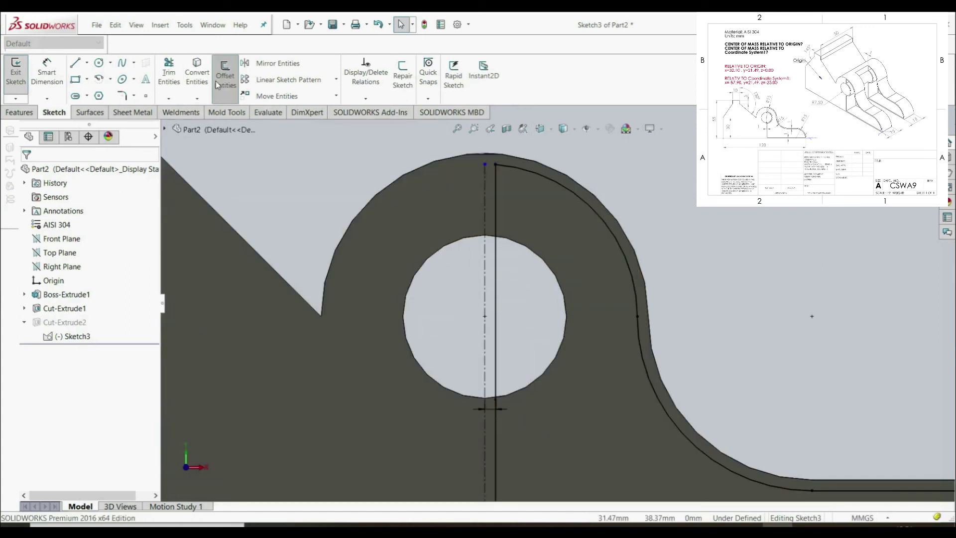
click(554, 273)
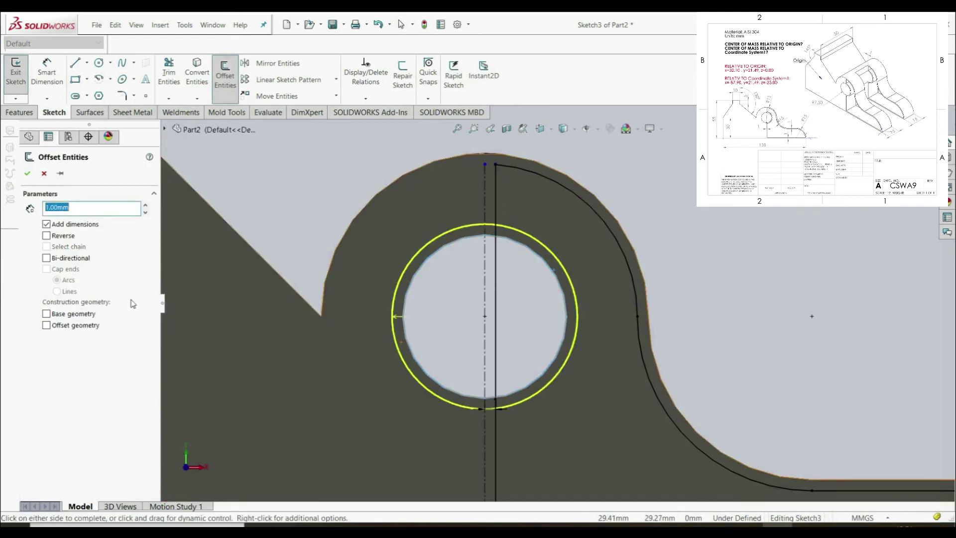
click(28, 174)
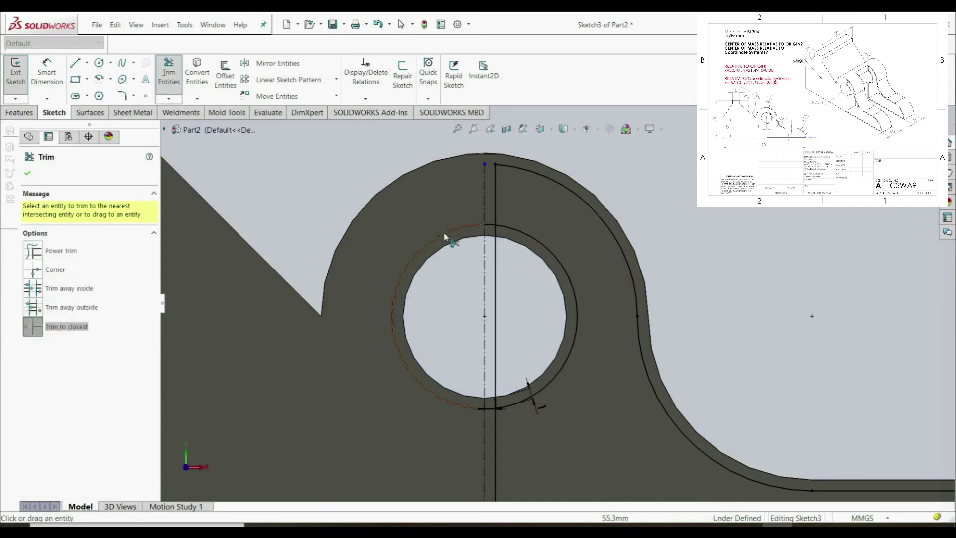
Step: Trim the vertical line inside the offset circle and the circle's heel-side portion, and exit the sketch to rebuild the cut
click(498, 262)
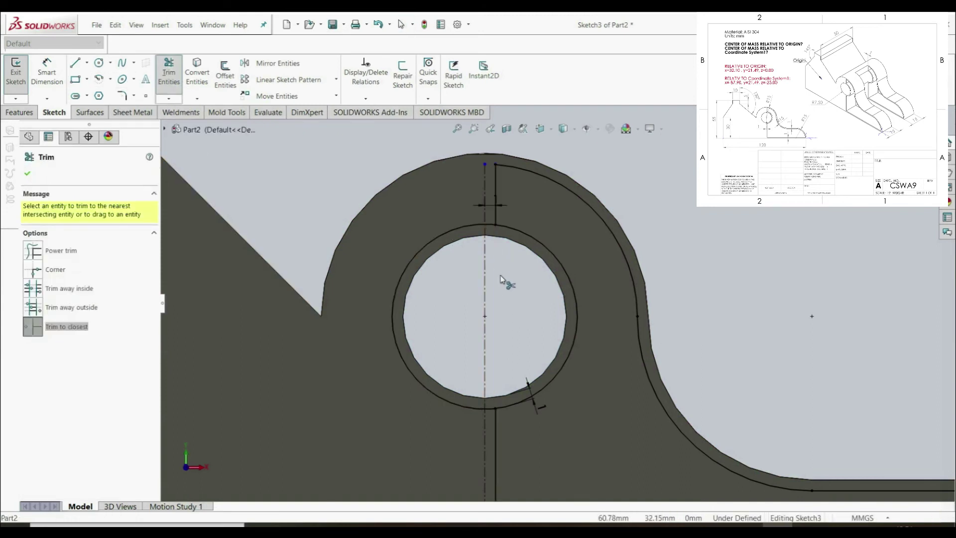
click(433, 398)
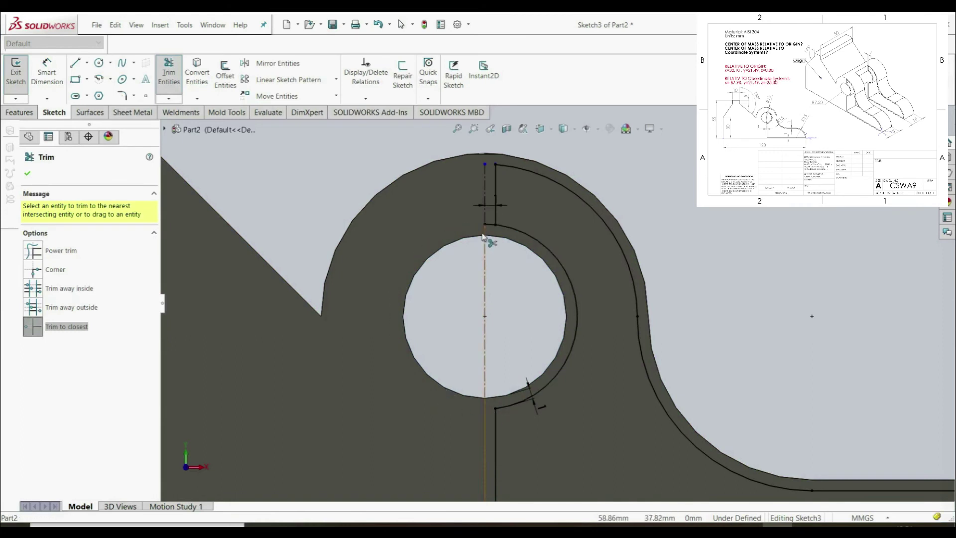
key(f)
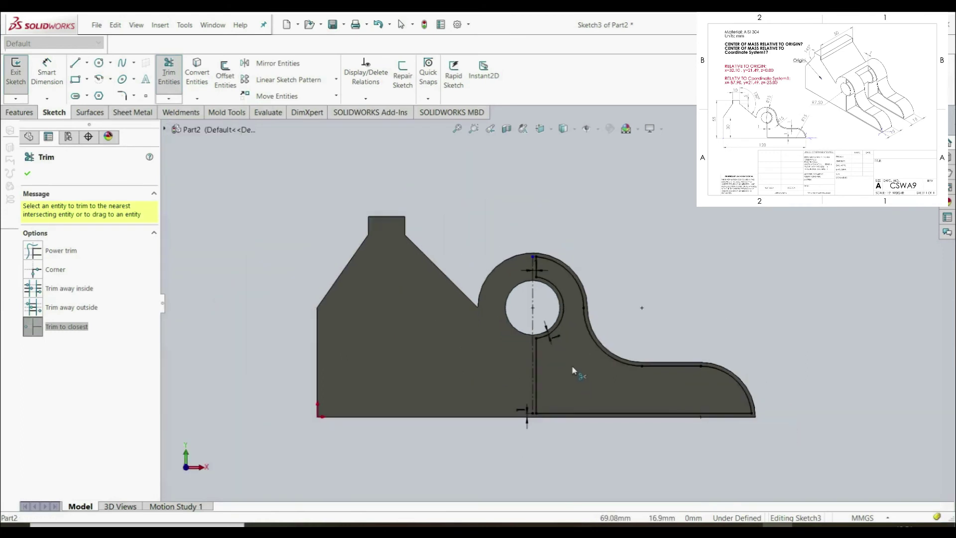
click(27, 172)
click(16, 73)
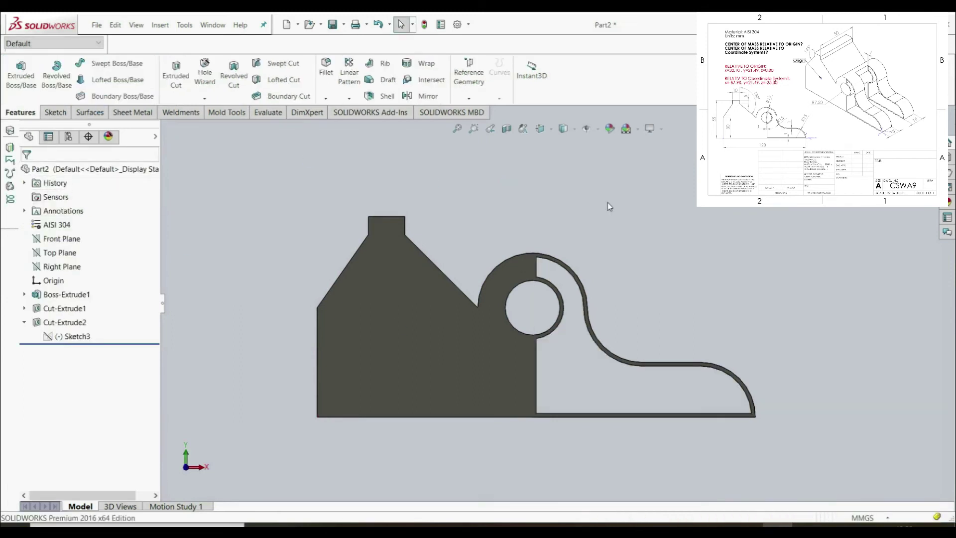
Step: Evaluate the part's mass properties relative to the default coordinate system
key(ctrl+7)
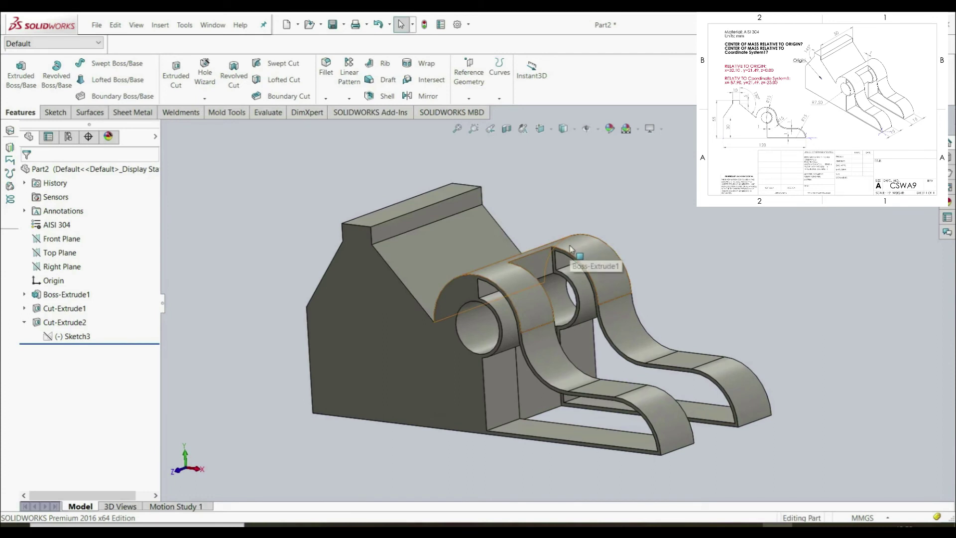
scroll(570, 248, up, 3)
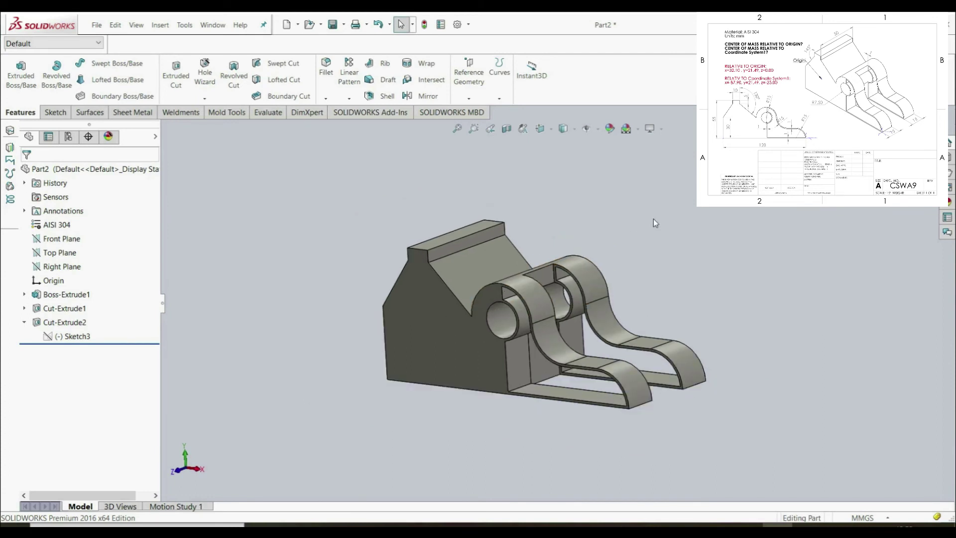
middle_drag(288, 277, 292, 298)
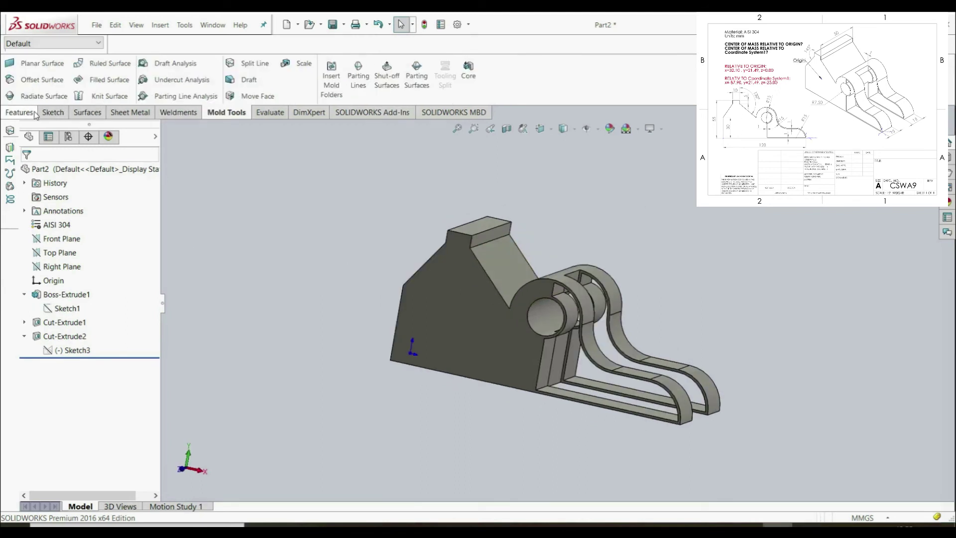
click(20, 112)
click(270, 112)
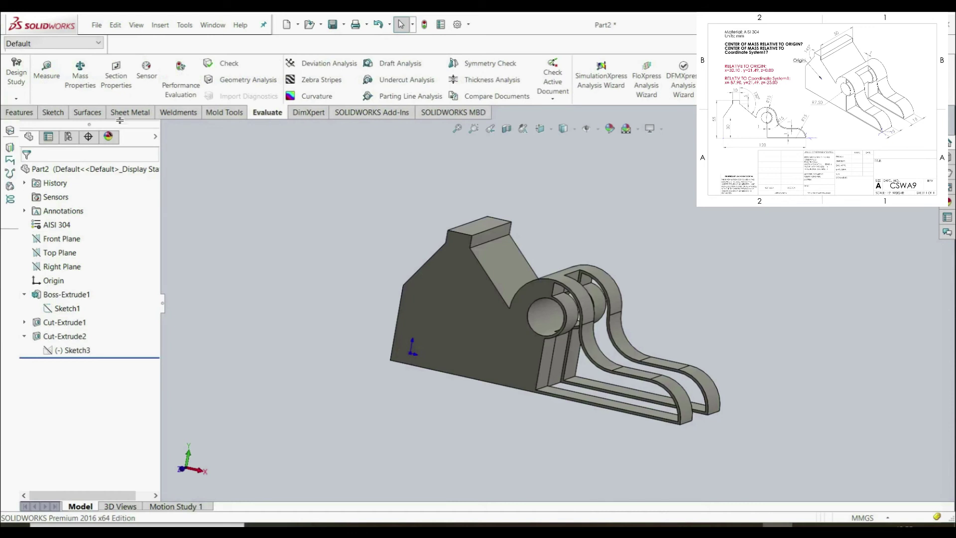
click(80, 75)
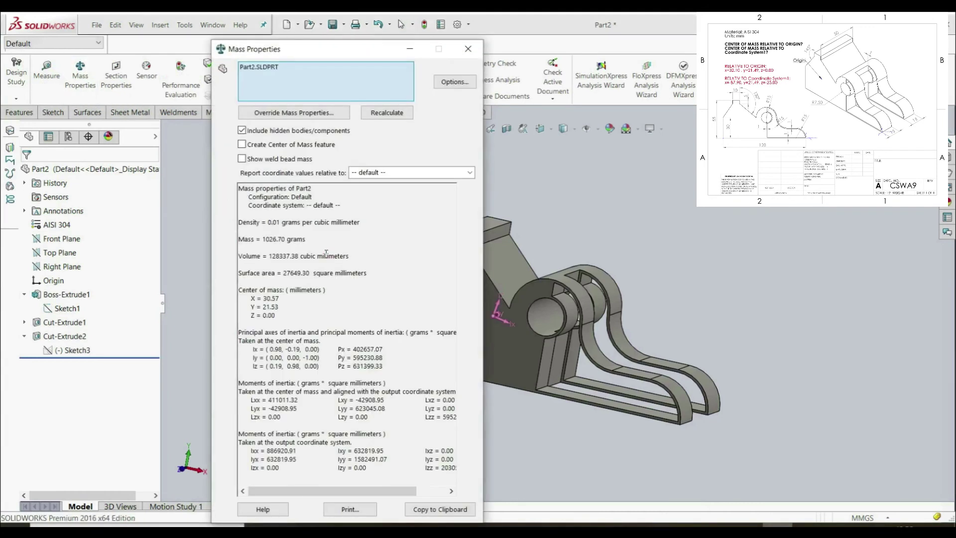
Step: Compare the center of mass coordinates with the drawing's origin-based values, and check the part's features and assigned material
drag(280, 315, 256, 294)
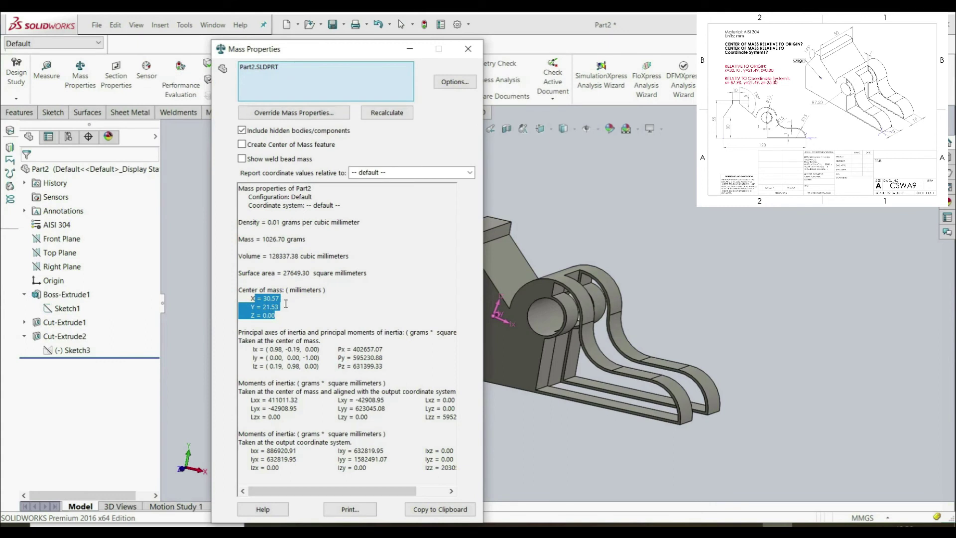
click(286, 311)
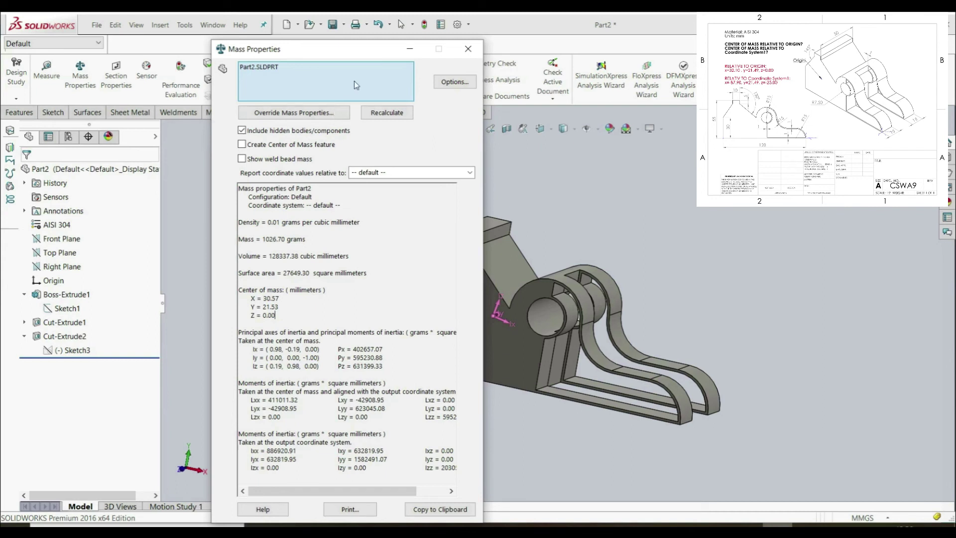
click(468, 48)
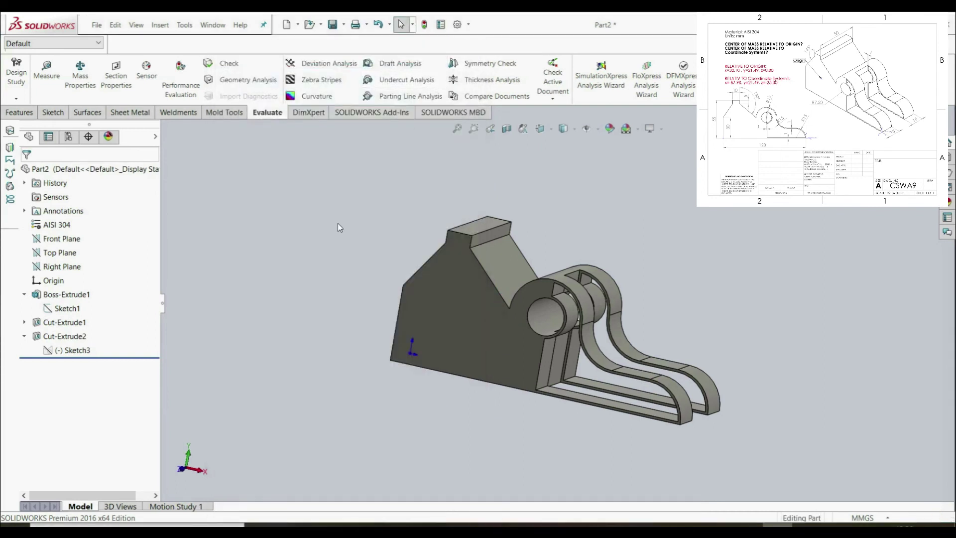
click(25, 322)
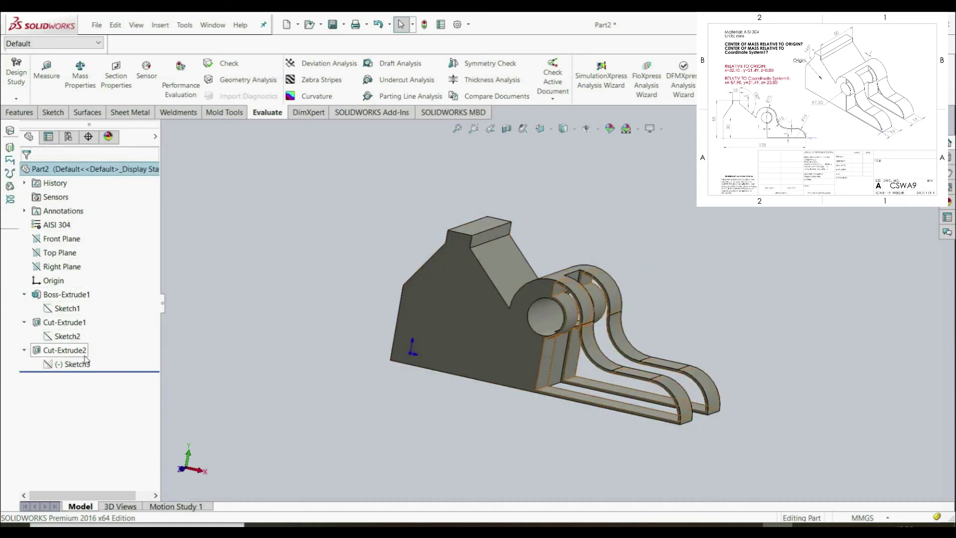
click(69, 227)
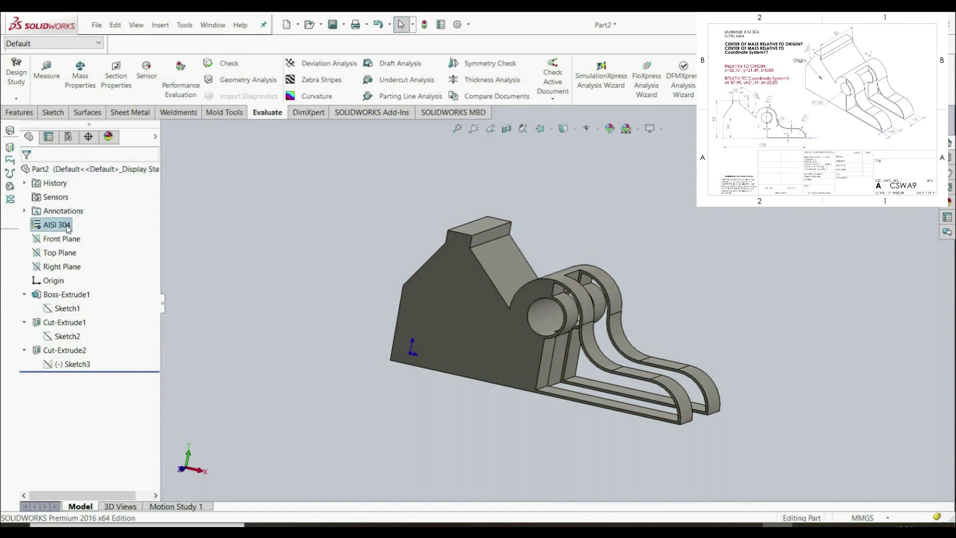
click(195, 265)
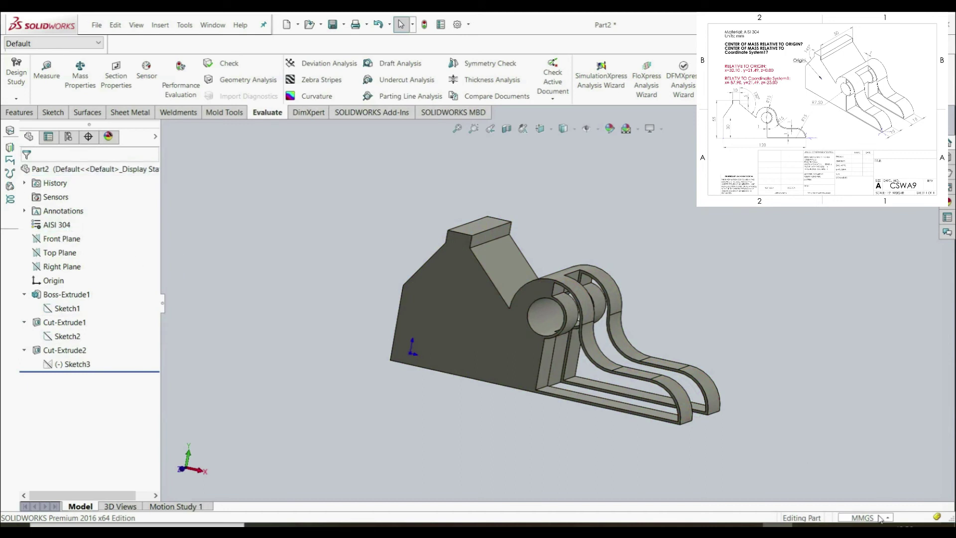
Step: In the base extrusion's profile sketch, set the angle of the slope between the top tab and the hole's arc to 130° and exit the sketch
right_click(61, 309)
click(67, 280)
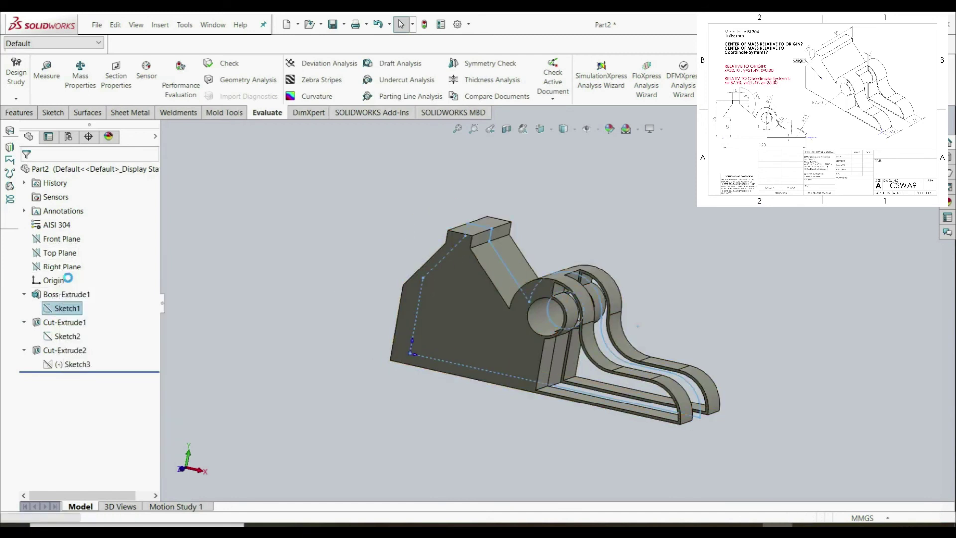
click(541, 129)
click(610, 199)
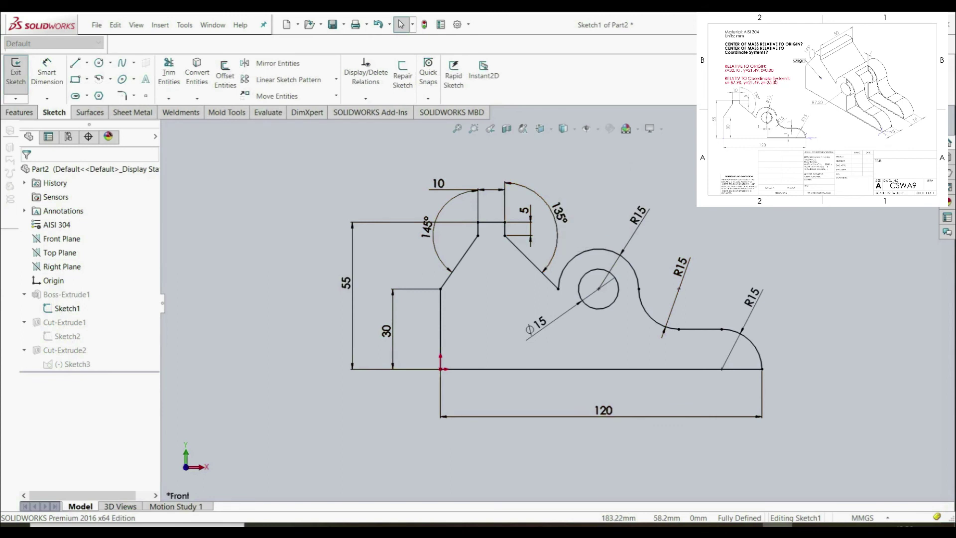
click(563, 220)
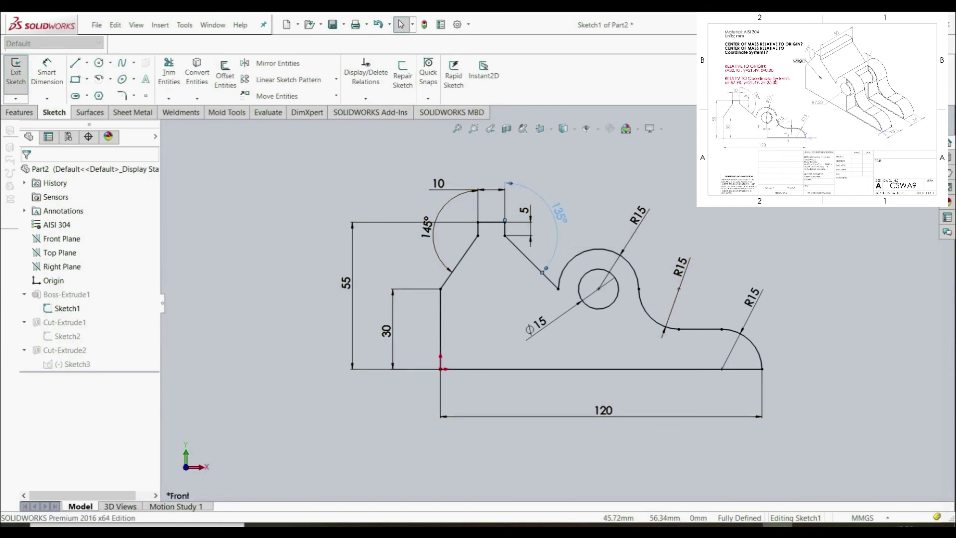
double_click(563, 219)
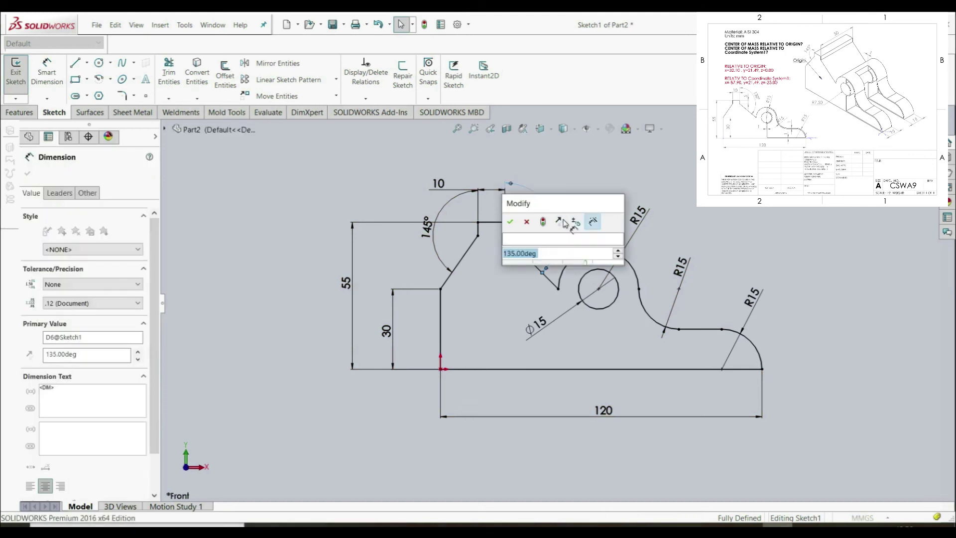
text(130)
key(Escape)
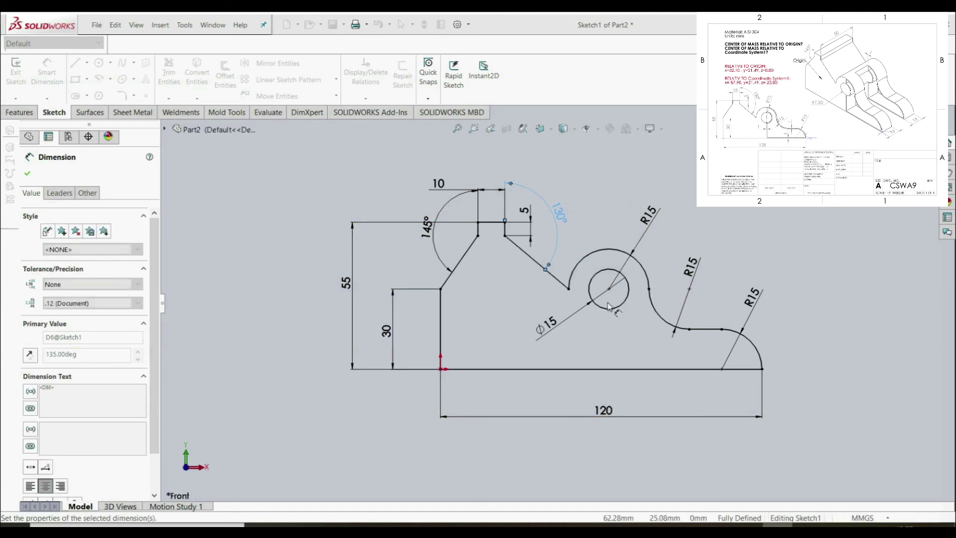
click(28, 173)
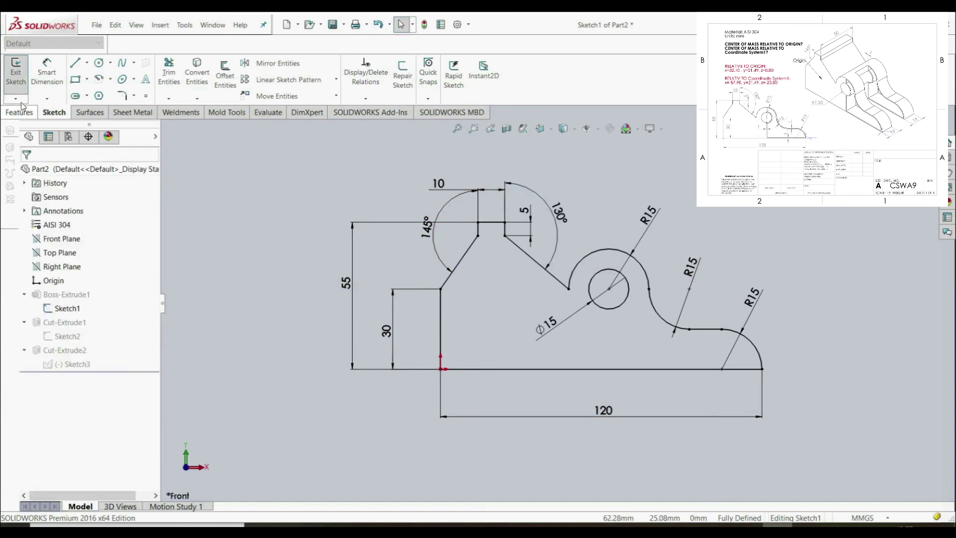
click(16, 72)
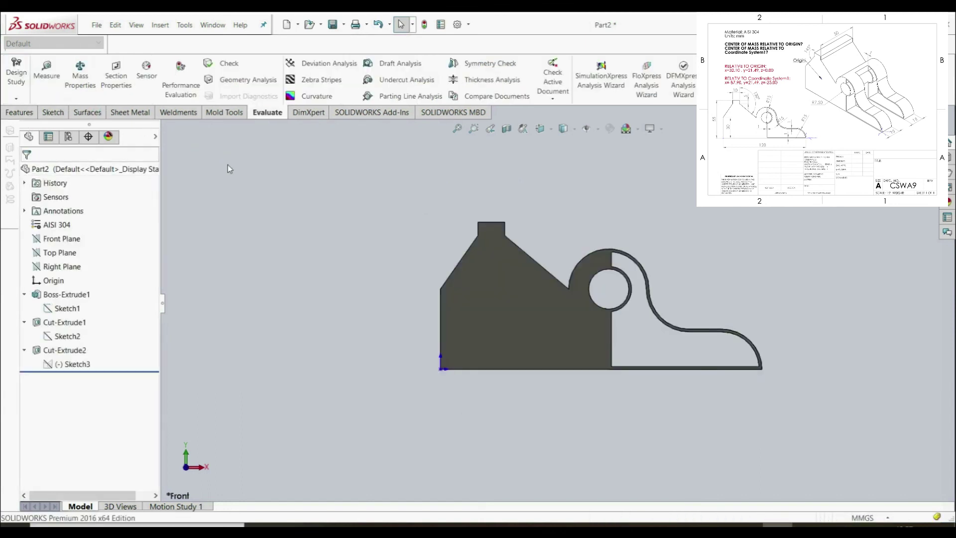
Step: Inspect the rebuilt part and evaluate its mass properties again relative to the default coordinate system
mouse_move(279, 160)
middle_down()
mouse_move(250, 182)
mouse_move(229, 219)
middle_up()
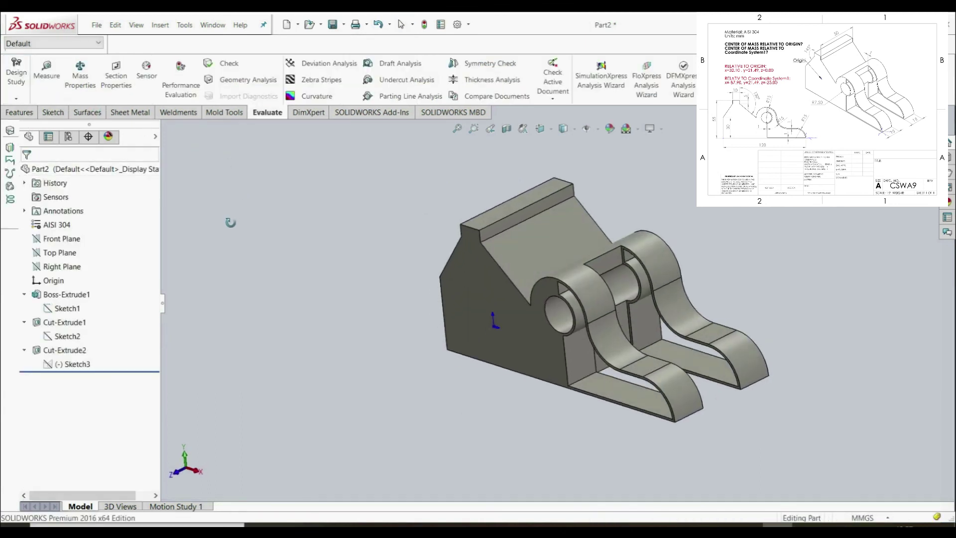
scroll(666, 257, down, 2)
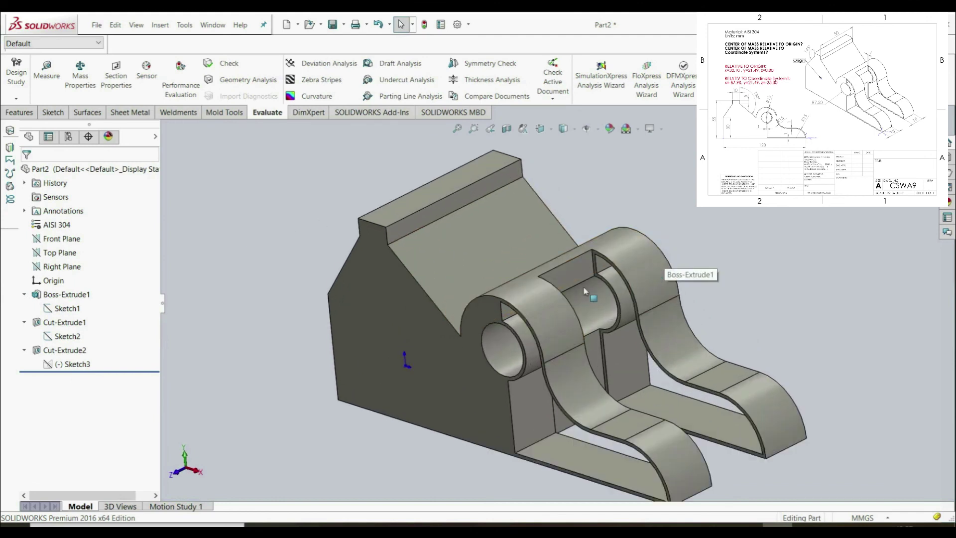
scroll(572, 314, up, 2)
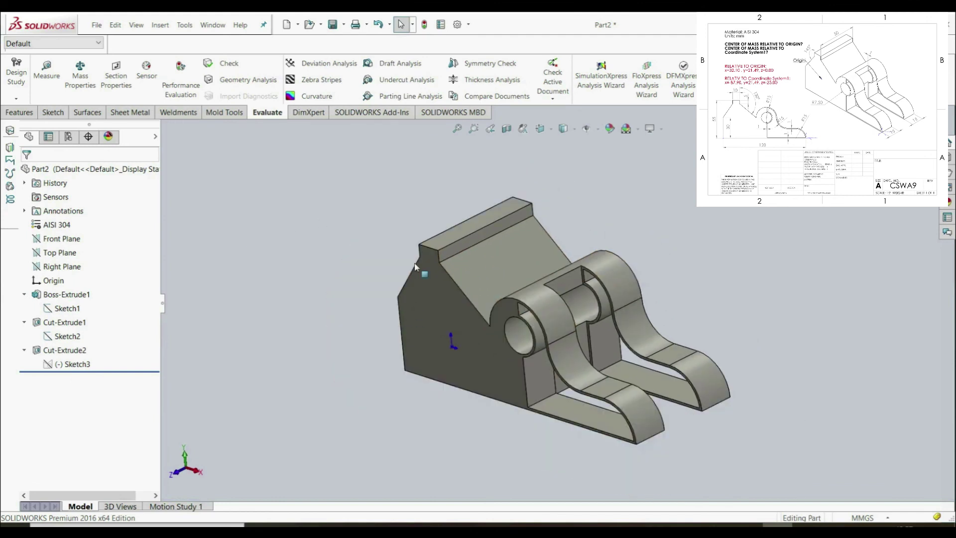
click(77, 80)
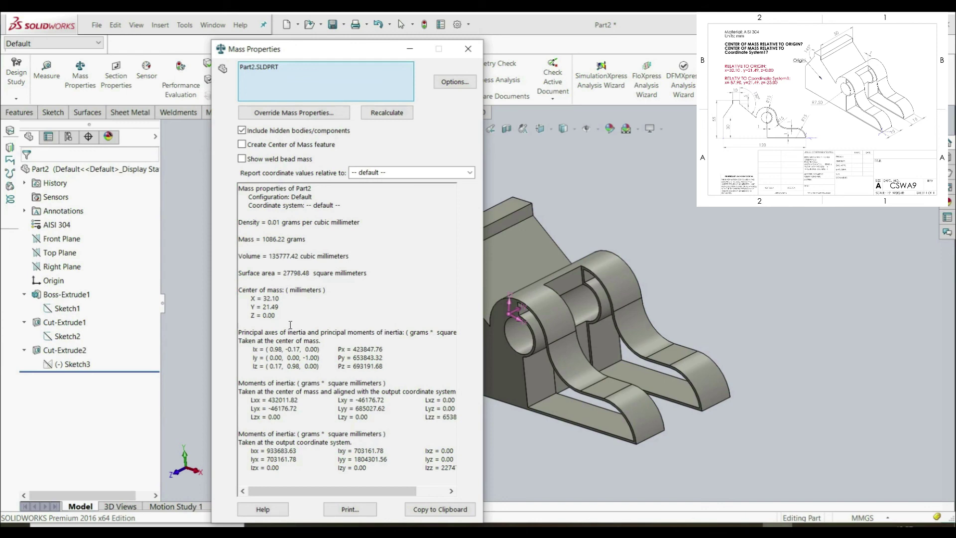
click(468, 48)
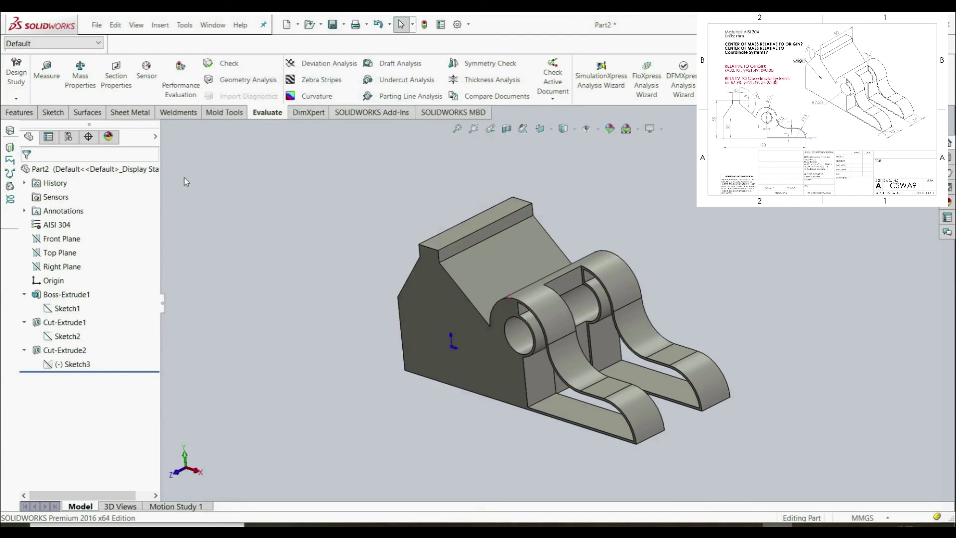
Step: Create a reference coordinate system at the bottom outer corner vertex of the near leg's toe, keeping the default axis directions
click(10, 114)
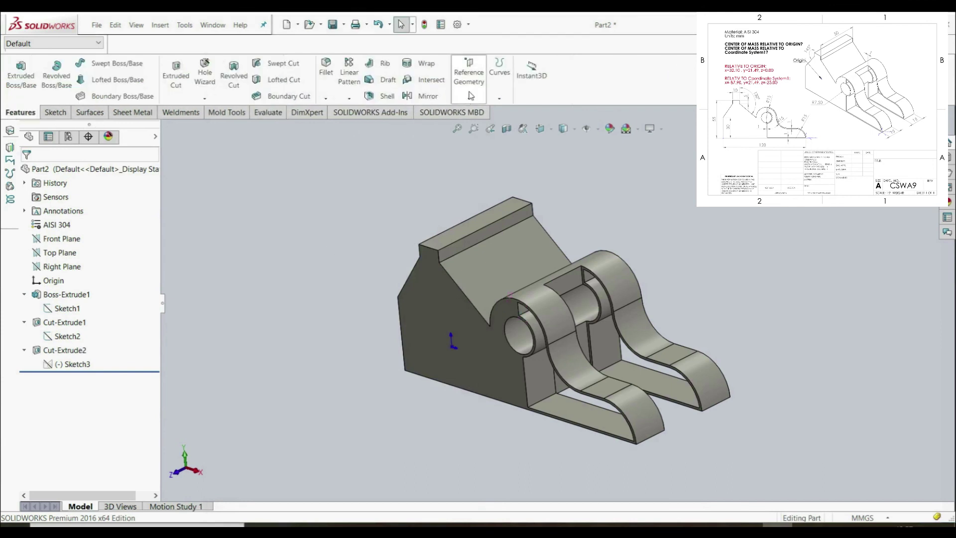
click(468, 98)
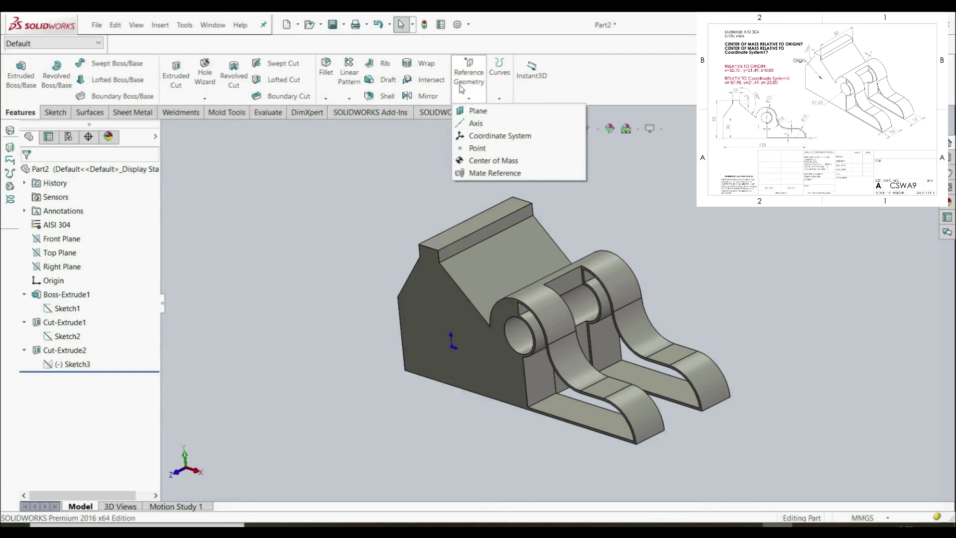
click(498, 139)
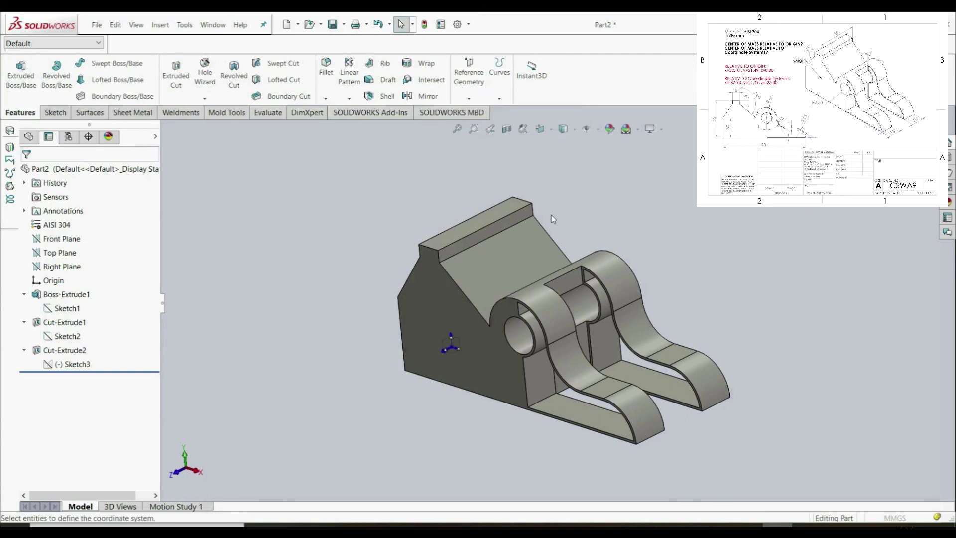
click(637, 444)
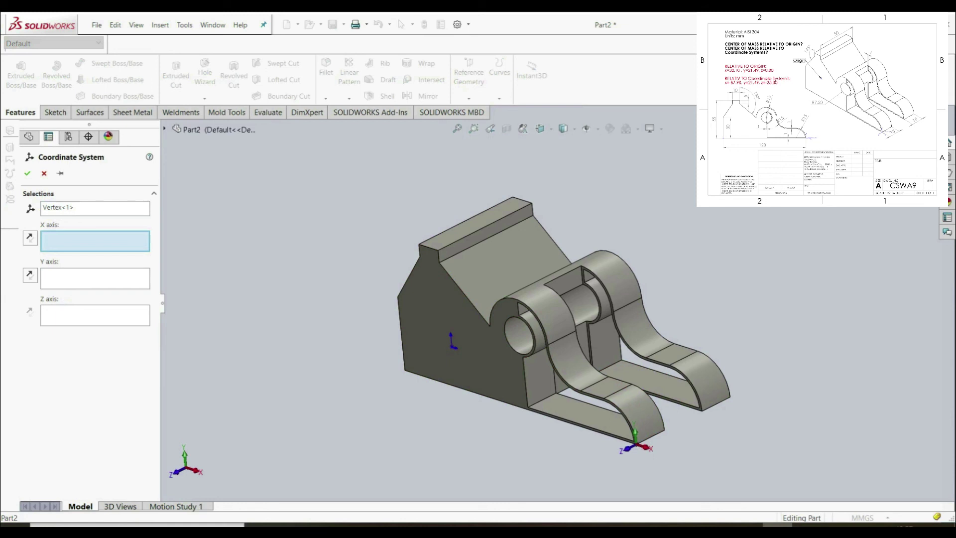
click(26, 174)
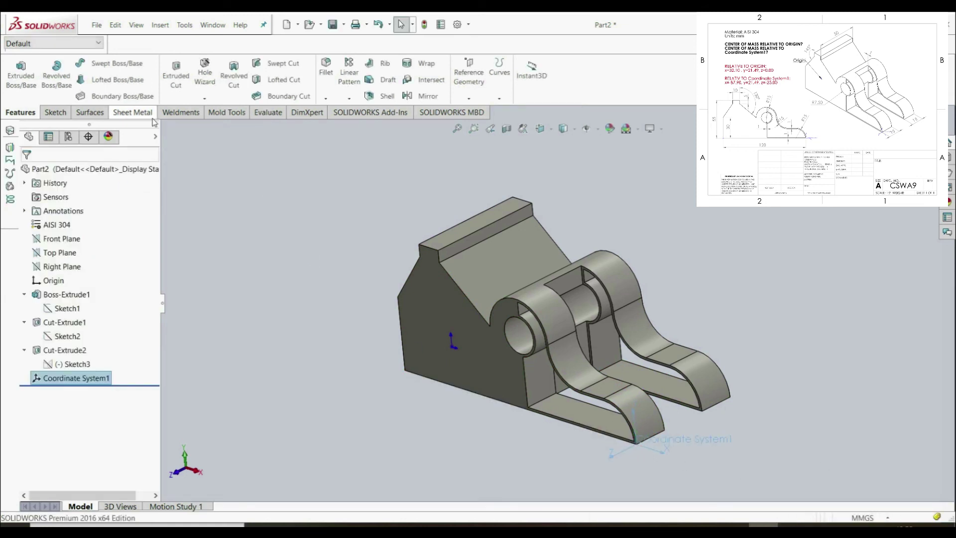
Step: Evaluate the part's mass properties with coordinate values reported relative to Coordinate System1
click(268, 114)
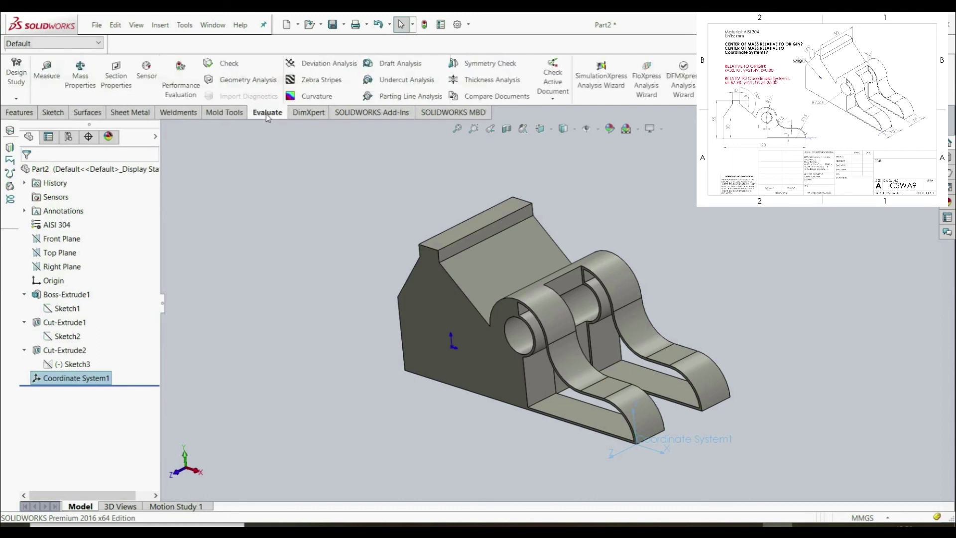
click(82, 80)
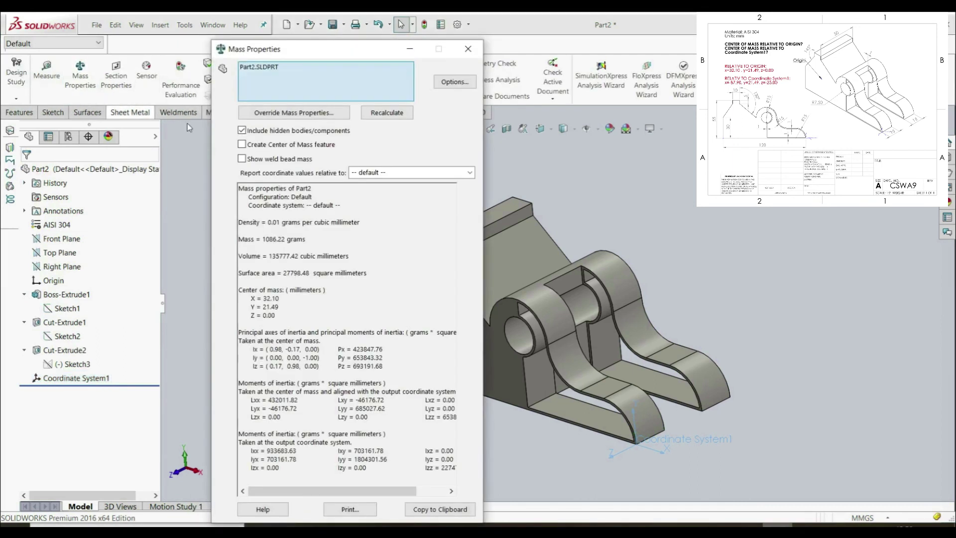
click(469, 173)
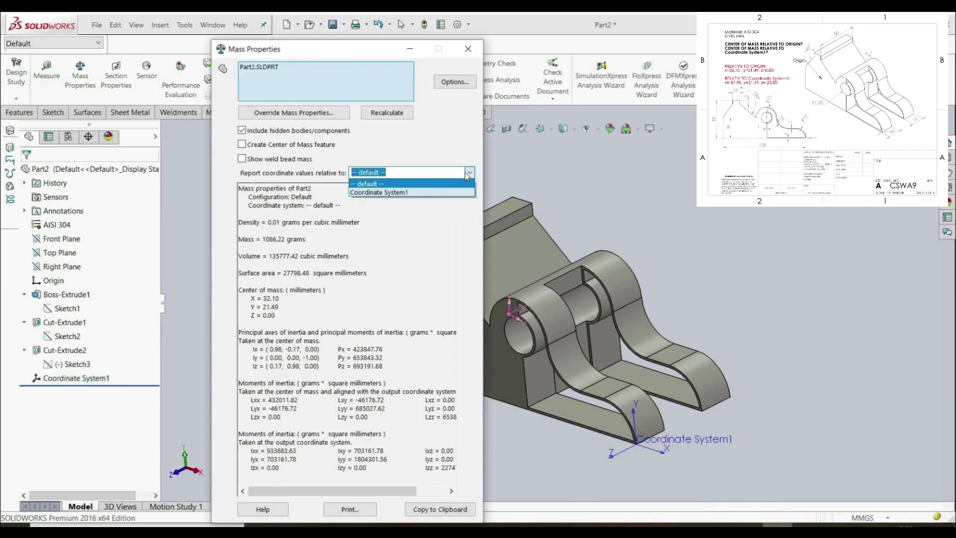
click(426, 193)
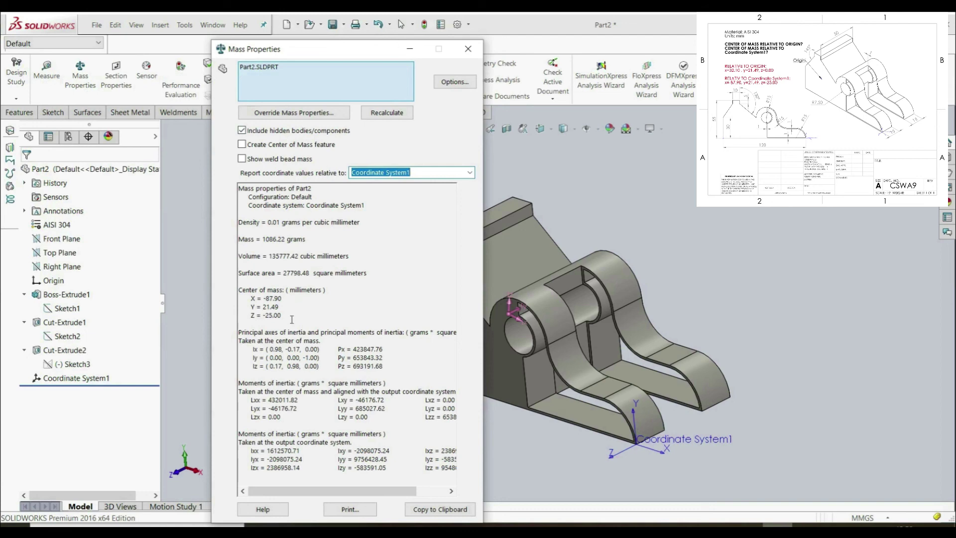
click(468, 48)
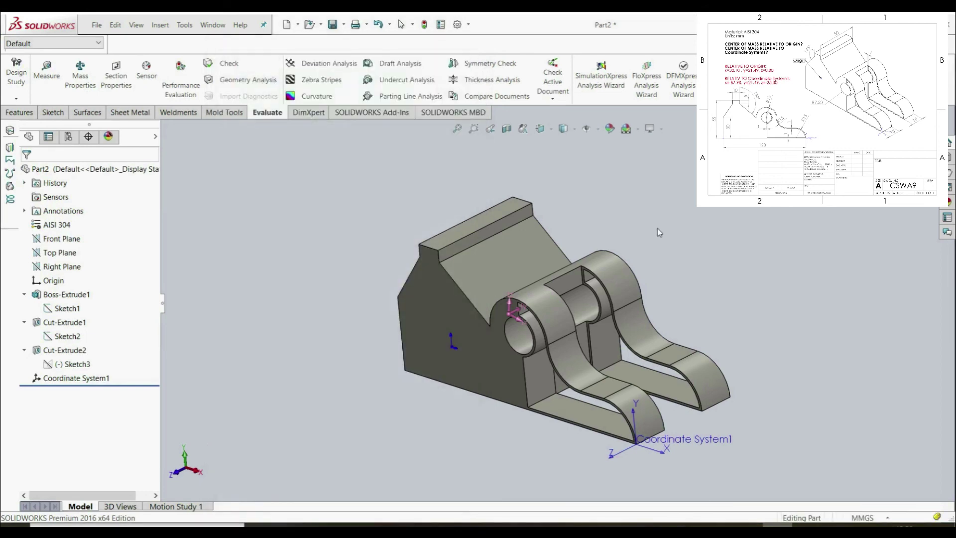